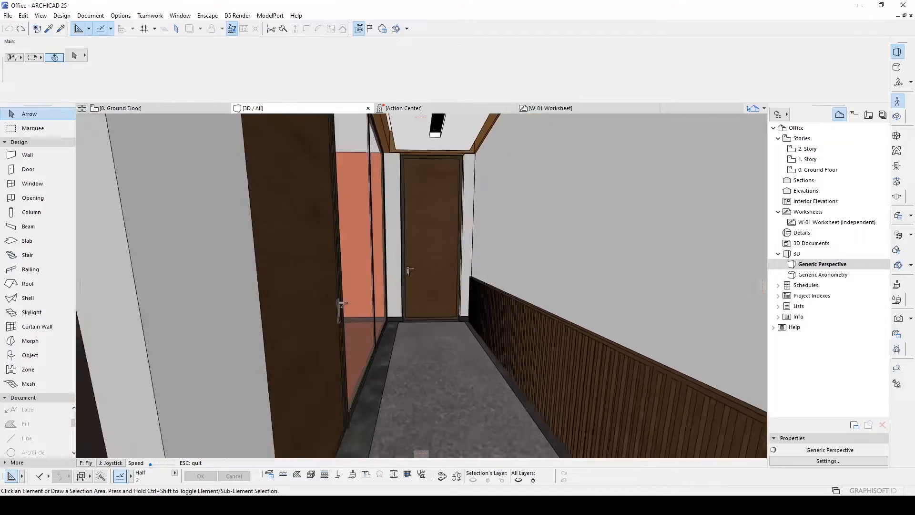
- Walk through the office interior in 3D to view the corridor, desk, shelving unit, ceiling panels and slatted wooden partition
{"action": "key", "text": "Up"}
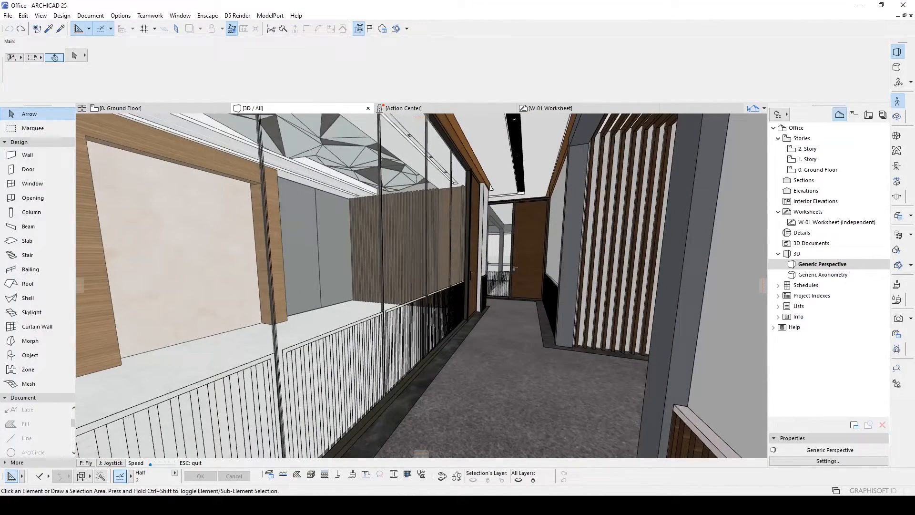
{"action": "key", "text": "Left"}
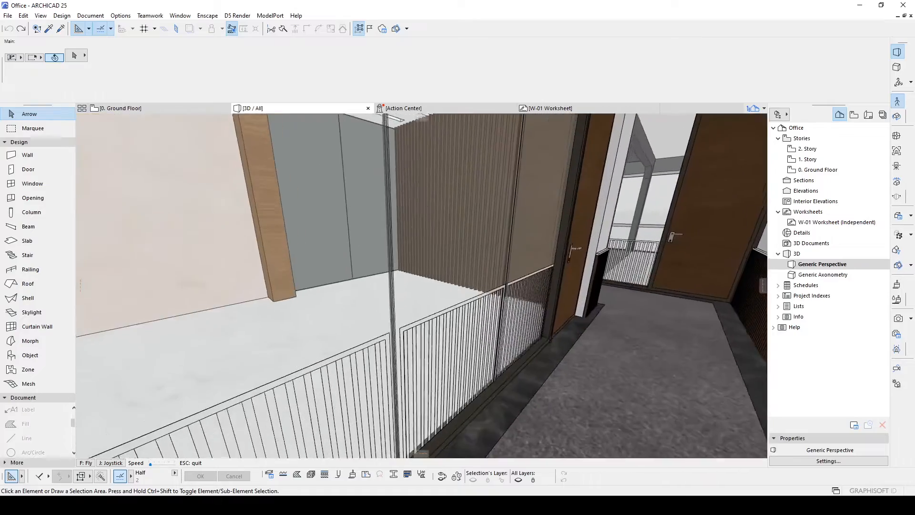
{"action": "key", "text": "Right"}
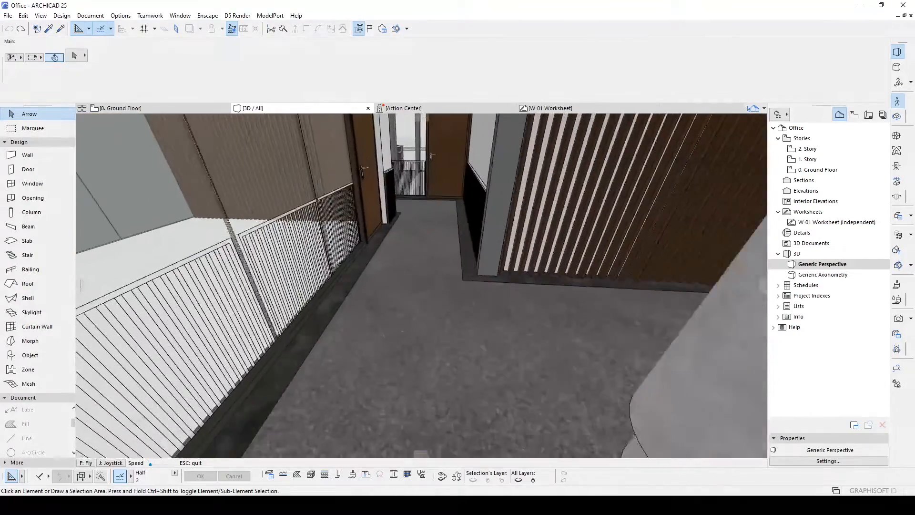
{"action": "key", "text": "Up"}
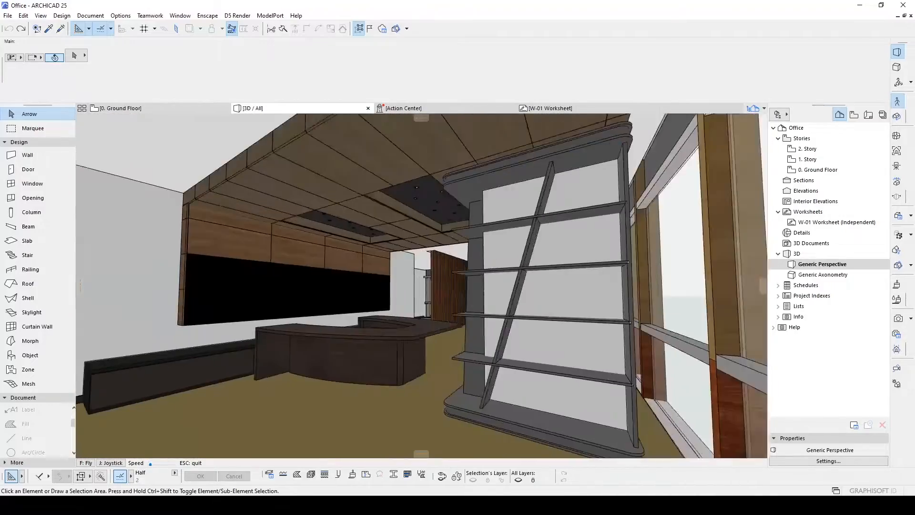
{"action": "key", "text": "Left"}
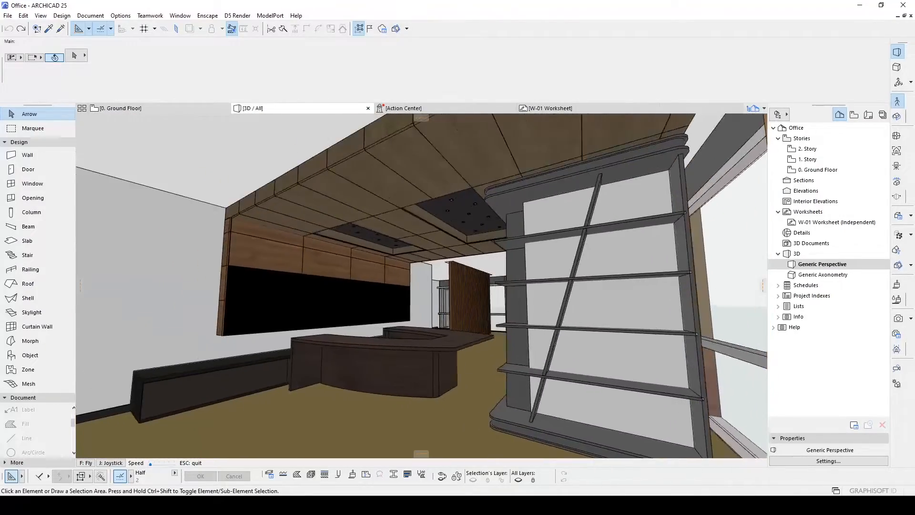
{"action": "key", "text": "Right"}
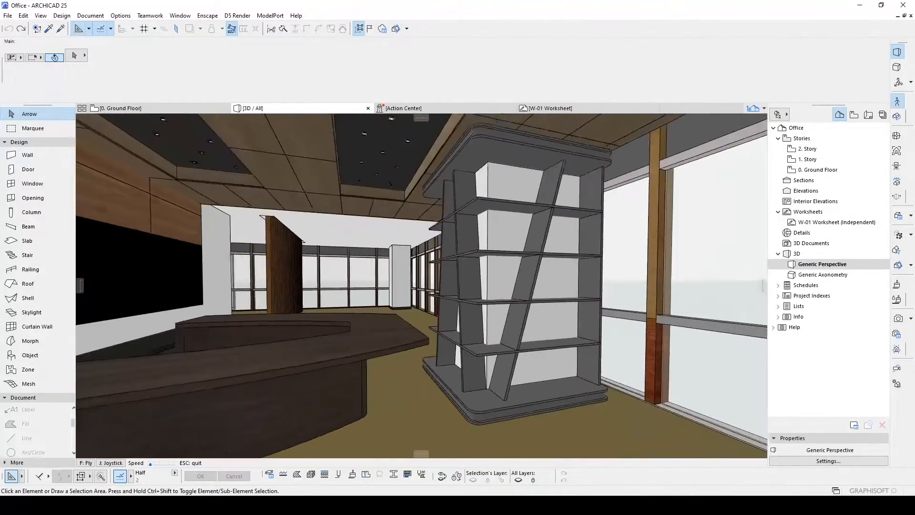
{"action": "key", "text": "Up"}
{"action": "key", "text": "Left"}
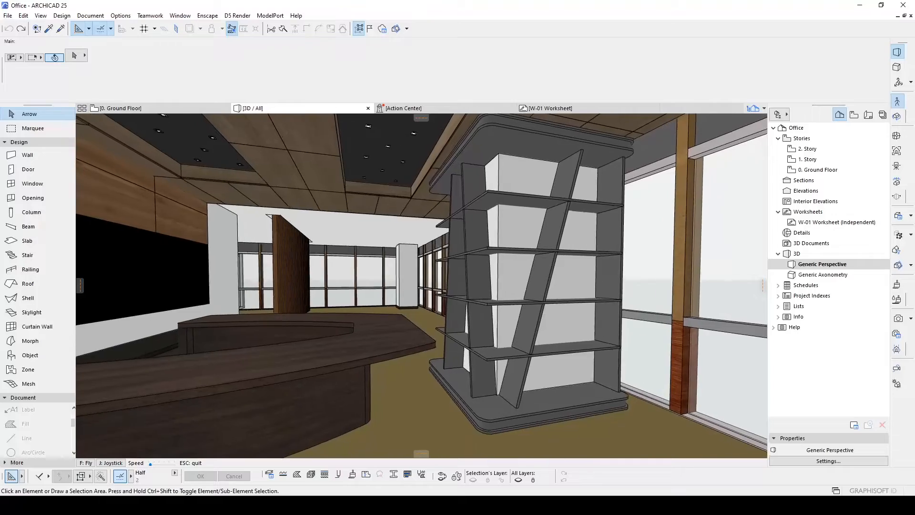
{"action": "key", "text": "Down"}
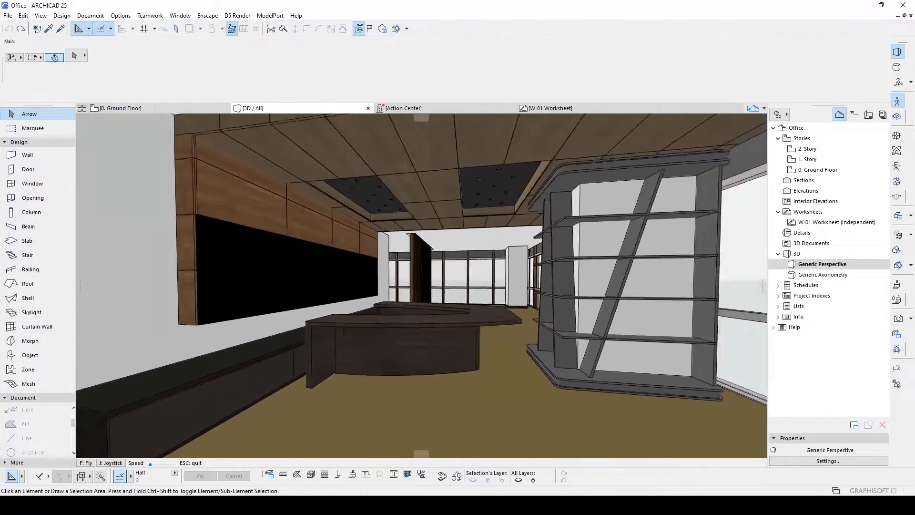
{"action": "key", "text": "Up"}
{"action": "key", "text": "Left"}
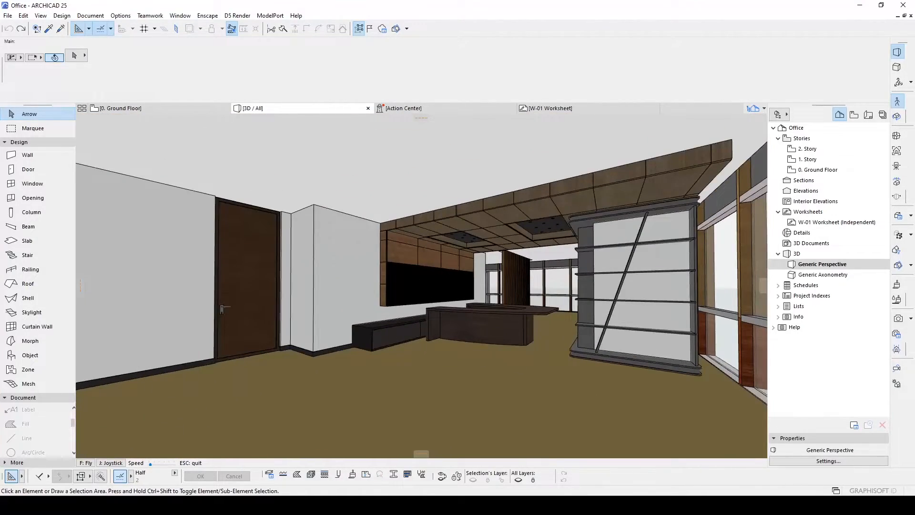
{"action": "key", "text": "Up"}
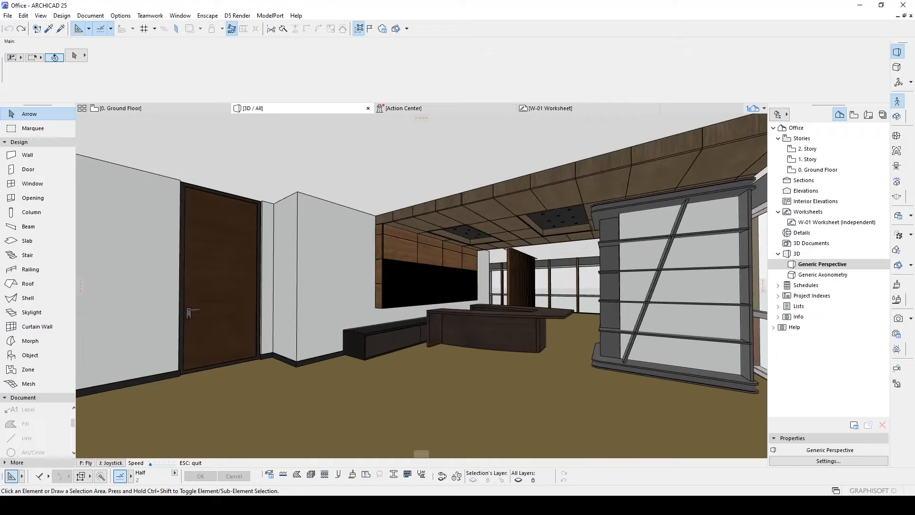
{"action": "key", "text": "Left"}
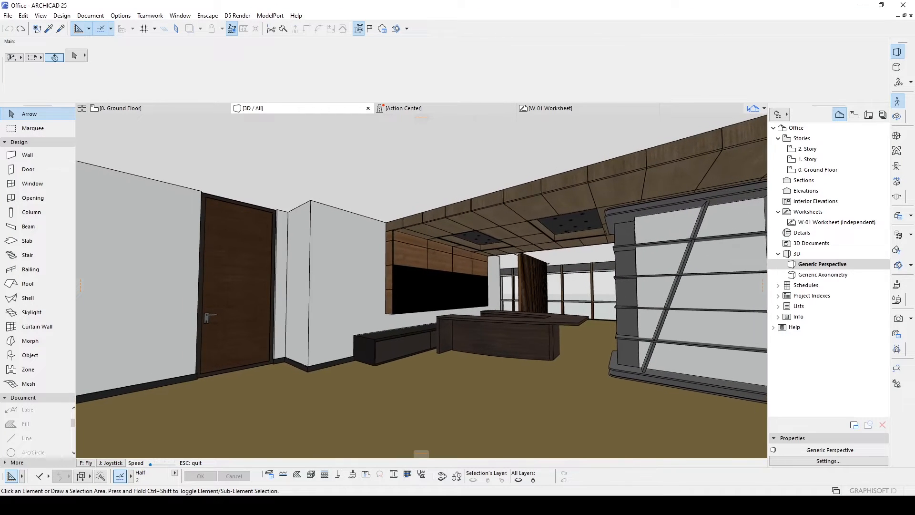
{"action": "key", "text": "Up"}
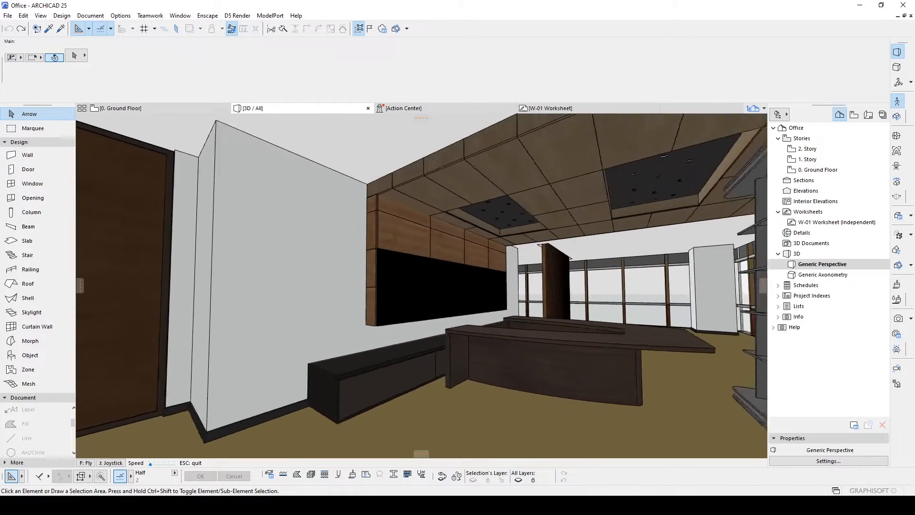
{"action": "key", "text": "Right"}
{"action": "key", "text": "Escape"}
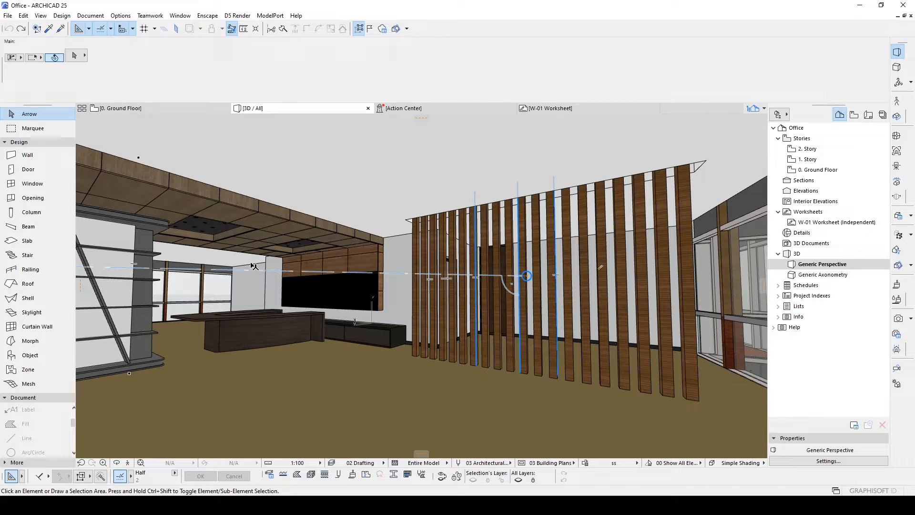
{"action": "mouse_move", "coordinate": [254, 266]}
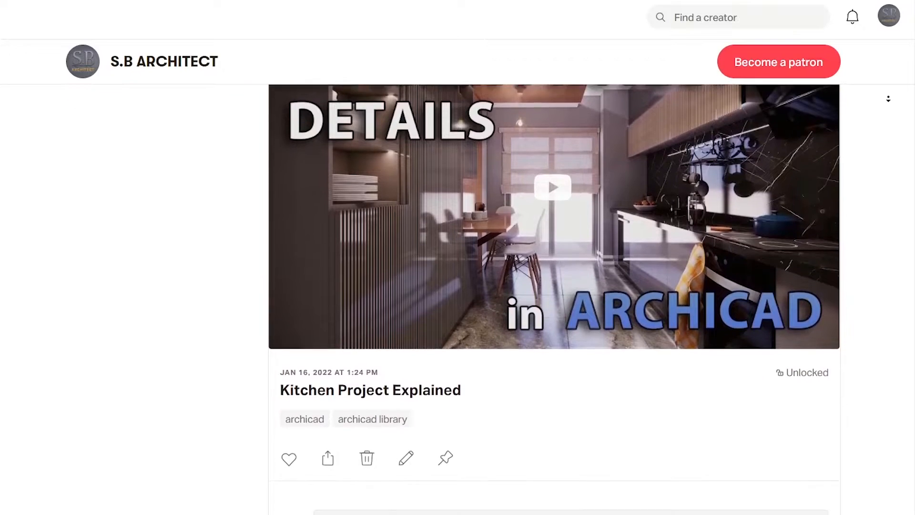
- Browse the Archicad project posts on the S.B ARCHITECT Patreon page
{"action": "scroll", "coordinate": [886, 111], "scroll_direction": "down", "scroll_amount": 10}
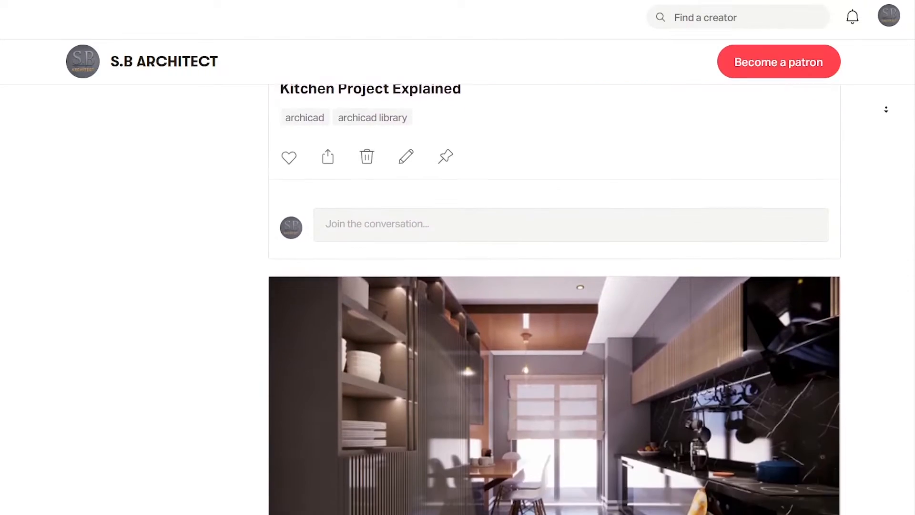
{"action": "scroll", "coordinate": [886, 111], "scroll_direction": "down", "scroll_amount": 15}
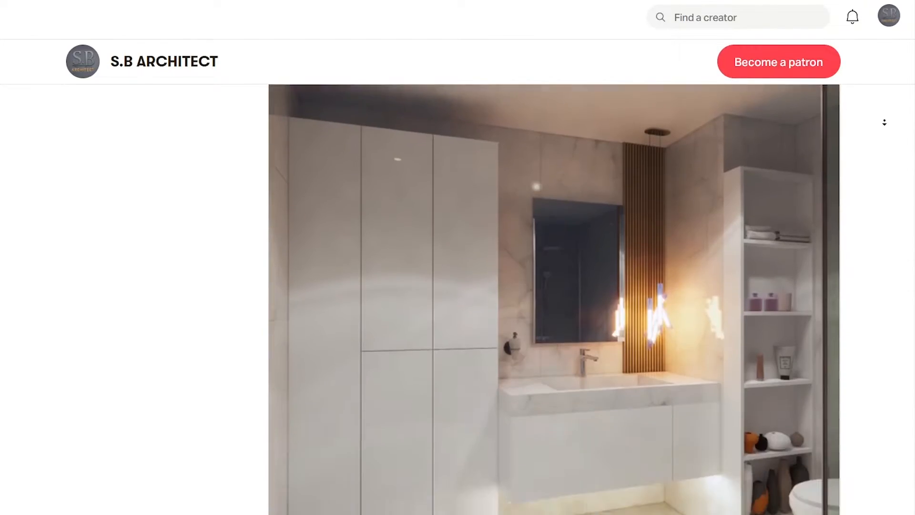
{"action": "scroll", "coordinate": [884, 126], "scroll_direction": "down", "scroll_amount": 20}
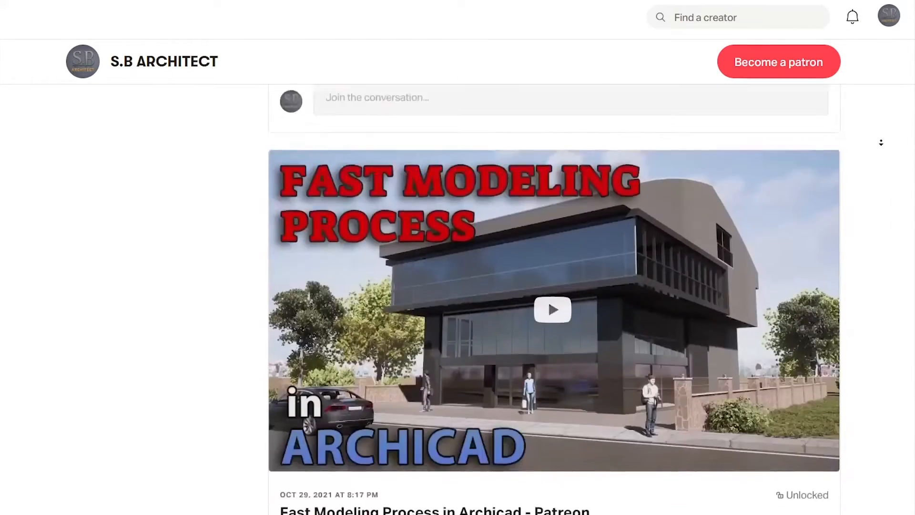
{"action": "scroll", "coordinate": [882, 144], "scroll_direction": "down", "scroll_amount": 20}
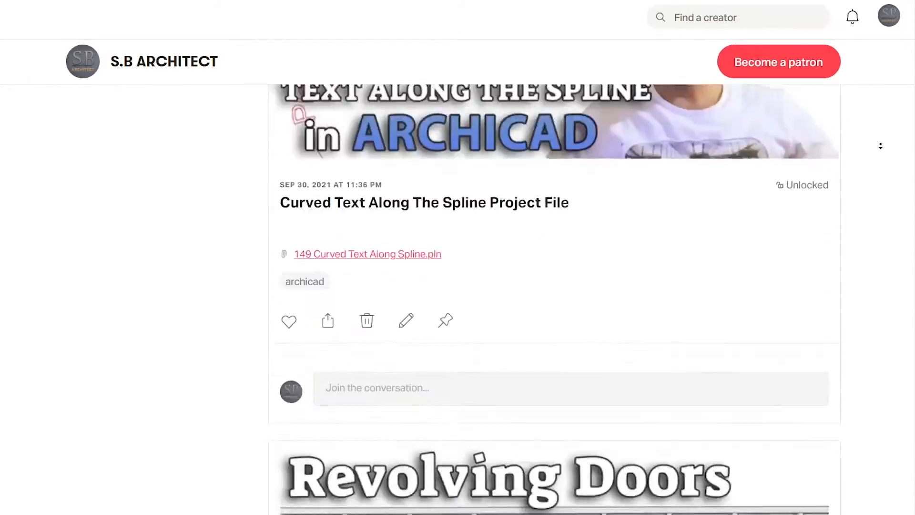
{"action": "scroll", "coordinate": [881, 146], "scroll_direction": "down", "scroll_amount": 20}
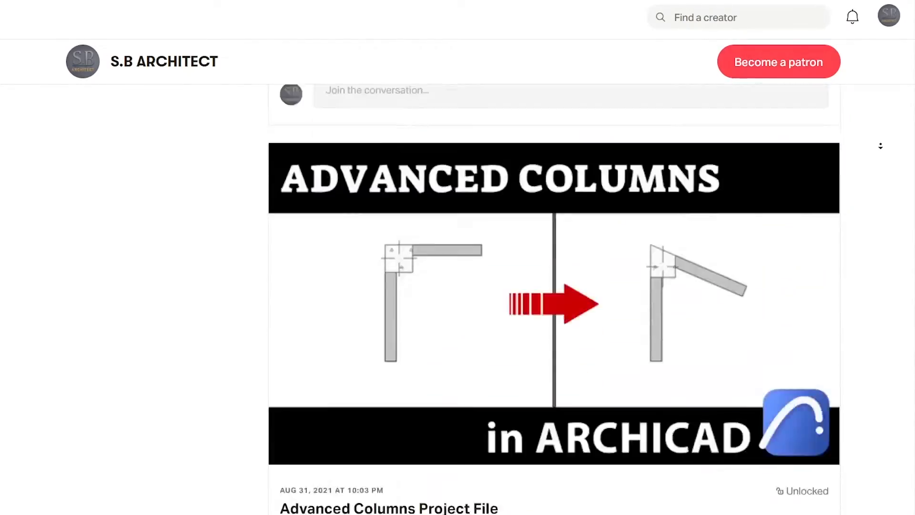
{"action": "scroll", "coordinate": [881, 146], "scroll_direction": "down", "scroll_amount": 5}
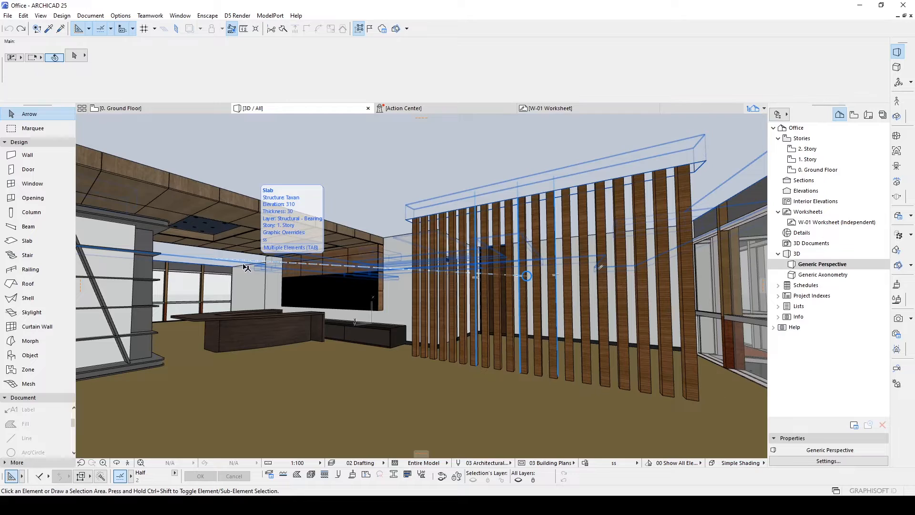
- Copy the walls at the two-door room corner, together with the floor slab, to the empty area outside the building
{"action": "middle_click_drag", "start_coordinate": [508, 307], "coordinate": [500, 306], "text": "shift"}
{"action": "key", "text": "Up"}
{"action": "key", "text": "Up"}
{"action": "key", "text": "Escape"}
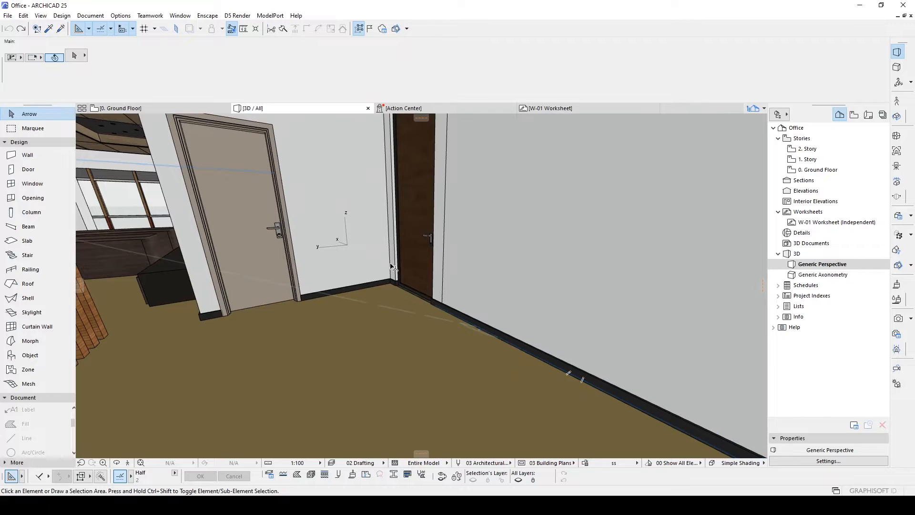
{"action": "left_click", "coordinate": [361, 253]}
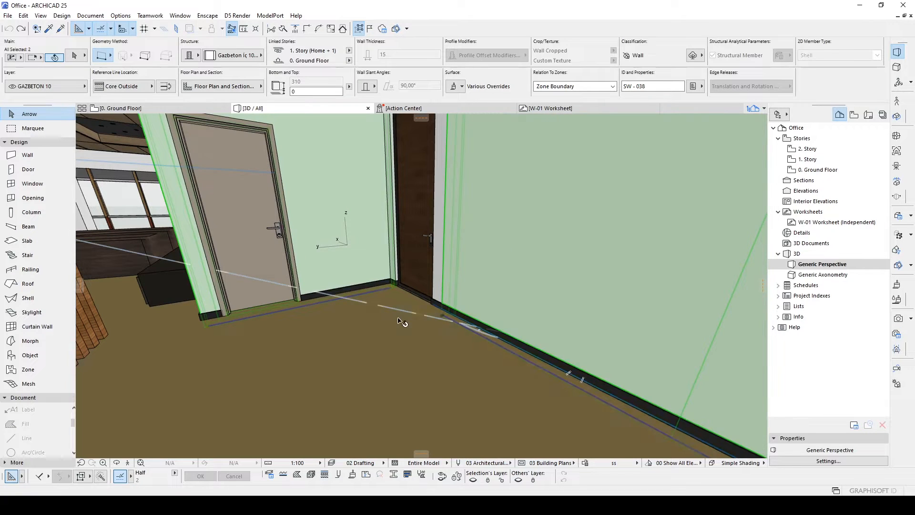
{"action": "left_click", "coordinate": [439, 251], "text": "shift"}
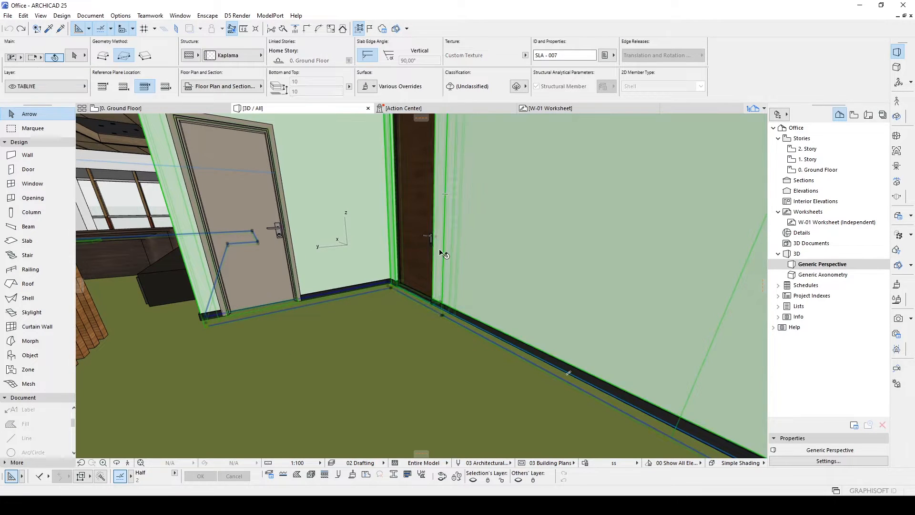
{"action": "scroll", "coordinate": [435, 305], "scroll_direction": "down", "scroll_amount": 3}
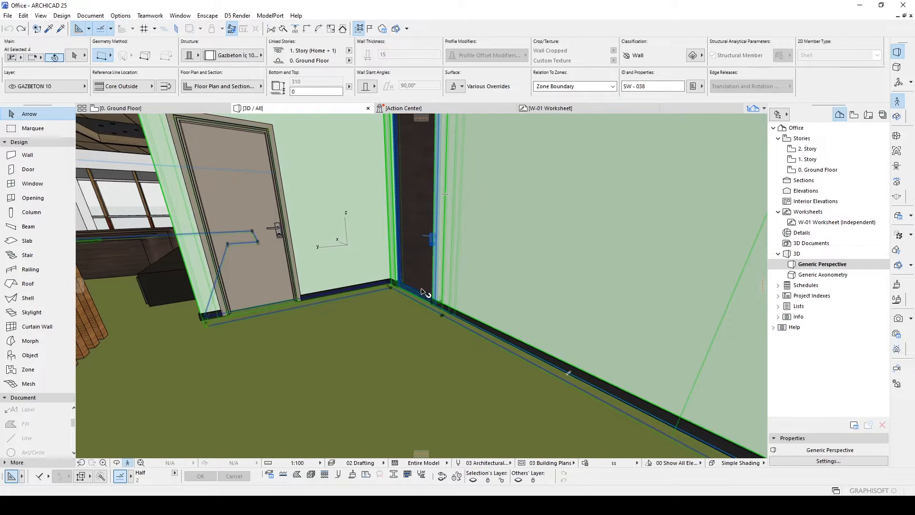
{"action": "scroll", "coordinate": [428, 303], "scroll_direction": "down", "scroll_amount": 10}
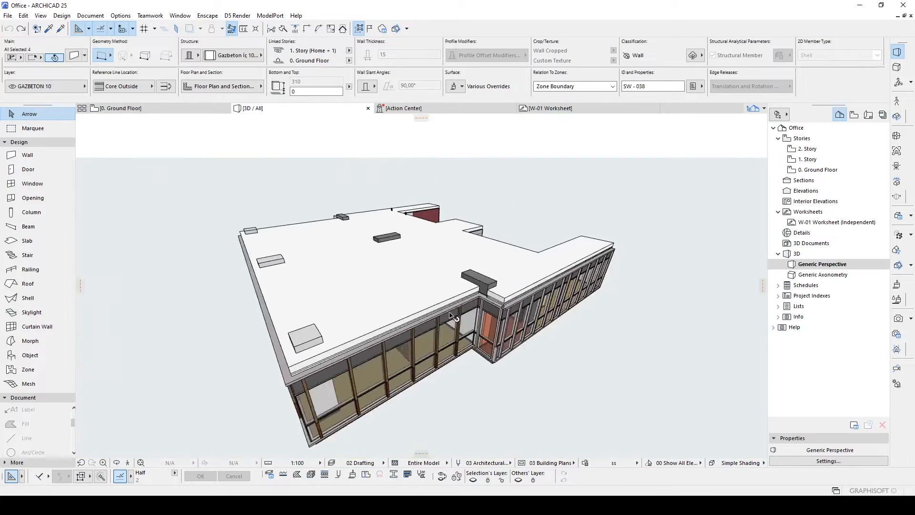
{"action": "key", "text": "ctrl+shift+d"}
{"action": "left_click", "coordinate": [491, 326]}
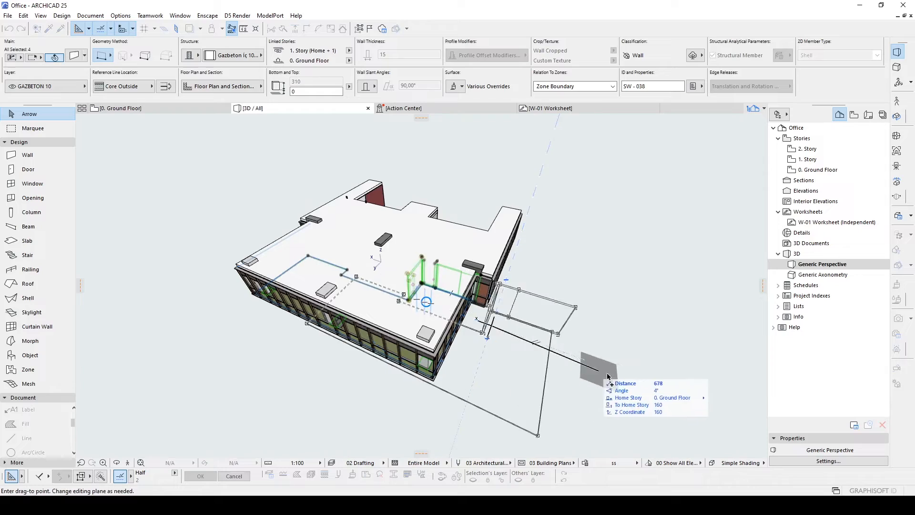
{"action": "middle_click_drag", "start_coordinate": [633, 382], "coordinate": [589, 316], "text": "shift"}
{"action": "left_click", "coordinate": [590, 318]}
{"action": "key", "text": "Escape"}
- Set the Wall tool's defaults at the copied corner to thickness 1, top not linked to any story and height 8
{"action": "key", "text": "Up"}
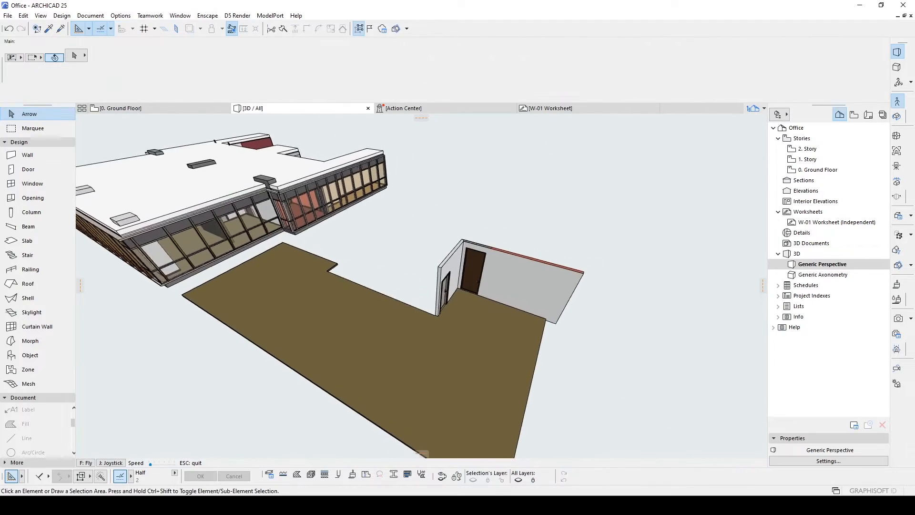
{"action": "key", "text": "Up"}
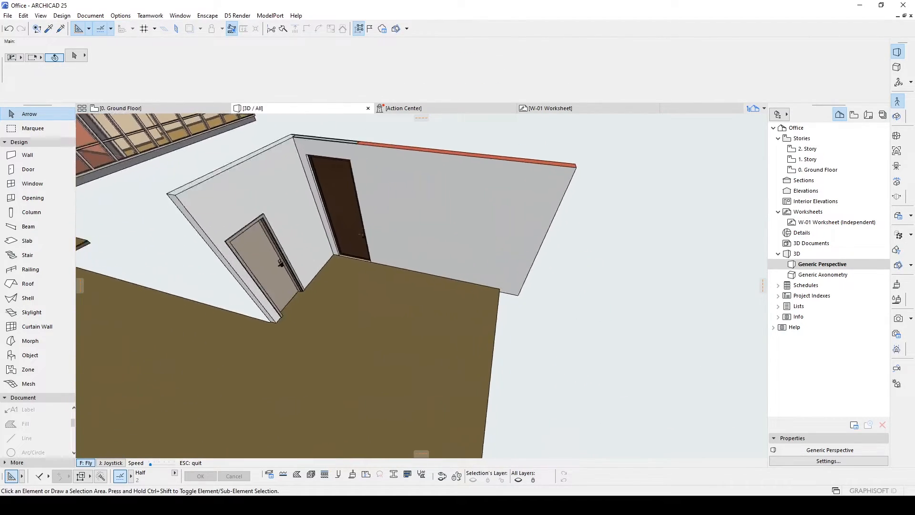
{"action": "key", "text": "Escape"}
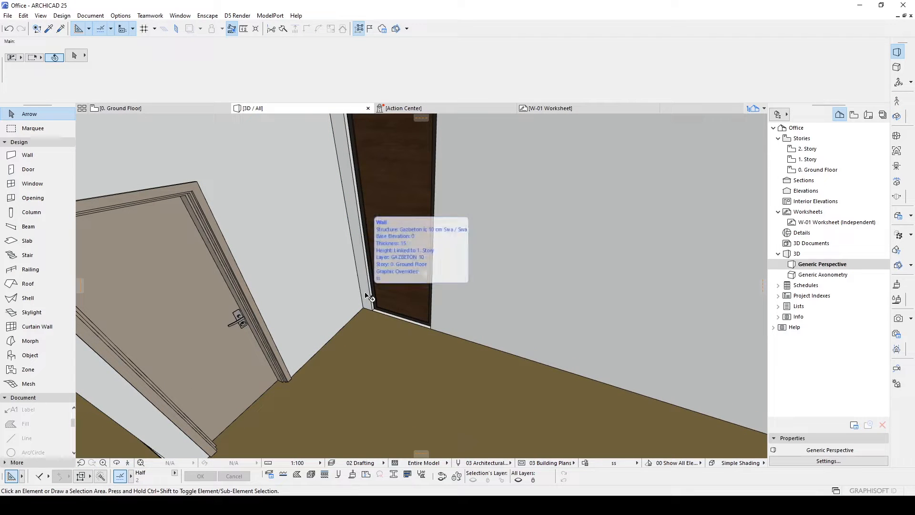
{"action": "left_click", "coordinate": [27, 155]}
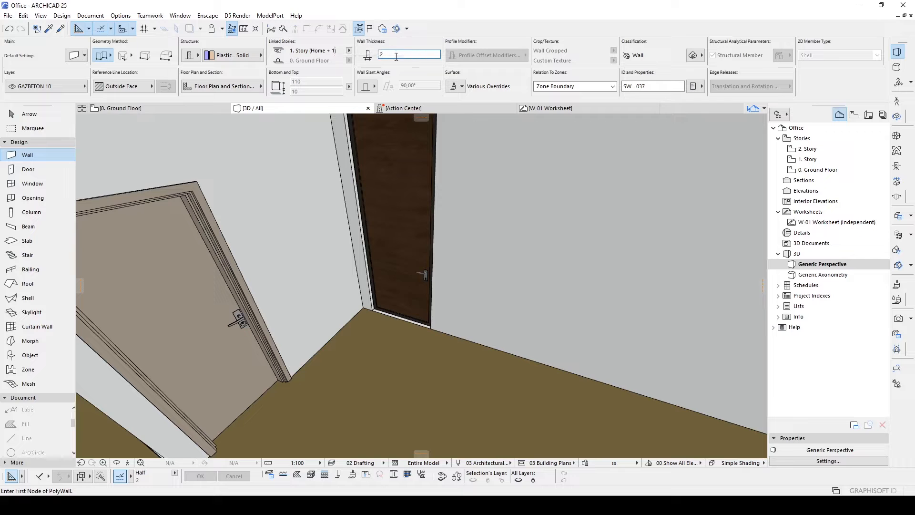
{"action": "type", "text": "1"}
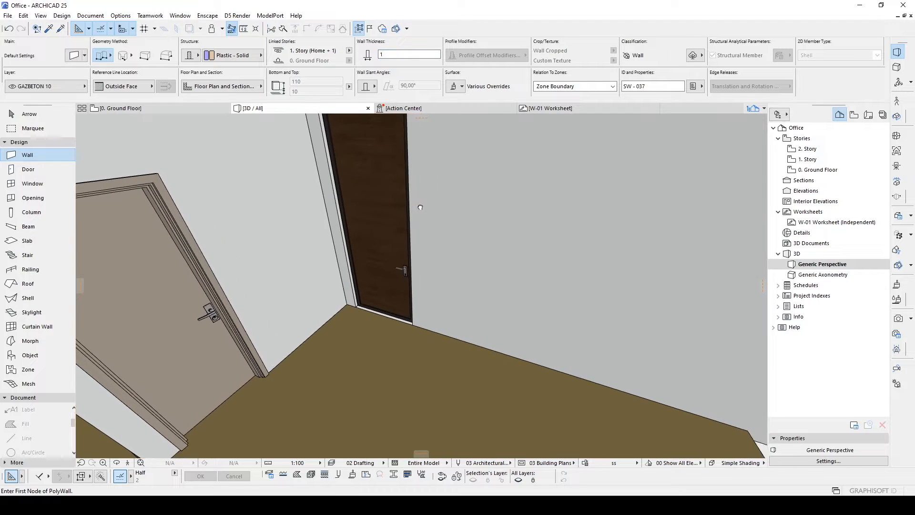
{"action": "left_click", "coordinate": [350, 50]}
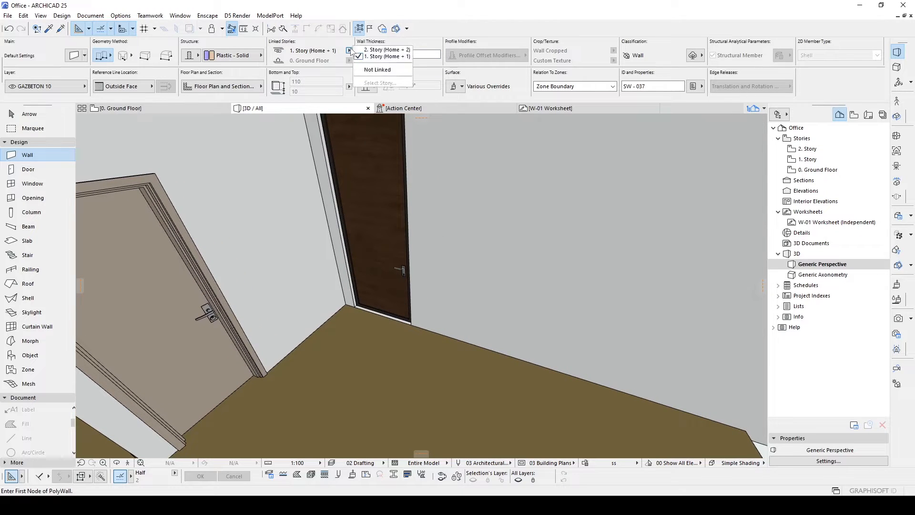
{"action": "left_click", "coordinate": [371, 71]}
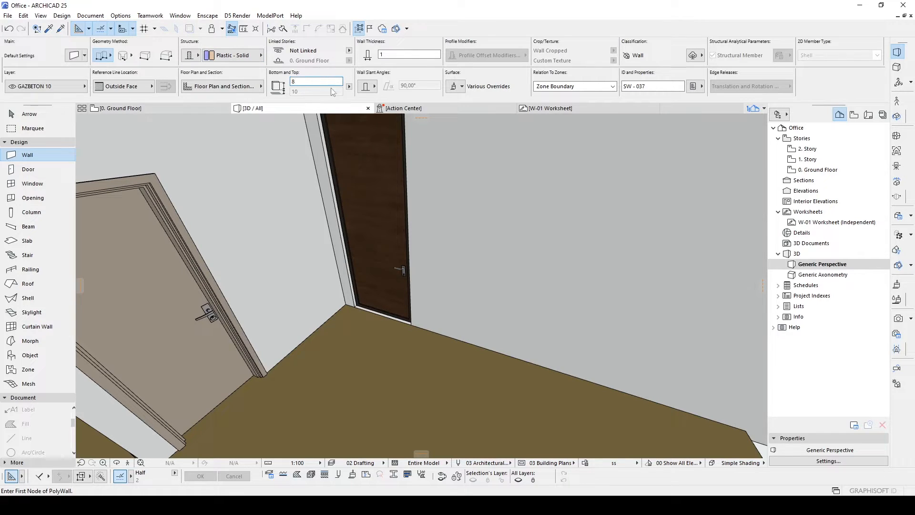
- Draw the skirting board as a continuous wall along the base of the grey wall, around the corner, and up to the beige door's frame
{"action": "scroll", "coordinate": [444, 204], "scroll_direction": "down", "scroll_amount": 3}
{"action": "middle_click_drag", "start_coordinate": [489, 251], "coordinate": [397, 227]}
{"action": "scroll", "coordinate": [398, 229], "scroll_direction": "up", "scroll_amount": 1}
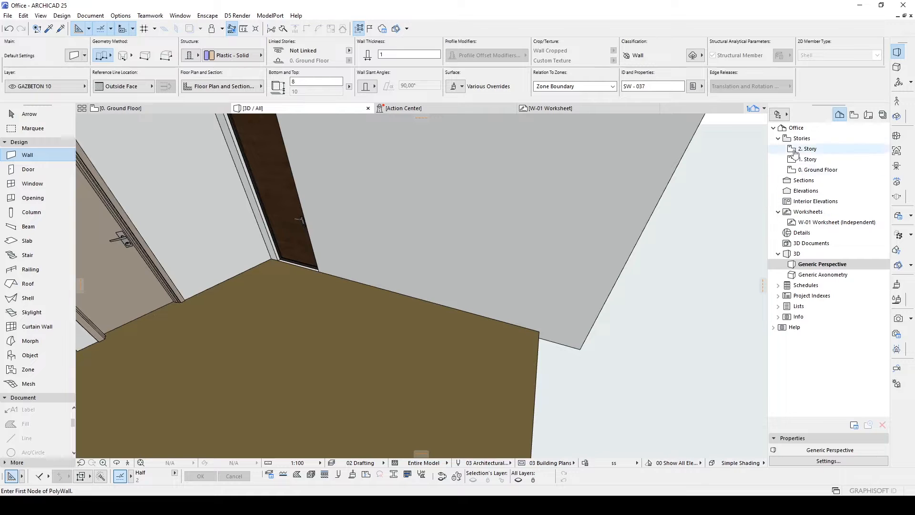
{"action": "scroll", "coordinate": [470, 315], "scroll_direction": "up", "scroll_amount": 1}
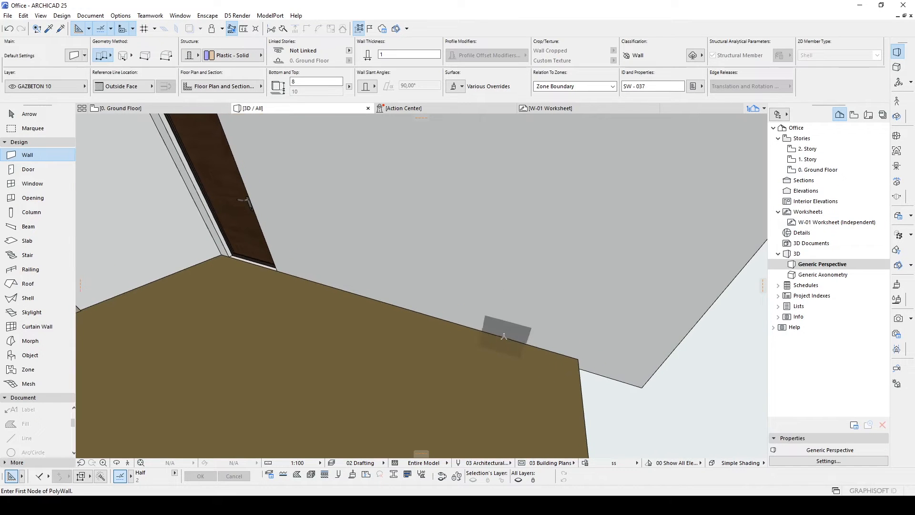
{"action": "left_click", "coordinate": [514, 340]}
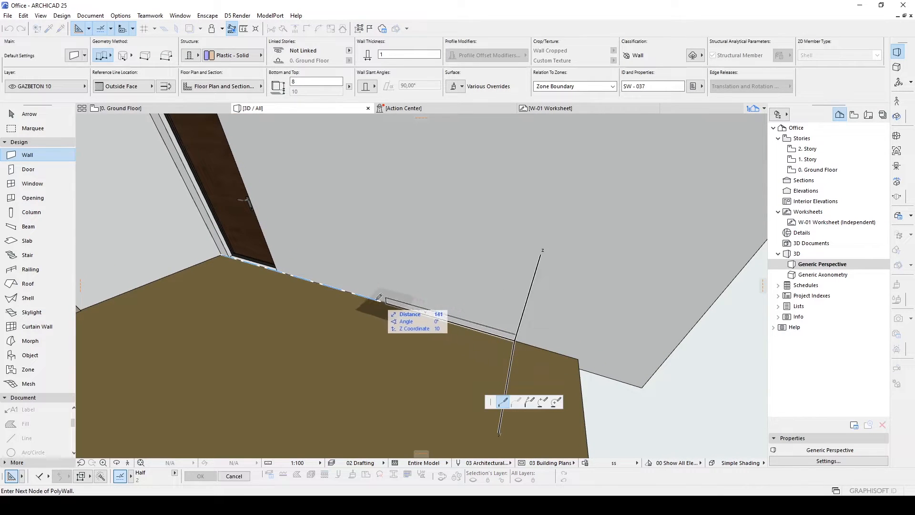
{"action": "middle_click_drag", "start_coordinate": [271, 267], "coordinate": [492, 317]}
{"action": "scroll", "coordinate": [493, 316], "scroll_direction": "up", "scroll_amount": 1}
{"action": "left_click", "coordinate": [406, 292]}
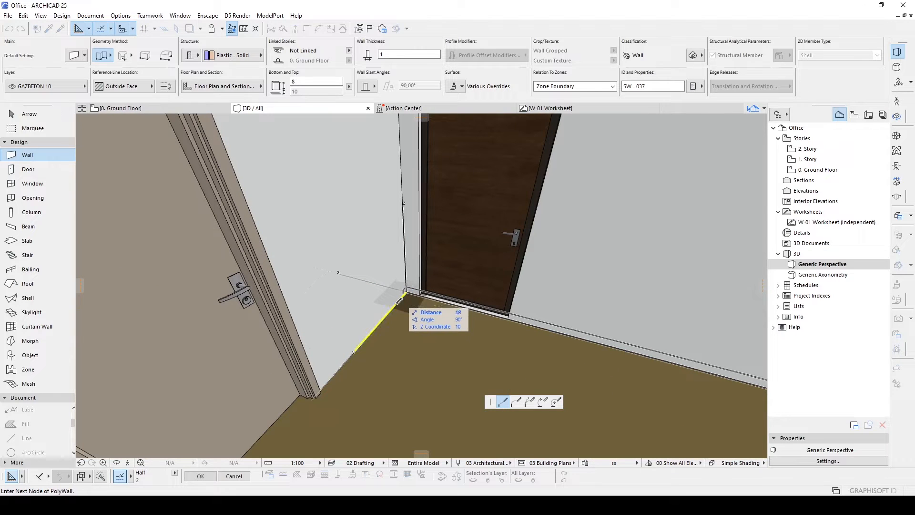
{"action": "double_click", "coordinate": [325, 384]}
{"action": "key", "text": "Escape"}
- Try to trim away the skirting board across the dark door's opening in the 3D view
{"action": "scroll", "coordinate": [362, 365], "scroll_direction": "up", "scroll_amount": 3}
{"action": "middle_click_drag", "start_coordinate": [364, 359], "coordinate": [522, 332], "text": "shift"}
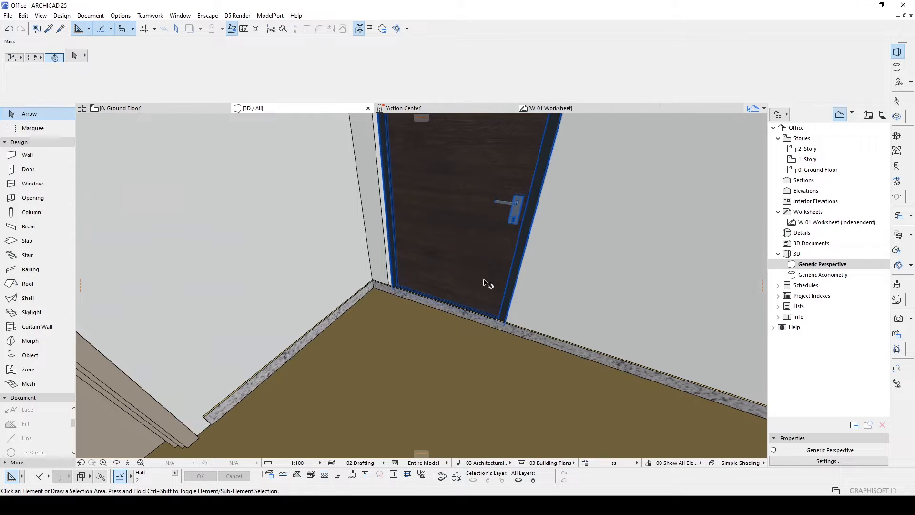
{"action": "middle_click_drag", "start_coordinate": [461, 249], "coordinate": [472, 250], "text": "shift"}
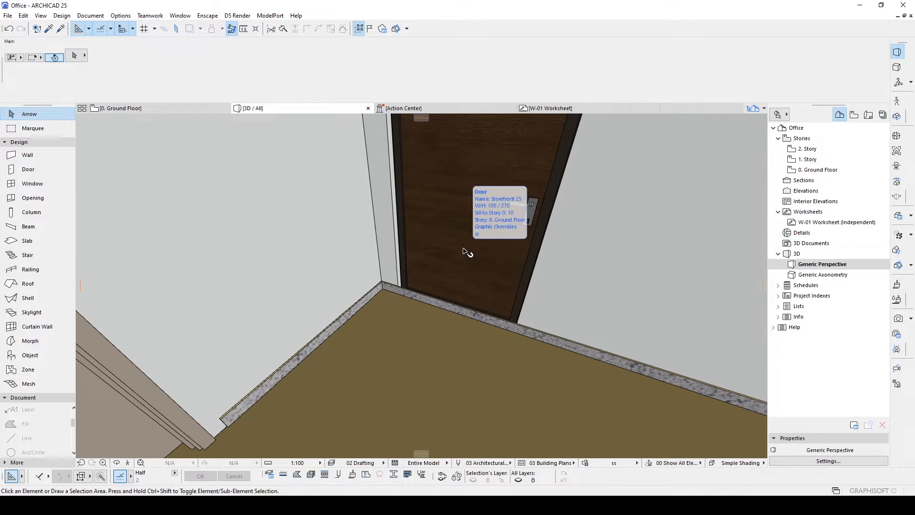
{"action": "left_click", "coordinate": [439, 304], "text": "ctrl"}
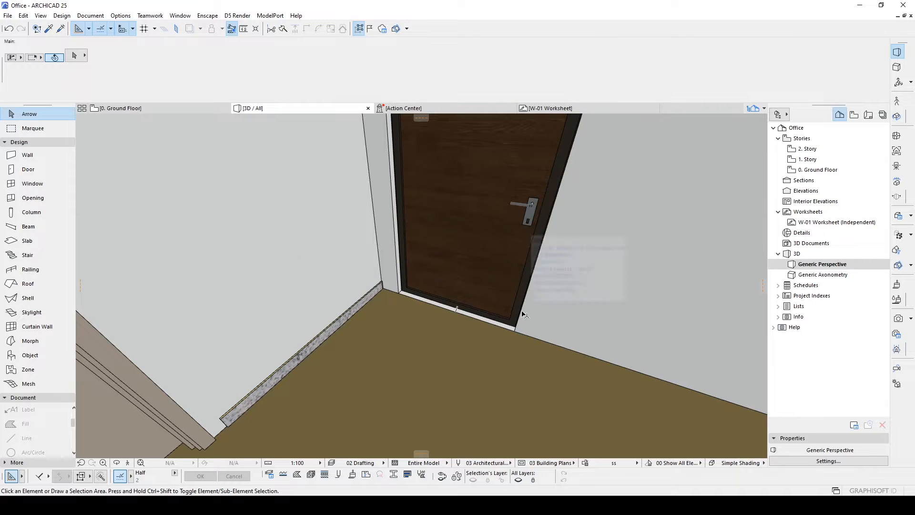
- Select the skirting board running past the dark door at the copied corner in the Ground Floor plan
{"action": "double_click", "coordinate": [815, 171]}
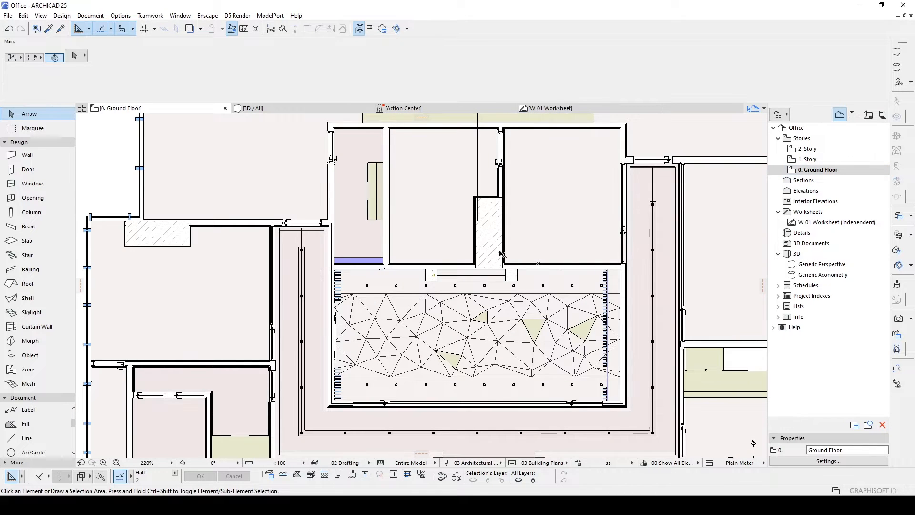
{"action": "scroll", "coordinate": [501, 253], "scroll_direction": "down", "scroll_amount": 5}
{"action": "middle_click_drag", "start_coordinate": [639, 261], "coordinate": [601, 269]}
{"action": "scroll", "coordinate": [375, 229], "scroll_direction": "down", "scroll_amount": 6}
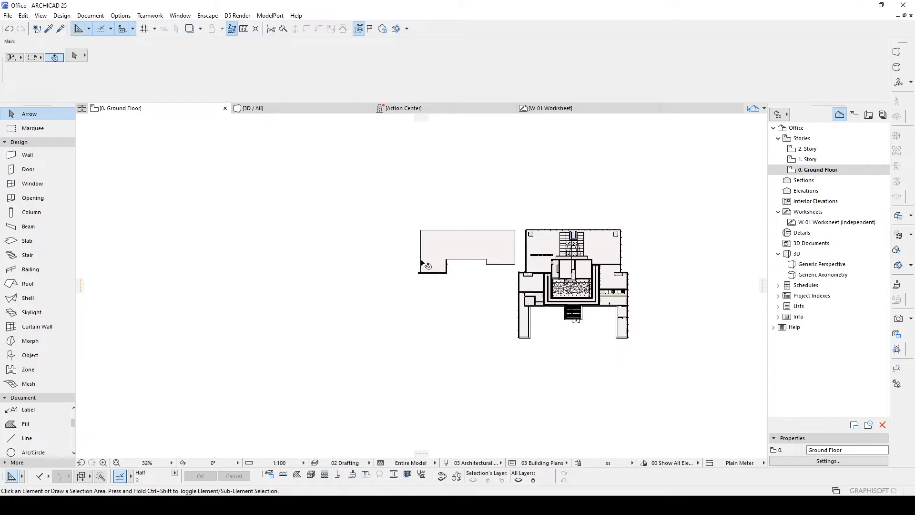
{"action": "scroll", "coordinate": [424, 261], "scroll_direction": "up", "scroll_amount": 12}
{"action": "scroll", "coordinate": [591, 382], "scroll_direction": "up", "scroll_amount": 6}
{"action": "key", "text": "F3"}
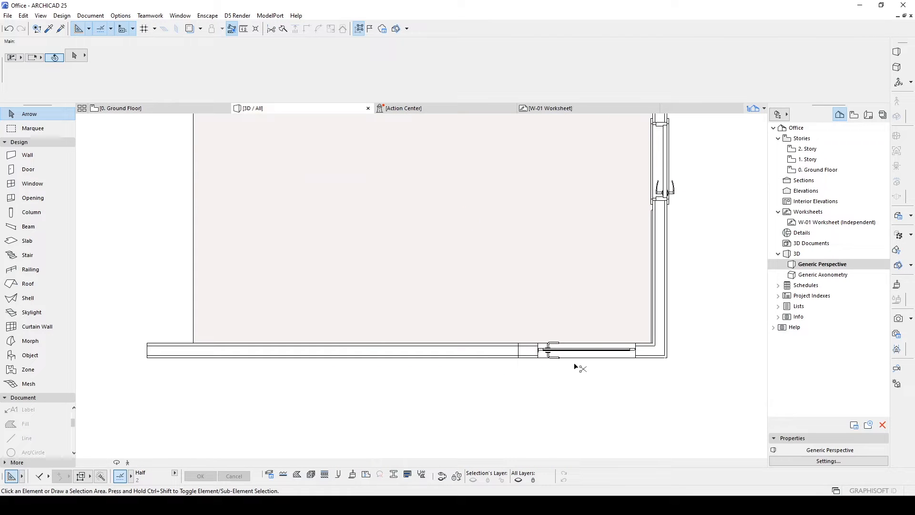
{"action": "double_click", "coordinate": [816, 170]}
{"action": "scroll", "coordinate": [548, 352], "scroll_direction": "up", "scroll_amount": 10}
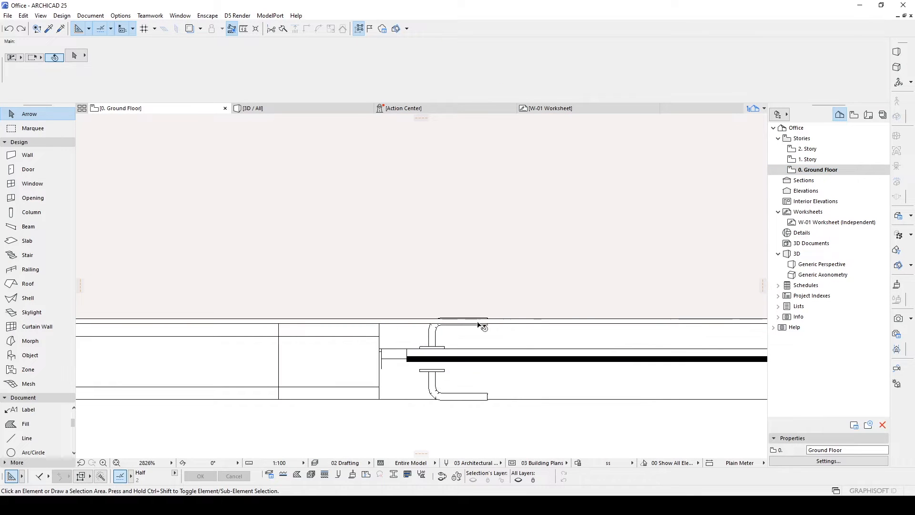
{"action": "left_click", "coordinate": [523, 325]}
{"action": "scroll", "coordinate": [508, 334], "scroll_direction": "down", "scroll_amount": 5}
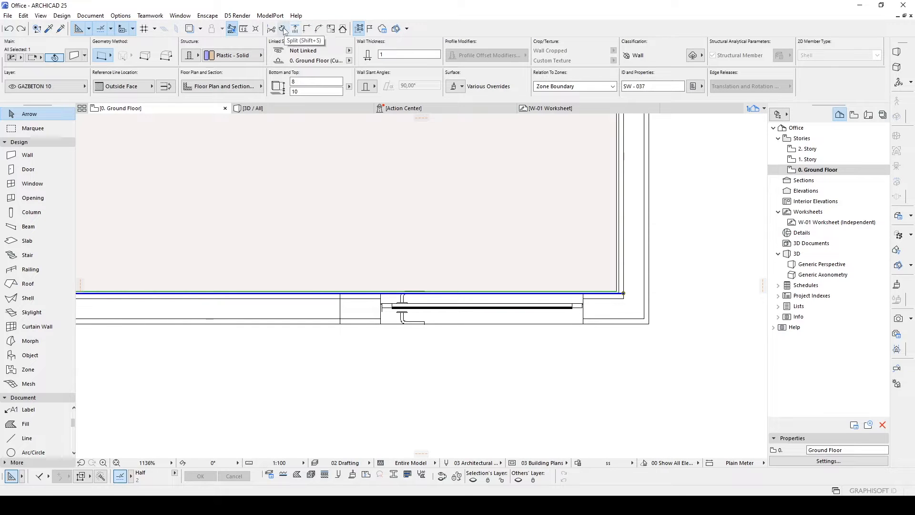
- Split the skirting board in plan at the dark door's handle-side jamb, keeping the door-side piece selected
{"action": "left_click", "coordinate": [283, 29]}
{"action": "left_click", "coordinate": [381, 324]}
{"action": "left_click", "coordinate": [381, 252]}
{"action": "left_click", "coordinate": [440, 257]}
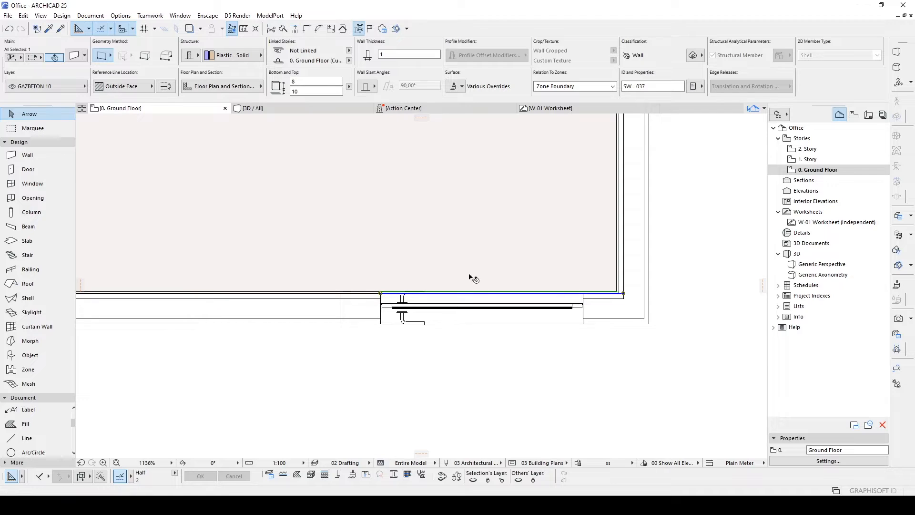
- Split the skirting board at the door jamb nearest the corner and delete the piece crossing the door opening
{"action": "left_click", "coordinate": [284, 31]}
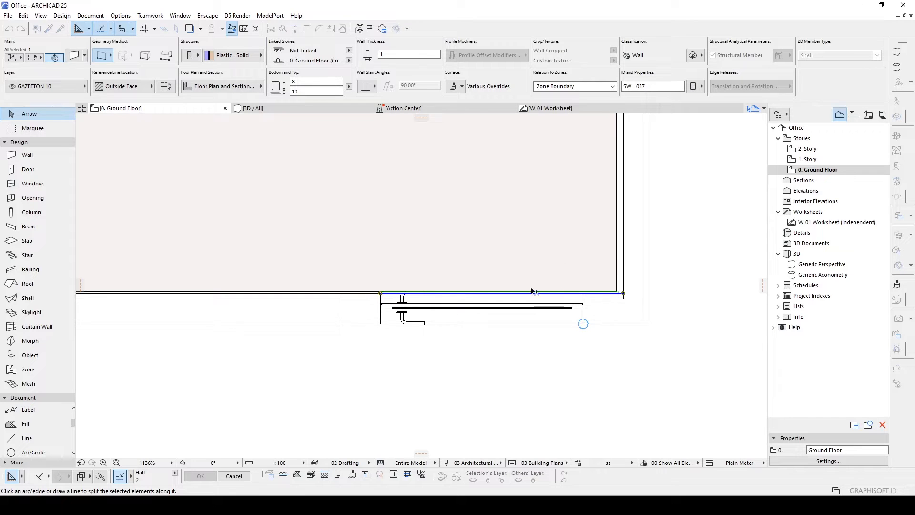
{"action": "left_click", "coordinate": [584, 325]}
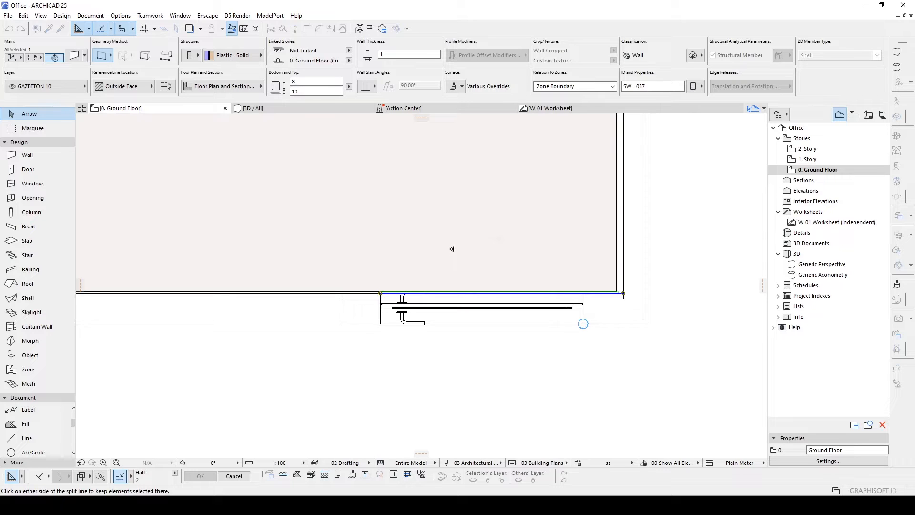
{"action": "left_click", "coordinate": [469, 270]}
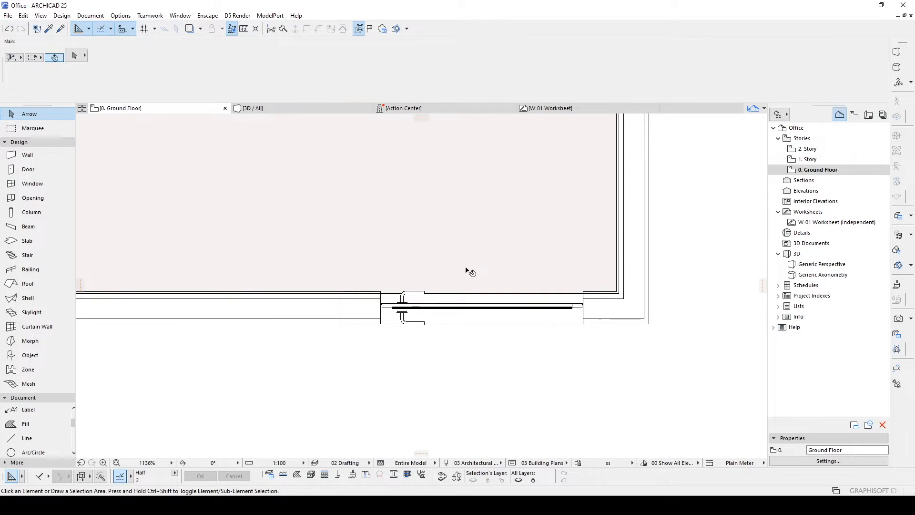
{"action": "key", "text": "F3"}
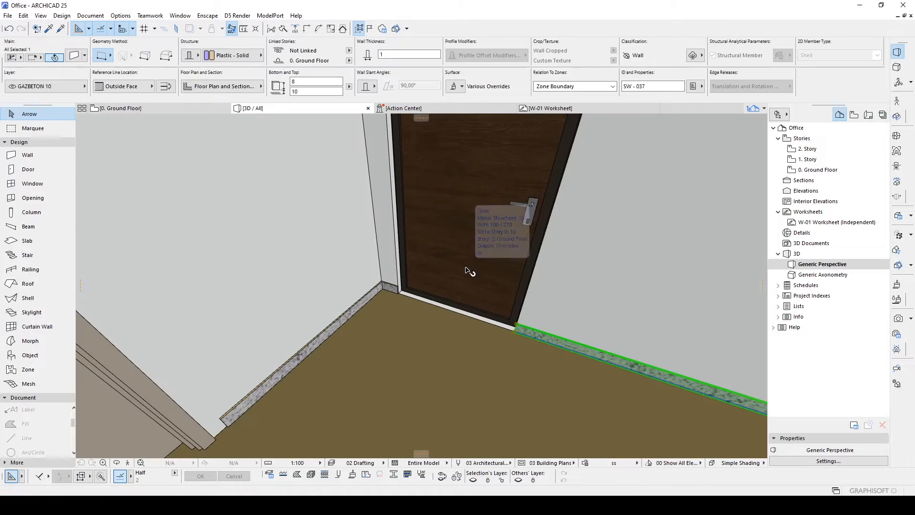
- Select the skirting board beside the dark door in 3D and create a new layer named baseboard
{"action": "scroll", "coordinate": [469, 271], "scroll_direction": "down", "scroll_amount": 5}
{"action": "middle_click_drag", "start_coordinate": [500, 282], "coordinate": [469, 280], "text": "shift"}
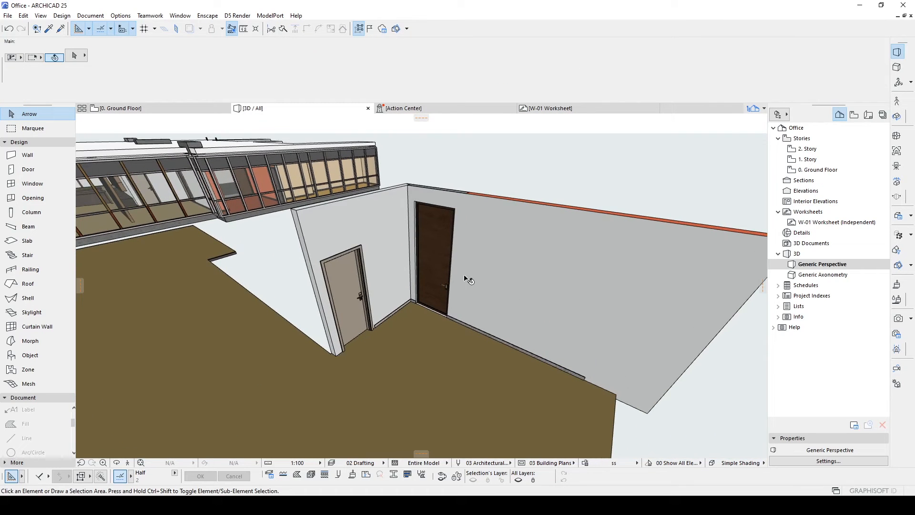
{"action": "scroll", "coordinate": [487, 335], "scroll_direction": "up", "scroll_amount": 2}
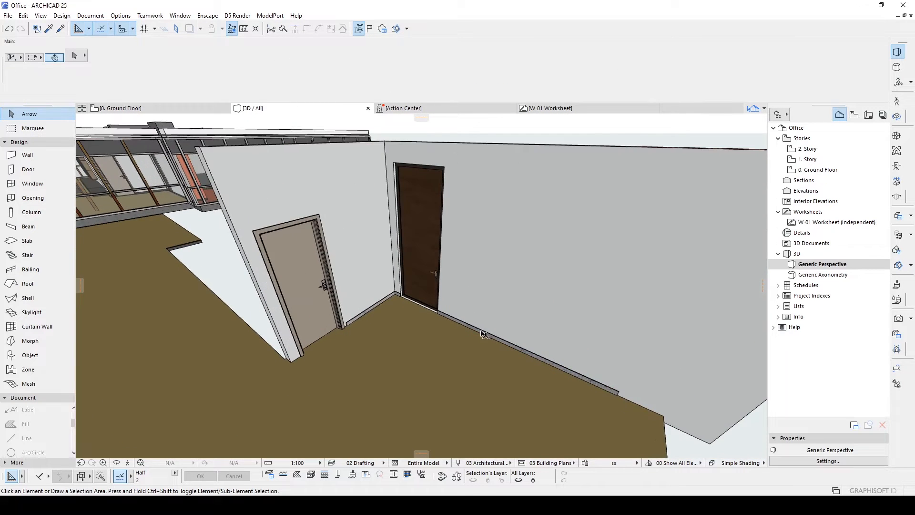
{"action": "left_click", "coordinate": [453, 318]}
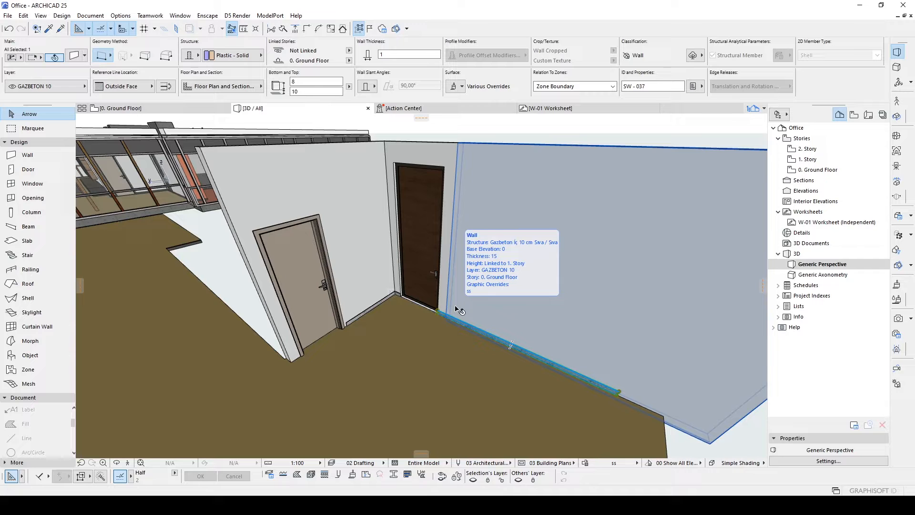
{"action": "key", "text": "ctrl+l"}
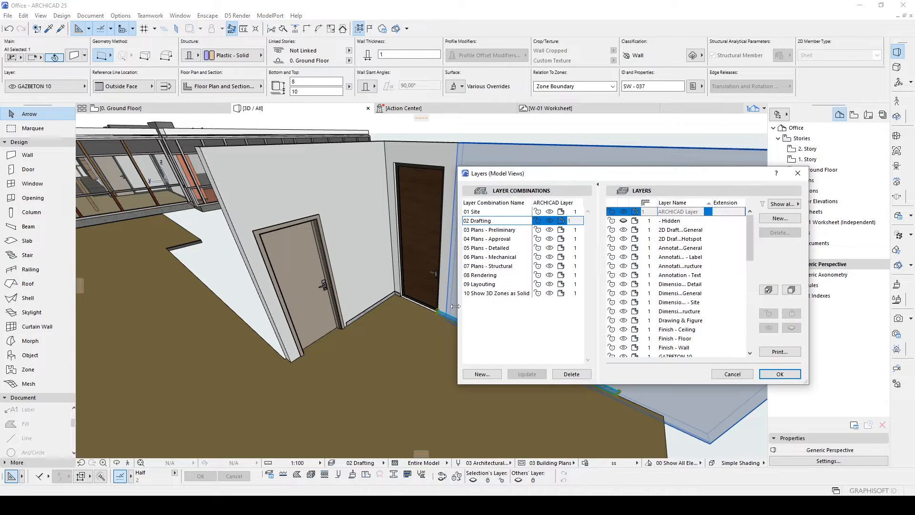
{"action": "left_click_drag", "start_coordinate": [713, 173], "coordinate": [596, 164]}
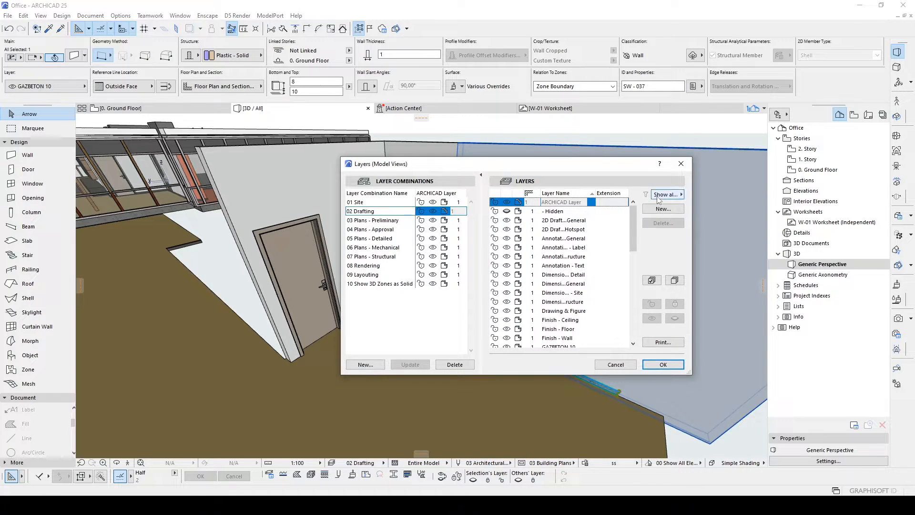
{"action": "left_click", "coordinate": [663, 210]}
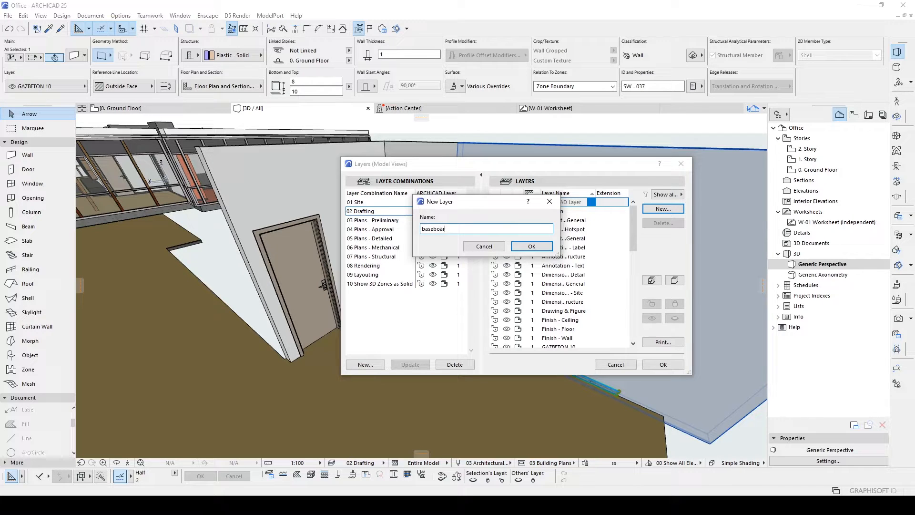
{"action": "left_click", "coordinate": [522, 246]}
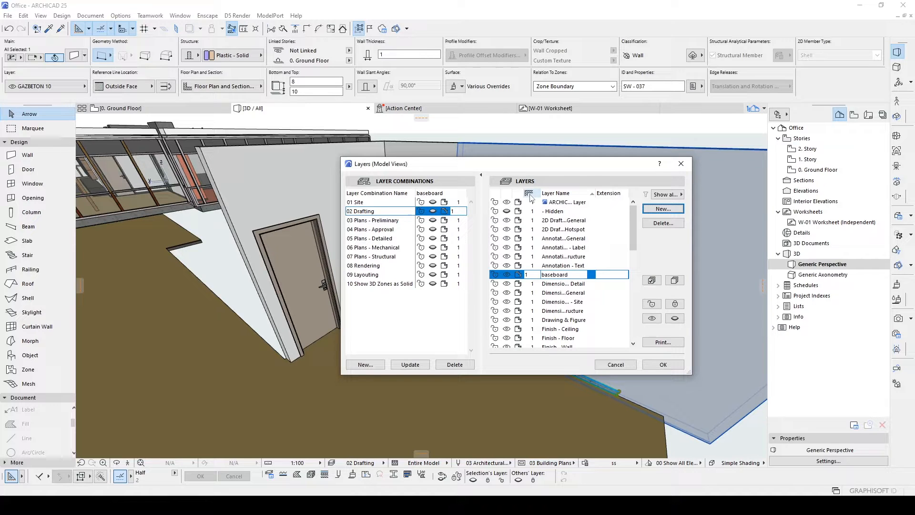
- Set the baseboard layer's intersection group number to 2 and accept the layer settings
{"action": "left_click", "coordinate": [529, 275]}
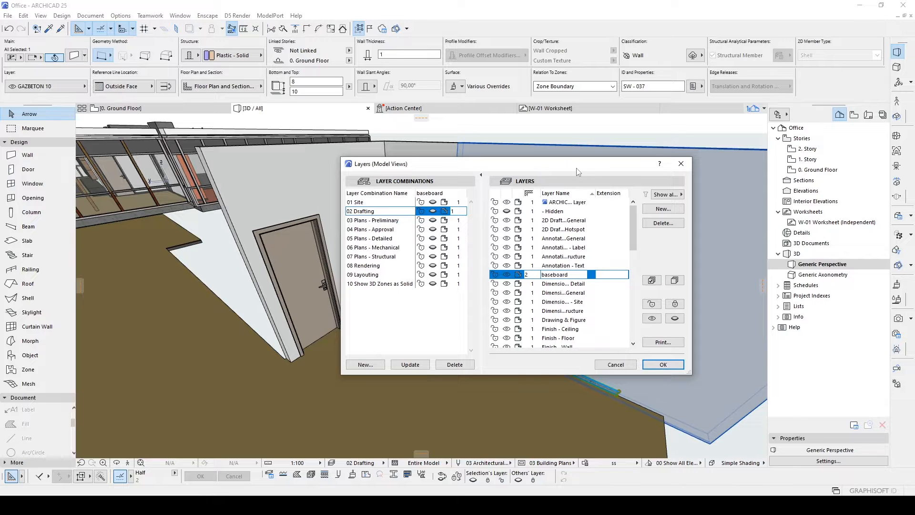
{"action": "left_click_drag", "start_coordinate": [576, 168], "coordinate": [306, 264]}
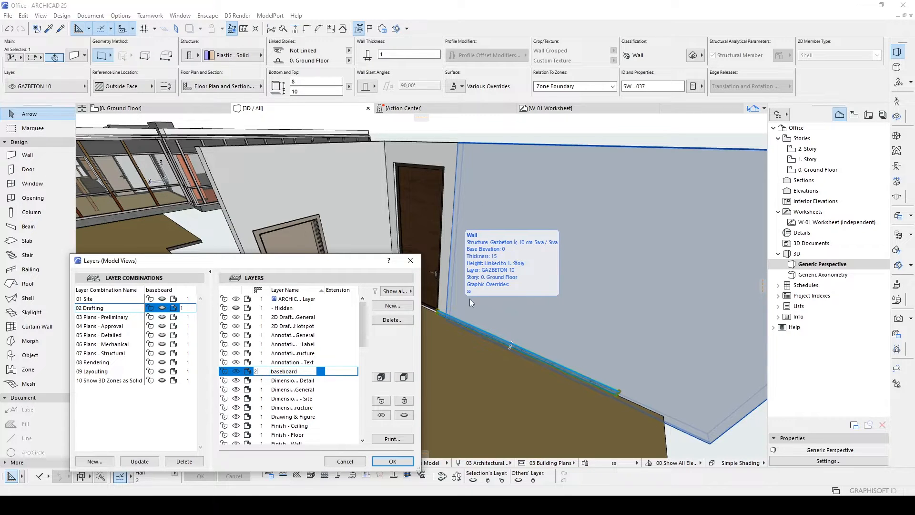
{"action": "left_click", "coordinate": [398, 462]}
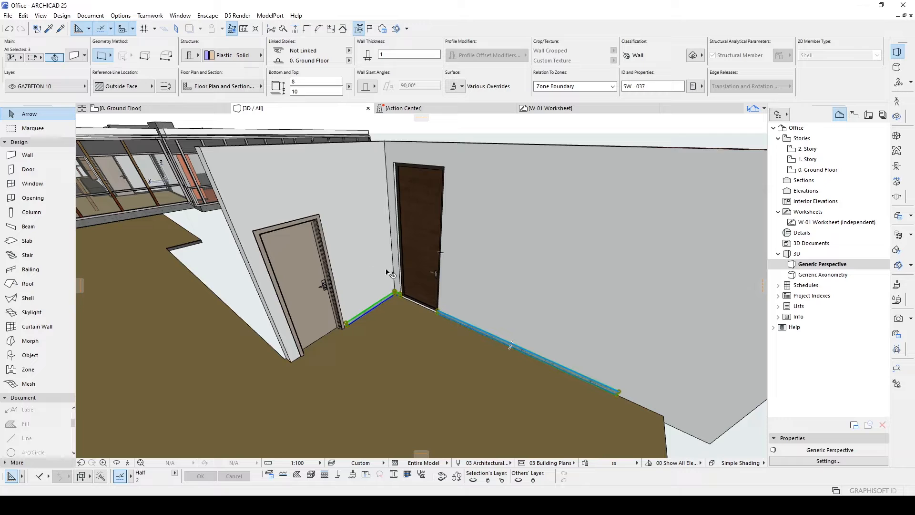
- Assign the three selected skirting board pieces to the baseboard layer and deselect them
{"action": "left_click", "coordinate": [40, 86]}
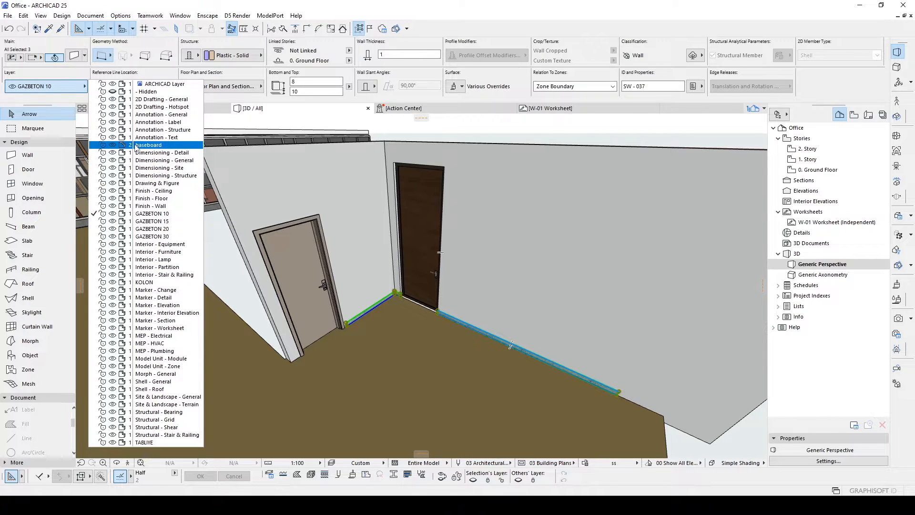
{"action": "left_click", "coordinate": [158, 144]}
{"action": "middle_click_drag", "start_coordinate": [563, 320], "coordinate": [448, 262]}
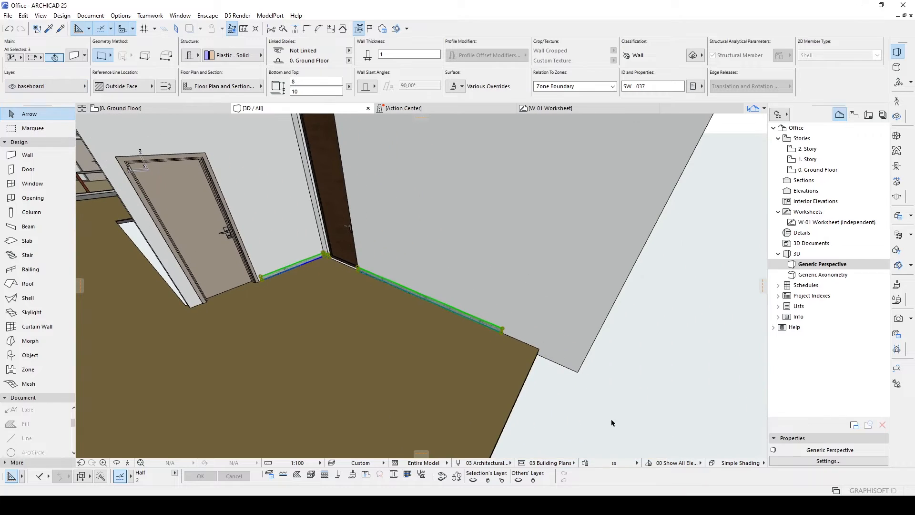
{"action": "left_click", "coordinate": [614, 425]}
- Fly through the 3D model to examine the skirting boards at the copied corner and along the wood-panelled office corridor
{"action": "key", "text": "Down"}
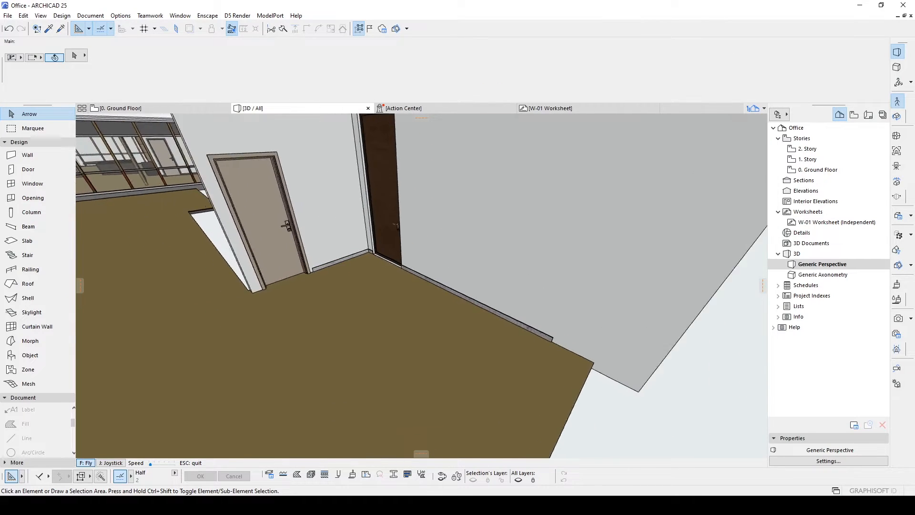
{"action": "key", "text": "Up"}
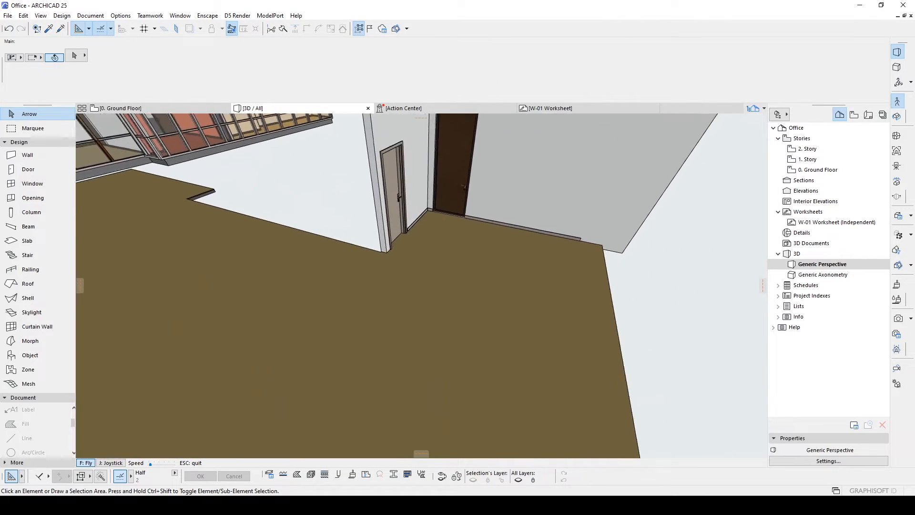
{"action": "key", "text": "Escape"}
{"action": "key", "text": "Down"}
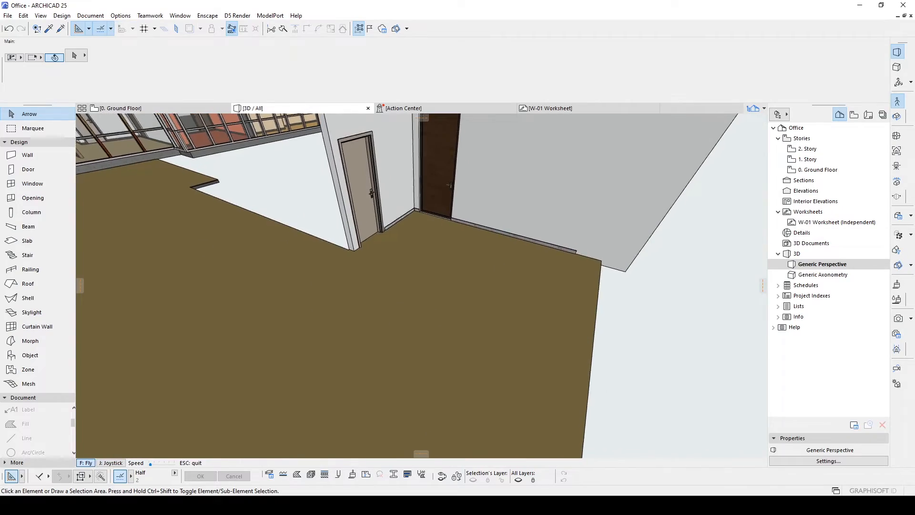
{"action": "key", "text": "Up"}
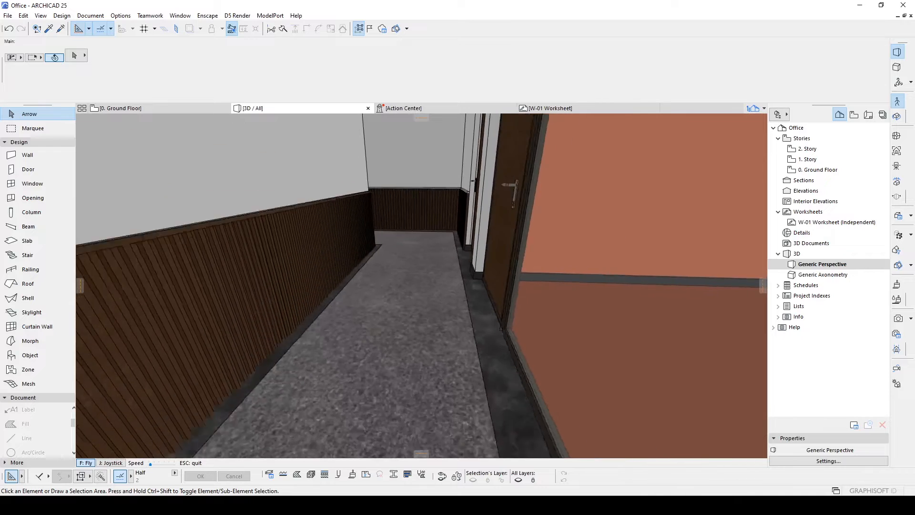
{"action": "key", "text": "Escape"}
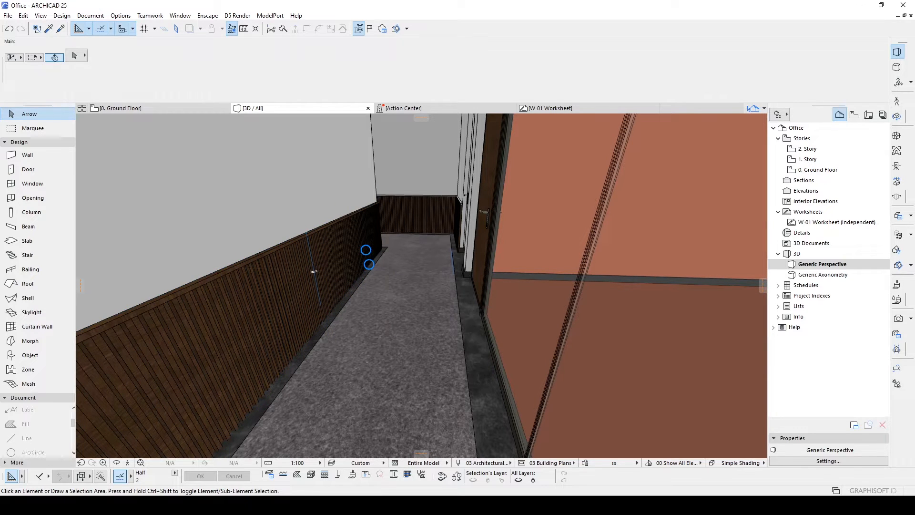
{"action": "key", "text": "shift+F3"}
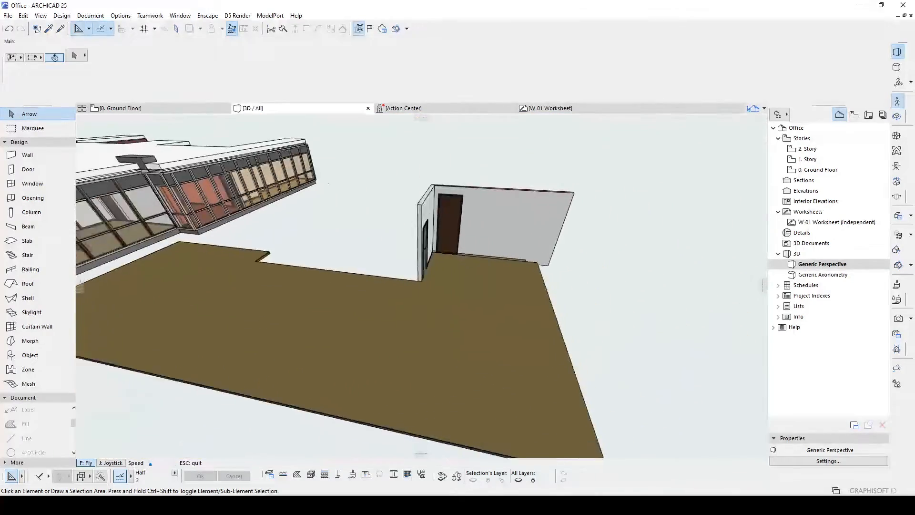
- Pick up the brown floor slab's settings for the Slab tool and override its top surface with zemin trading
{"action": "key", "text": "Escape"}
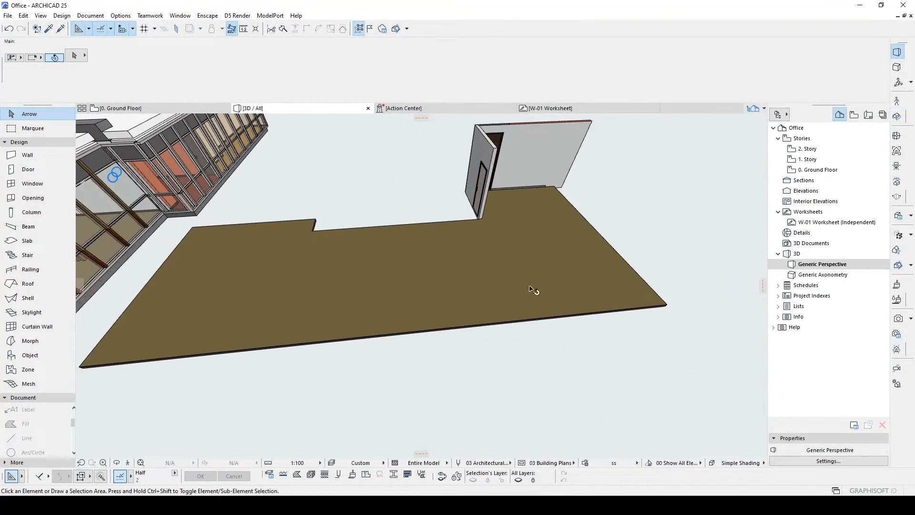
{"action": "left_click", "coordinate": [482, 302], "text": "alt"}
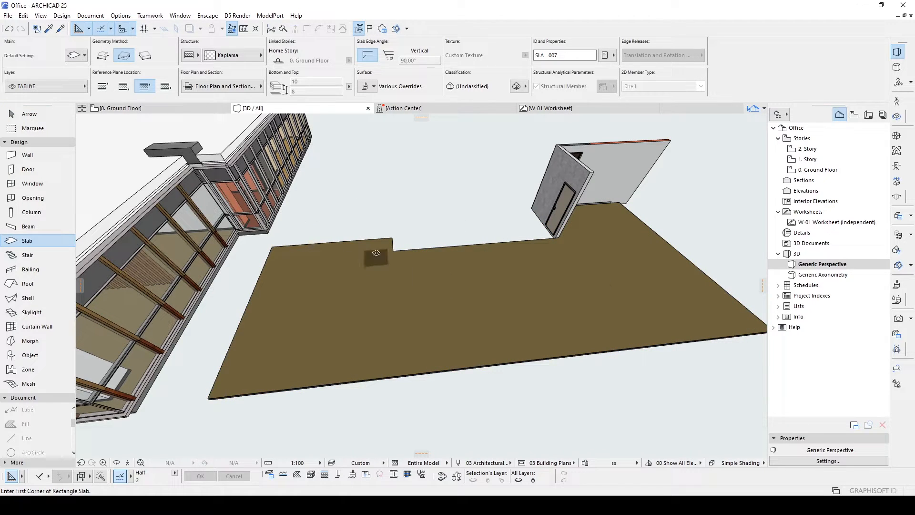
{"action": "left_click", "coordinate": [368, 86]}
{"action": "left_click", "coordinate": [408, 114]}
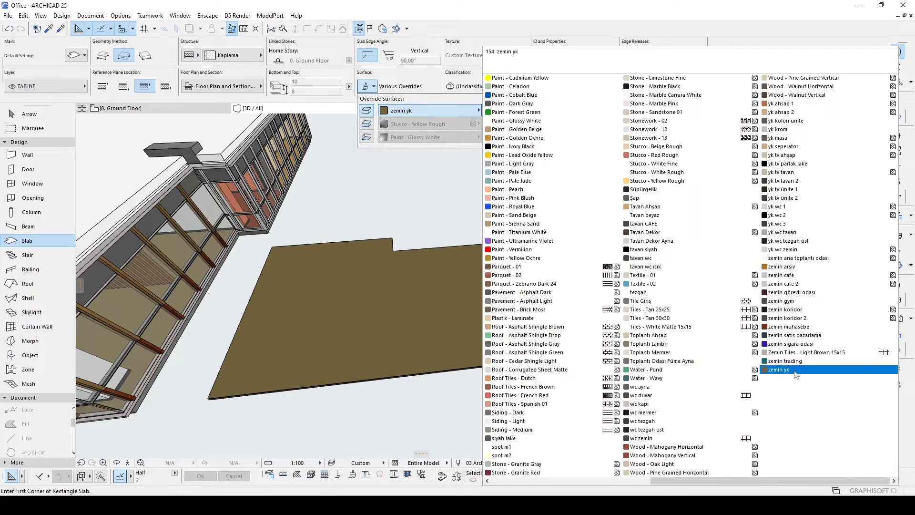
{"action": "left_click", "coordinate": [780, 361]}
- Create a new slab over the whole brown floor slab by tracing its outline with the Magic Wand
{"action": "mouse_move", "coordinate": [478, 298]}
{"action": "middle_mouse_down"}
{"action": "mouse_move", "coordinate": [566, 304]}
{"action": "mouse_move", "coordinate": [471, 303]}
{"action": "middle_mouse_up"}
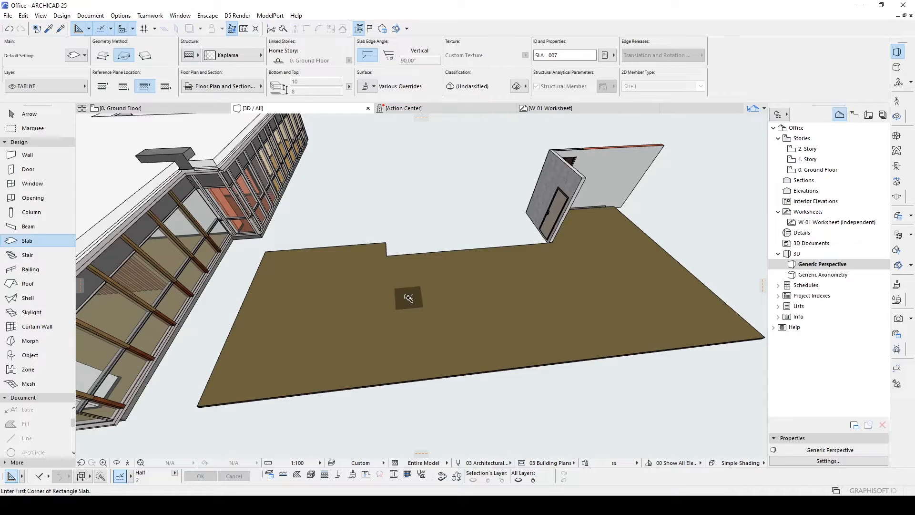
{"action": "left_click", "coordinate": [385, 247]}
{"action": "key", "text": "Escape"}
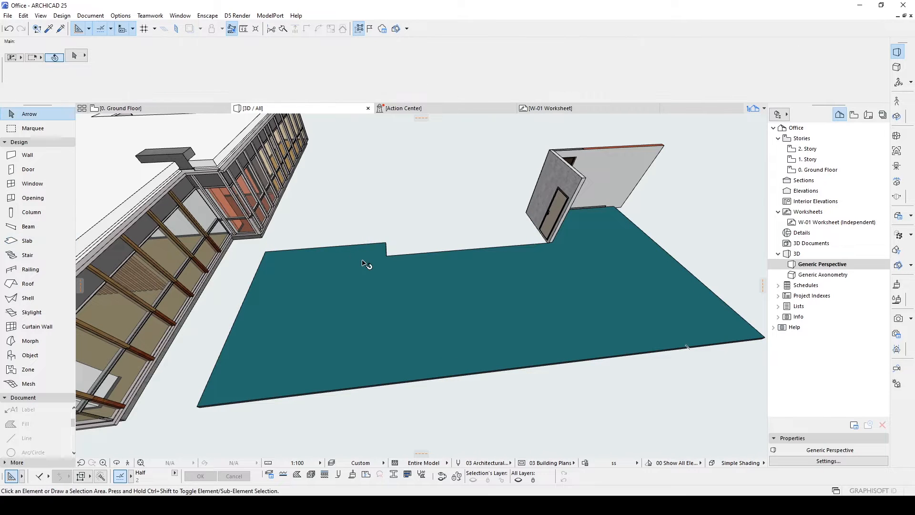
- Select the new teal slab and drag a copy of it onto the same spot, using its near corner as reference
{"action": "left_click", "coordinate": [364, 262]}
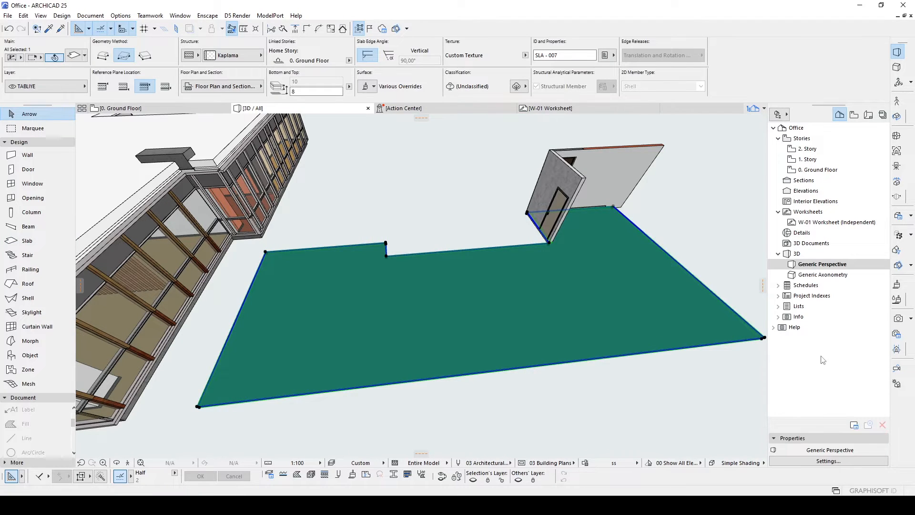
{"action": "middle_click_drag", "start_coordinate": [747, 336], "coordinate": [662, 328]}
{"action": "key", "text": "ctrl+shift+d"}
{"action": "left_click", "coordinate": [677, 328]}
{"action": "left_click", "coordinate": [678, 329]}
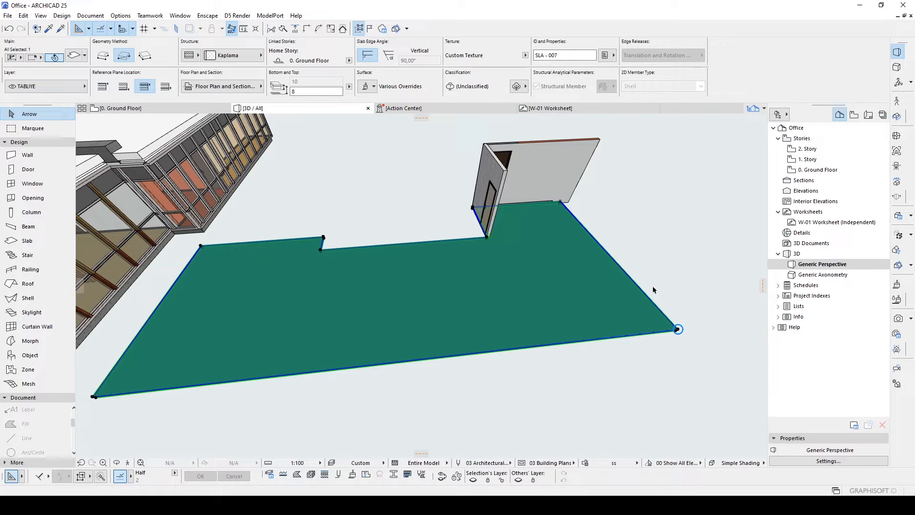
- Offset all edges of the copied slab inward to form a smaller inner outline
{"action": "left_click", "coordinate": [677, 329]}
{"action": "scroll", "coordinate": [677, 329], "scroll_direction": "up", "scroll_amount": 2}
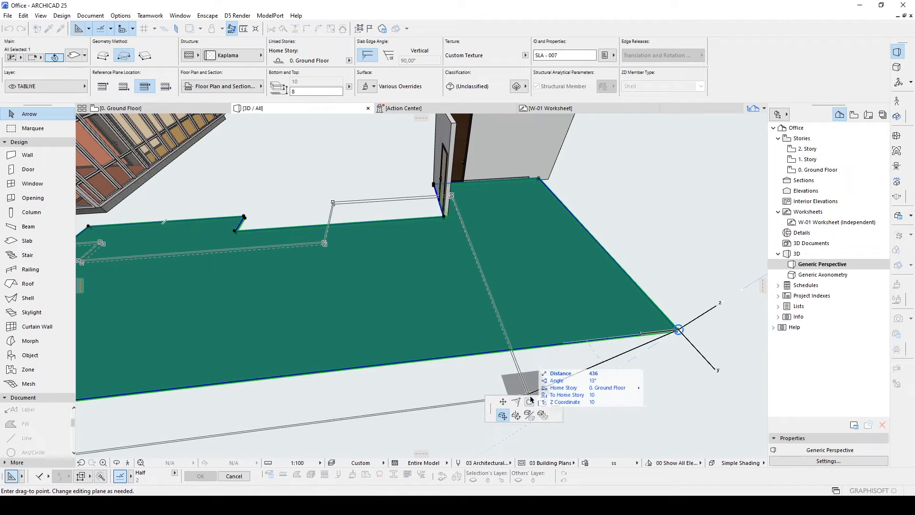
{"action": "left_click", "coordinate": [529, 401]}
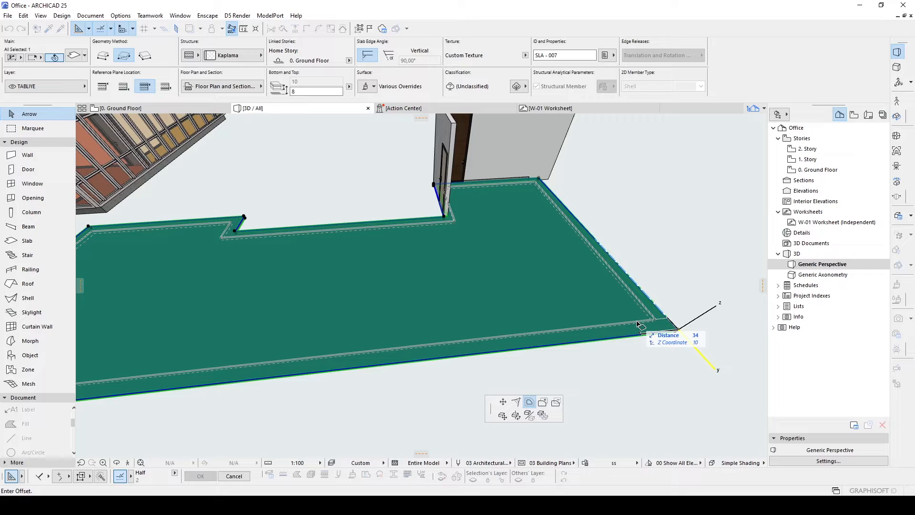
{"action": "type", "text": "3"}
{"action": "key", "text": "Return"}
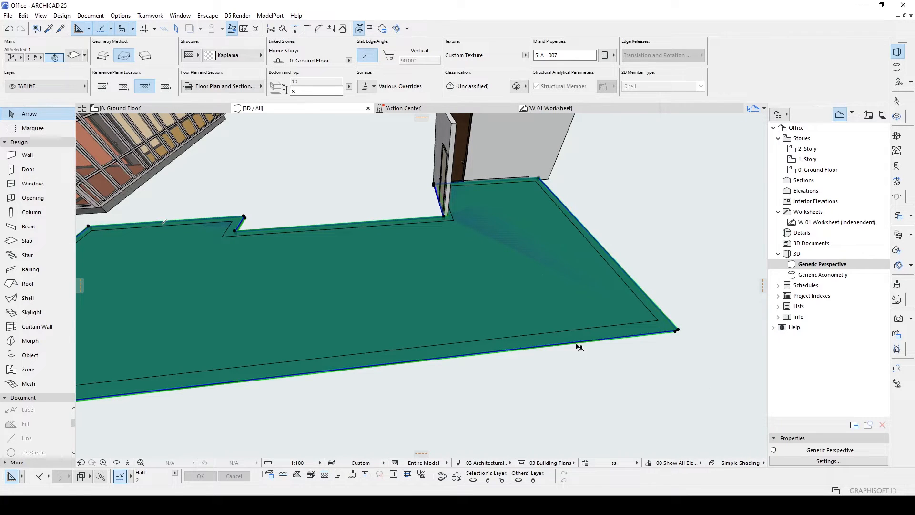
- Subtract the inner outline from the full-size teal slab to leave a border frame, and remove the inner teal slab
{"action": "left_click", "coordinate": [678, 330]}
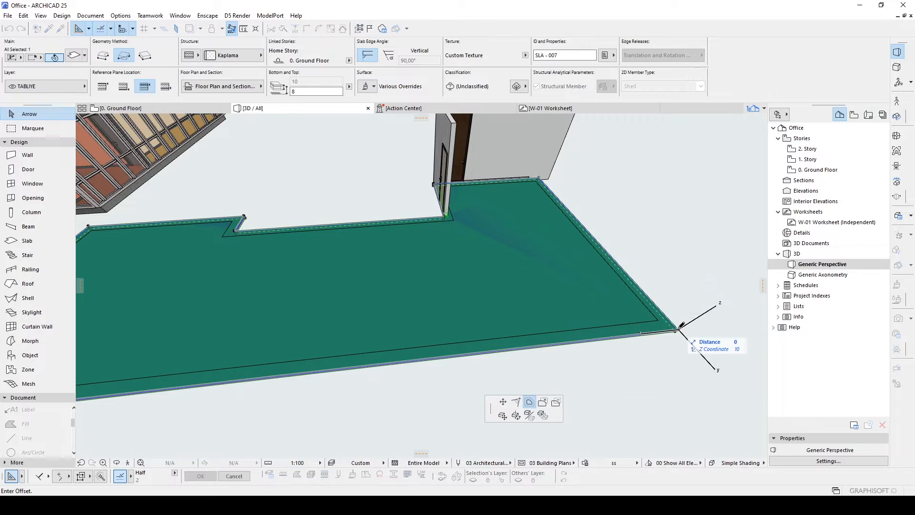
{"action": "left_click", "coordinate": [559, 403]}
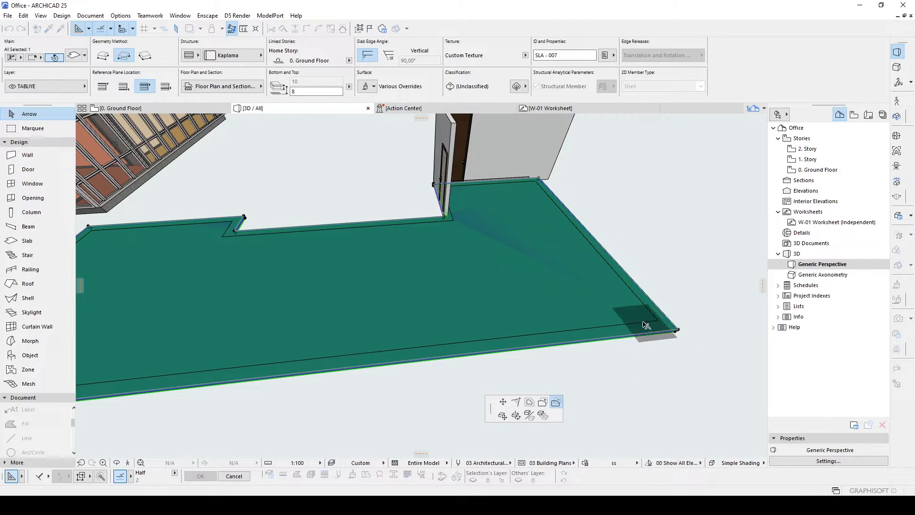
{"action": "left_click", "coordinate": [615, 327]}
{"action": "left_click", "coordinate": [597, 392]}
{"action": "left_click", "coordinate": [567, 317]}
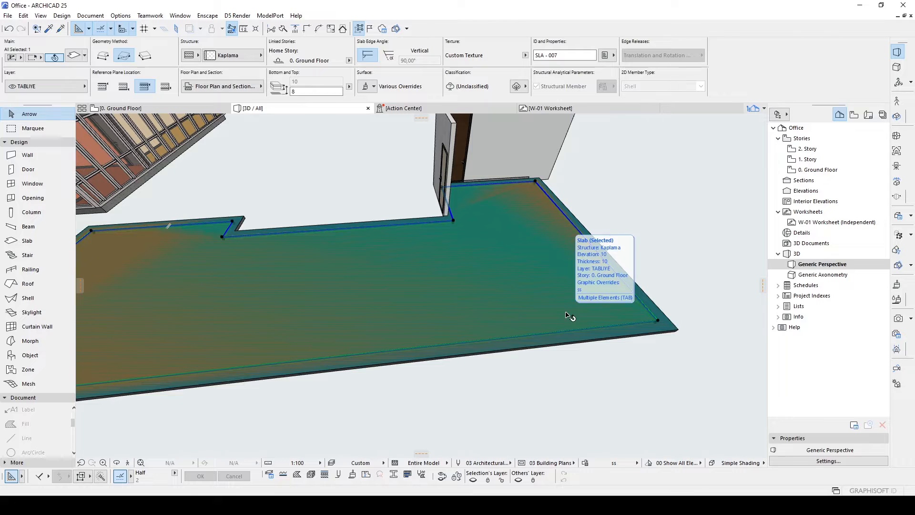
{"action": "key", "text": "Escape"}
- Select the teal border slab, start Solid Element Operations and add the border as the operator
{"action": "mouse_move", "coordinate": [578, 317]}
{"action": "middle_mouse_down", "text": "shift"}
{"action": "mouse_move", "coordinate": [372, 309]}
{"action": "mouse_move", "coordinate": [599, 306]}
{"action": "mouse_move", "coordinate": [637, 296]}
{"action": "mouse_move", "coordinate": [591, 310]}
{"action": "middle_mouse_up", "text": "shift"}
{"action": "middle_click_drag", "start_coordinate": [457, 292], "coordinate": [529, 274], "text": "shift"}
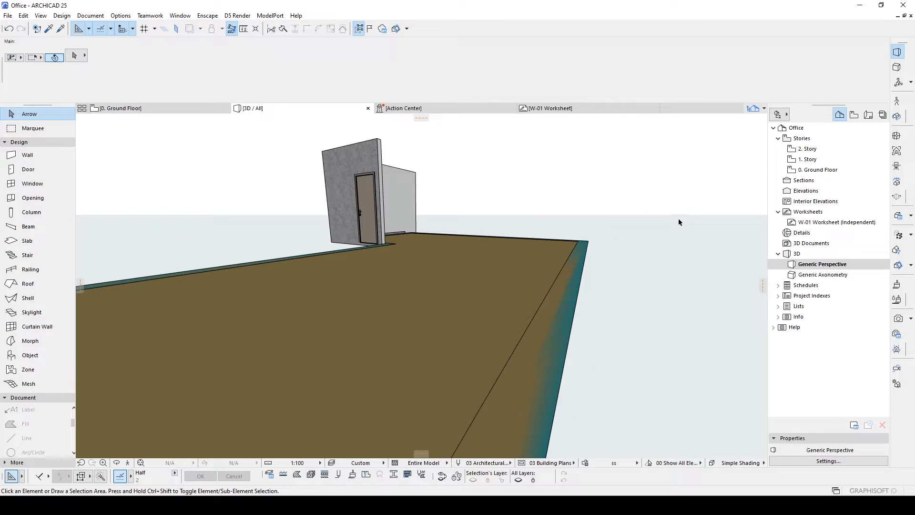
{"action": "middle_click_drag", "start_coordinate": [678, 222], "coordinate": [507, 328], "text": "shift"}
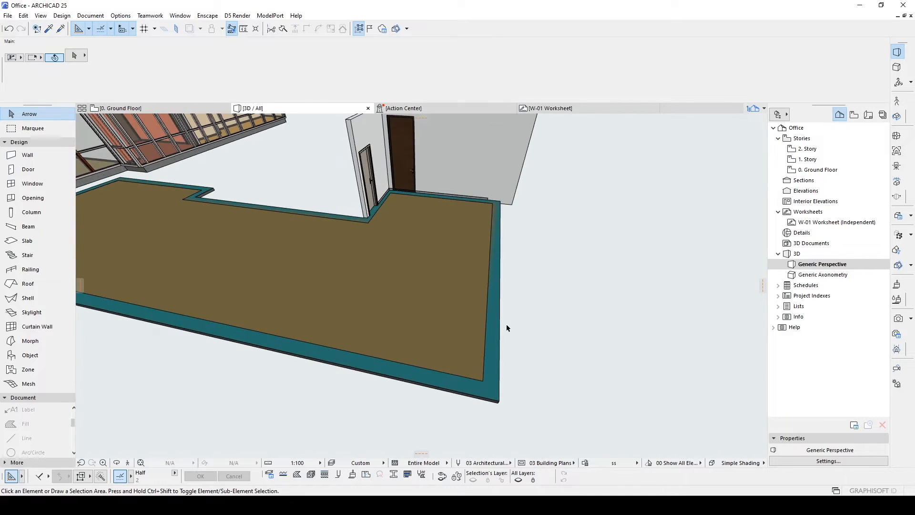
{"action": "left_click", "coordinate": [500, 324]}
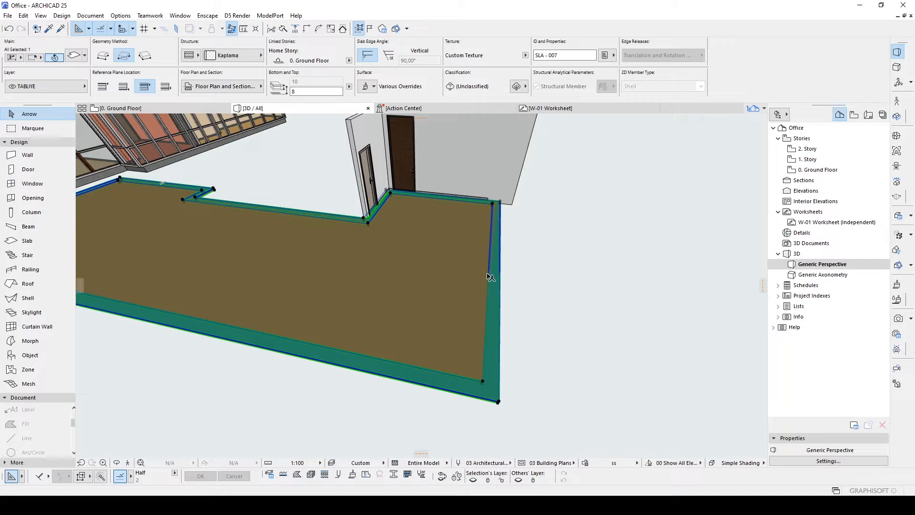
{"action": "right_click", "coordinate": [566, 279]}
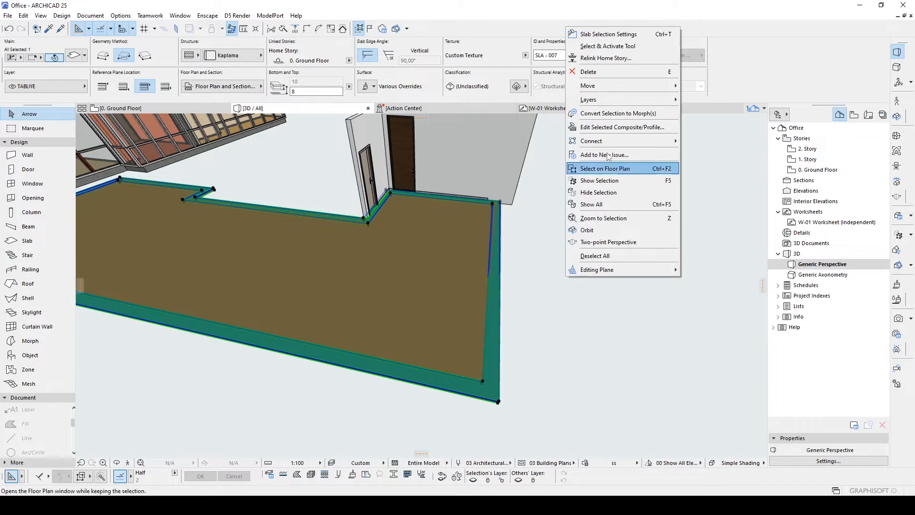
{"action": "mouse_move", "coordinate": [602, 140]}
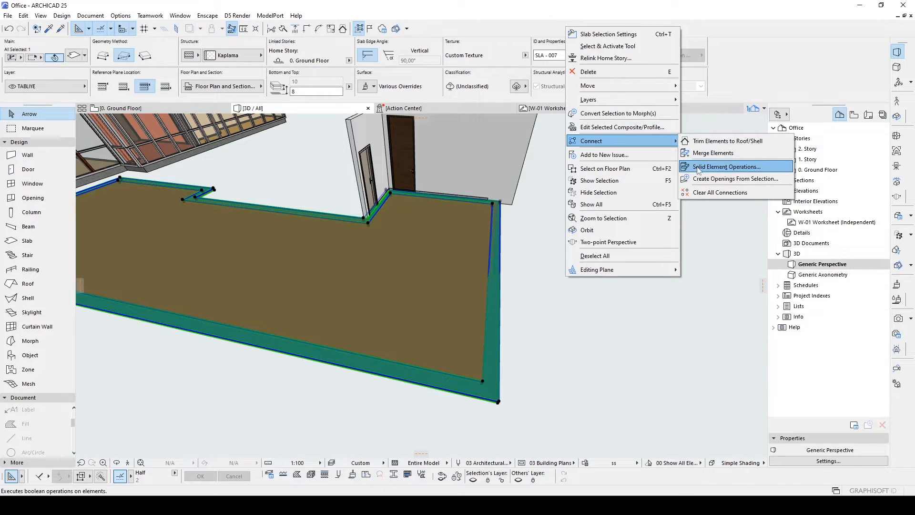
{"action": "left_click", "coordinate": [723, 166]}
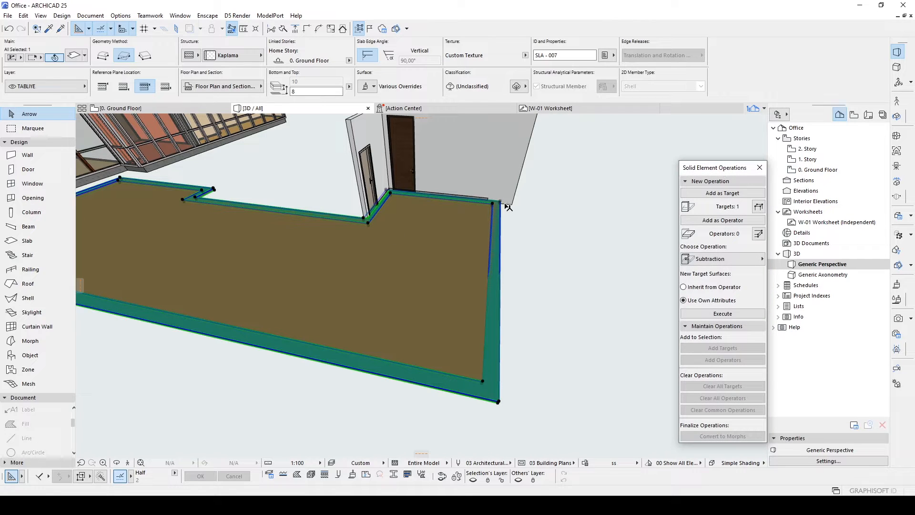
{"action": "left_click", "coordinate": [722, 220]}
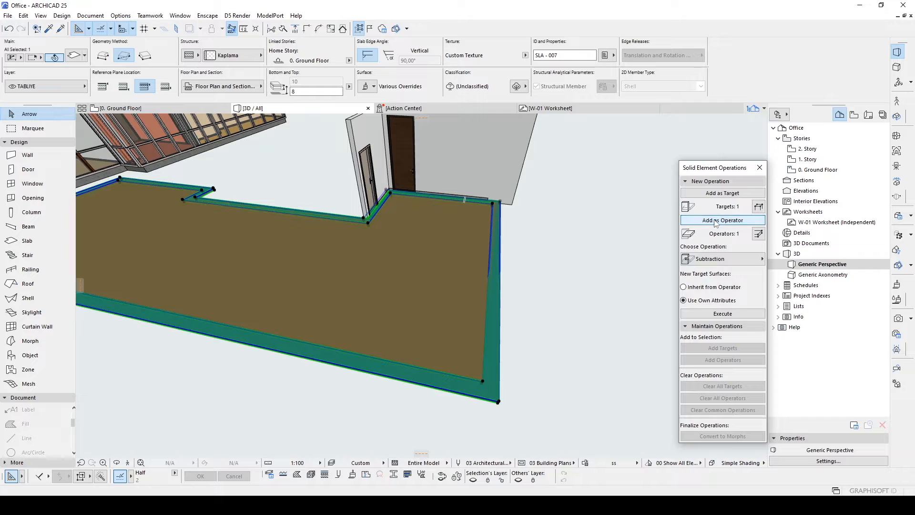
- Set the brown floor slab as the target, execute the Subtraction operation and clear the selection
{"action": "left_click", "coordinate": [387, 244]}
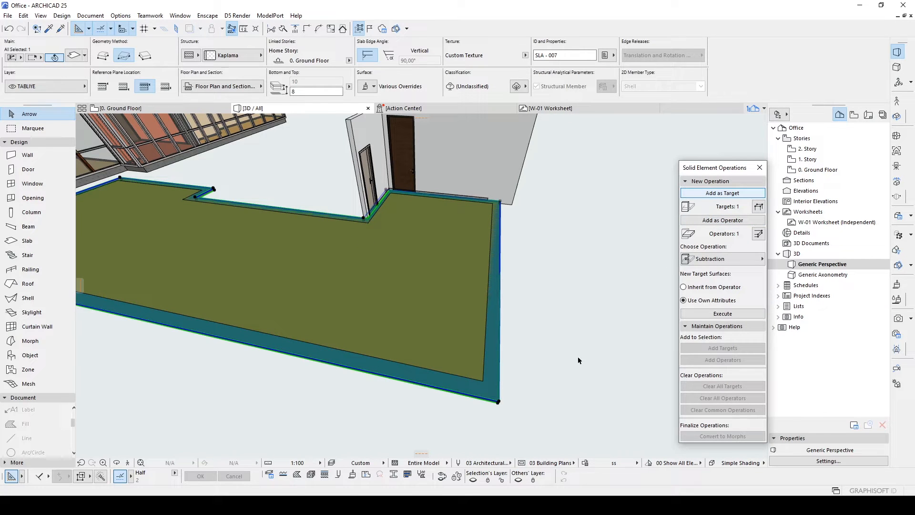
{"action": "left_click", "coordinate": [721, 315]}
{"action": "left_click", "coordinate": [571, 304]}
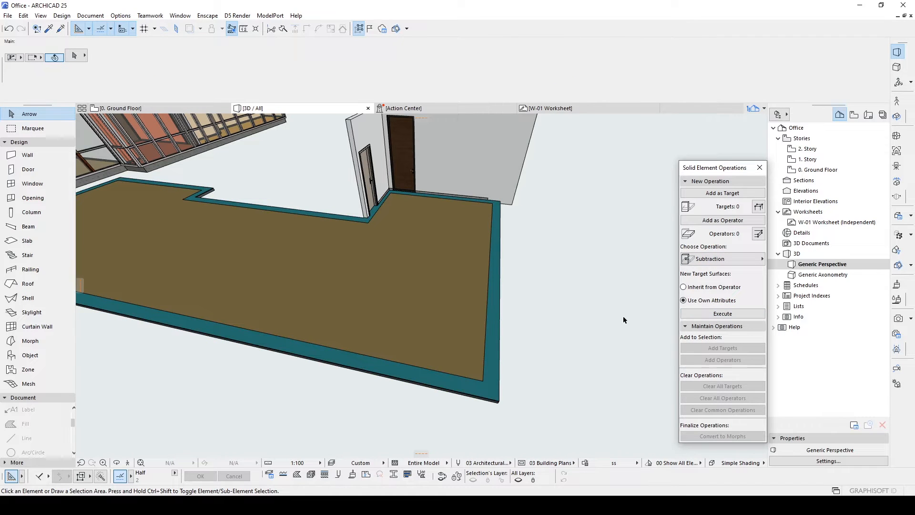
- Bulge the inner edge of the teal border inward into an arc on the side facing away from the glazed building
{"action": "middle_click_drag", "start_coordinate": [626, 319], "coordinate": [273, 227], "text": "shift"}
{"action": "scroll", "coordinate": [343, 296], "scroll_direction": "up", "scroll_amount": 3}
{"action": "middle_click_drag", "start_coordinate": [309, 289], "coordinate": [482, 284], "text": "shift"}
{"action": "left_click", "coordinate": [486, 253]}
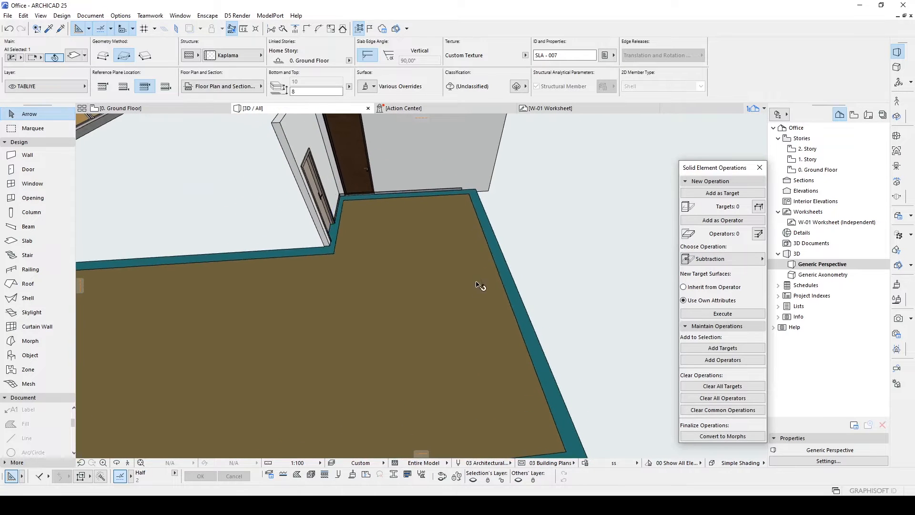
{"action": "left_click", "coordinate": [500, 272]}
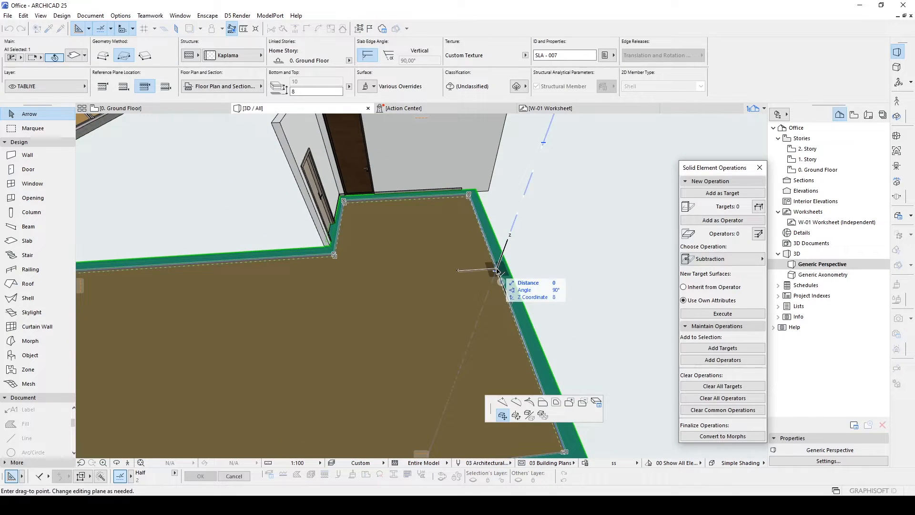
{"action": "left_click", "coordinate": [518, 404]}
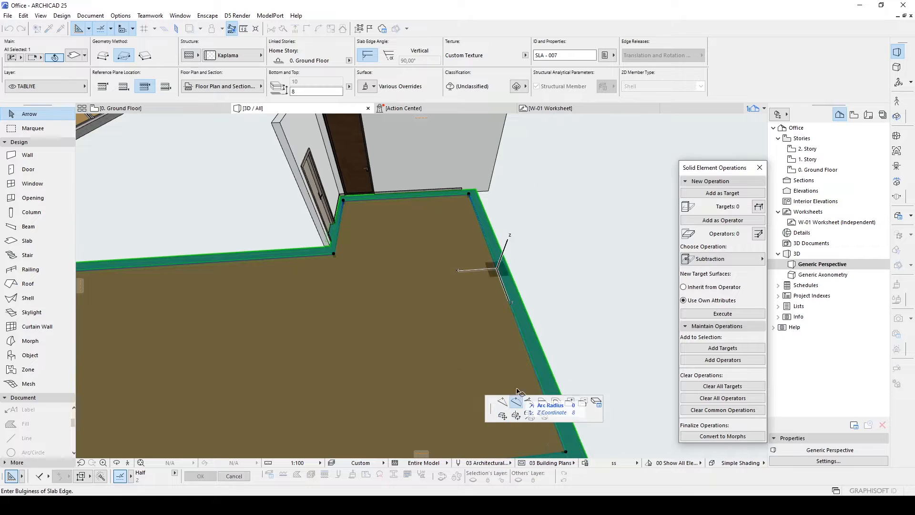
{"action": "left_click", "coordinate": [486, 319]}
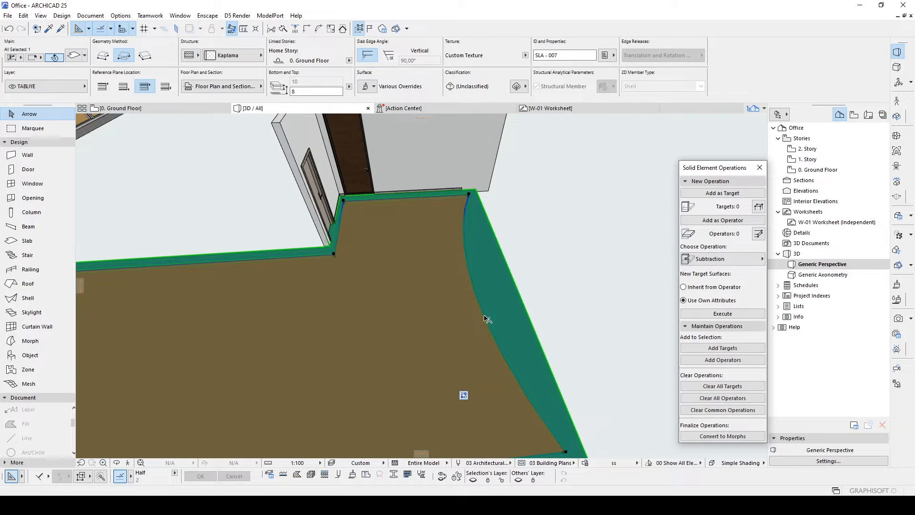
{"action": "left_click", "coordinate": [527, 286]}
- Examine the curved floor border, doors and skirting boards in 3D from several angles
{"action": "middle_click_drag", "start_coordinate": [361, 363], "coordinate": [600, 380], "text": "shift"}
{"action": "middle_click_drag", "start_coordinate": [476, 370], "coordinate": [303, 307], "text": "shift"}
{"action": "middle_click_drag", "start_coordinate": [279, 289], "coordinate": [426, 339], "text": "shift"}
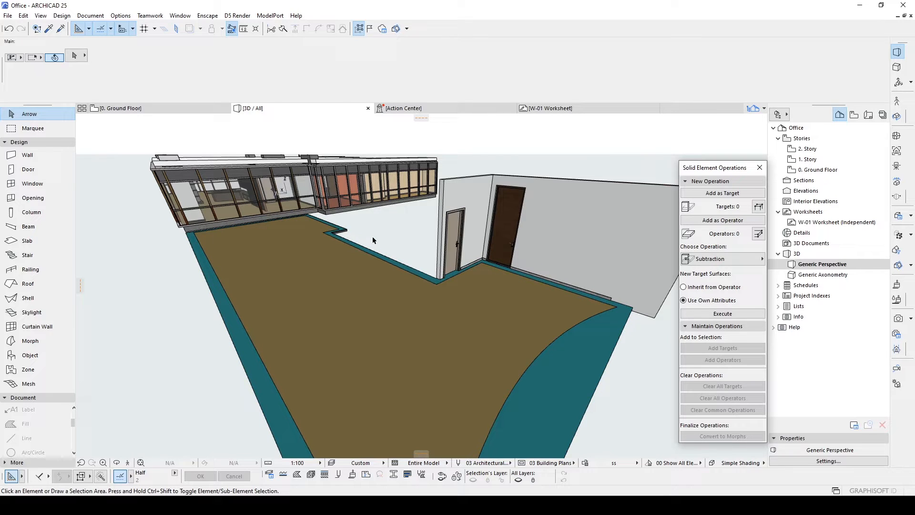
{"action": "left_click_drag", "start_coordinate": [594, 192], "coordinate": [522, 270]}
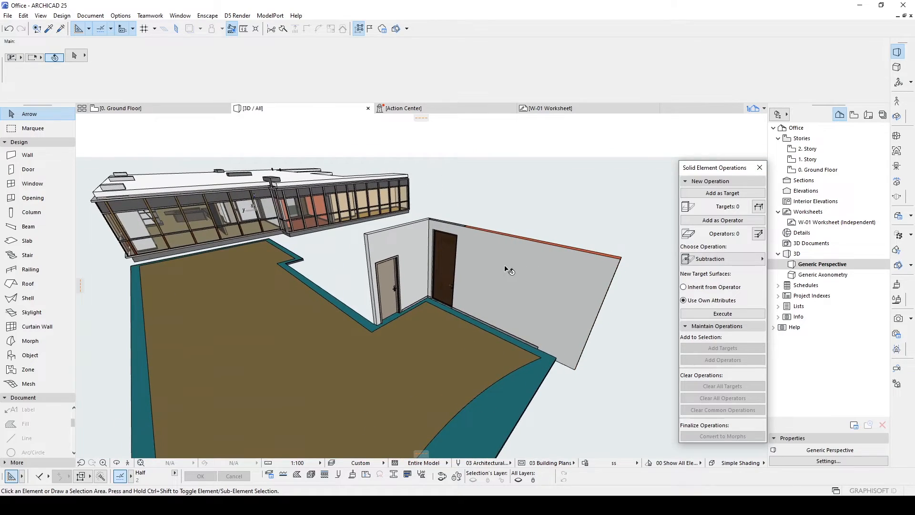
{"action": "key", "text": "shift+F3"}
{"action": "key", "text": "Up"}
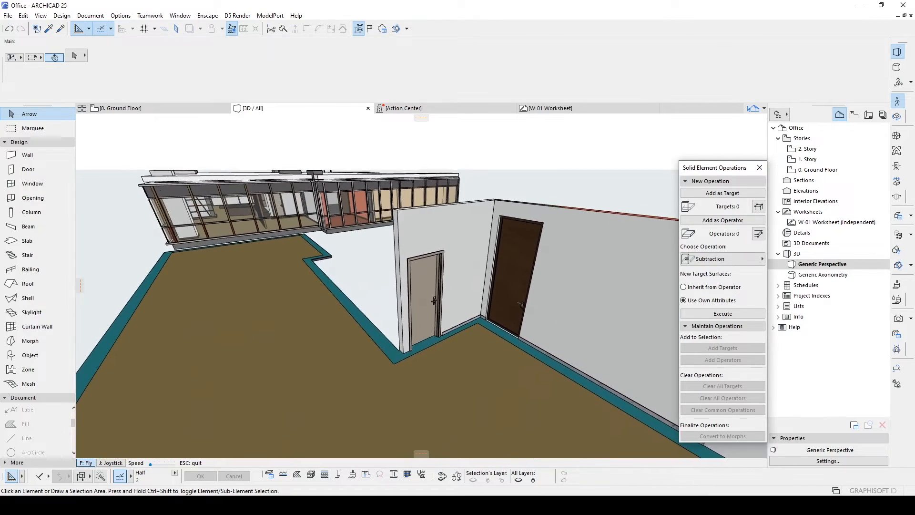
{"action": "key", "text": "Escape"}
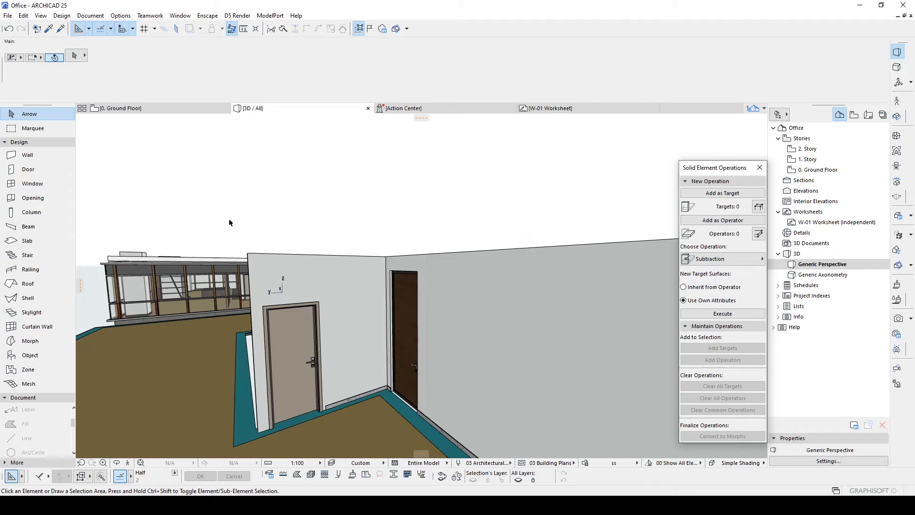
{"action": "left_click_drag", "start_coordinate": [710, 170], "coordinate": [710, 134]}
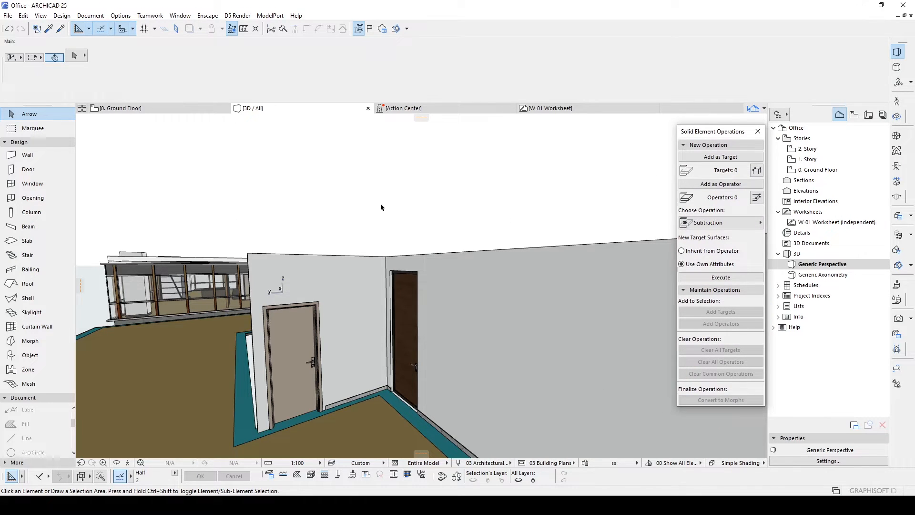
{"action": "scroll", "coordinate": [380, 207], "scroll_direction": "down", "scroll_amount": 3}
{"action": "middle_click_drag", "start_coordinate": [376, 216], "coordinate": [357, 290], "text": "shift"}
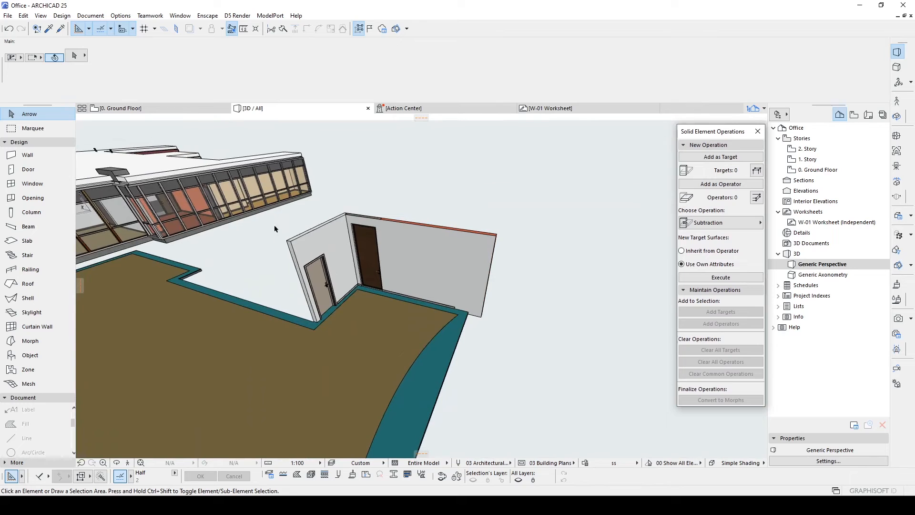
{"action": "middle_click_drag", "start_coordinate": [274, 228], "coordinate": [380, 234], "text": "shift"}
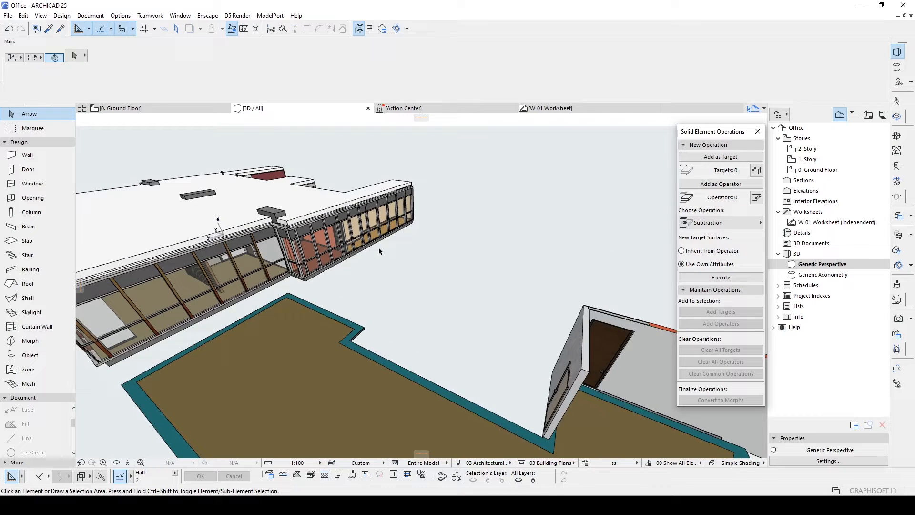
- Create a complex profile named New Profile in the Profile Manager and open it for editing
{"action": "left_click", "coordinate": [125, 17]}
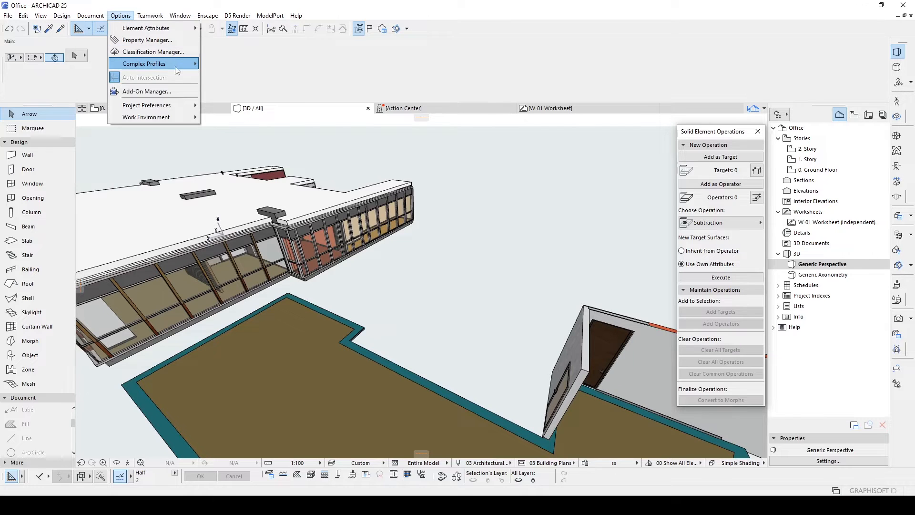
{"action": "mouse_move", "coordinate": [136, 67]}
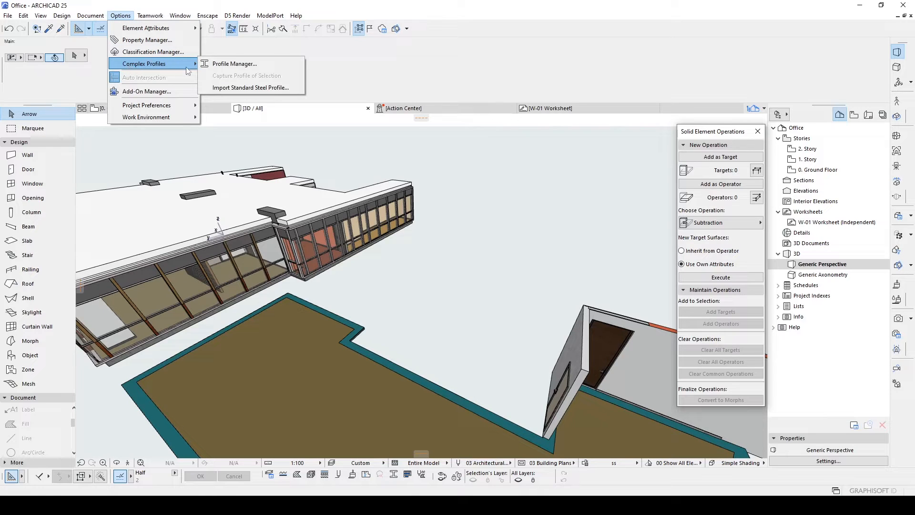
{"action": "left_click", "coordinate": [225, 66]}
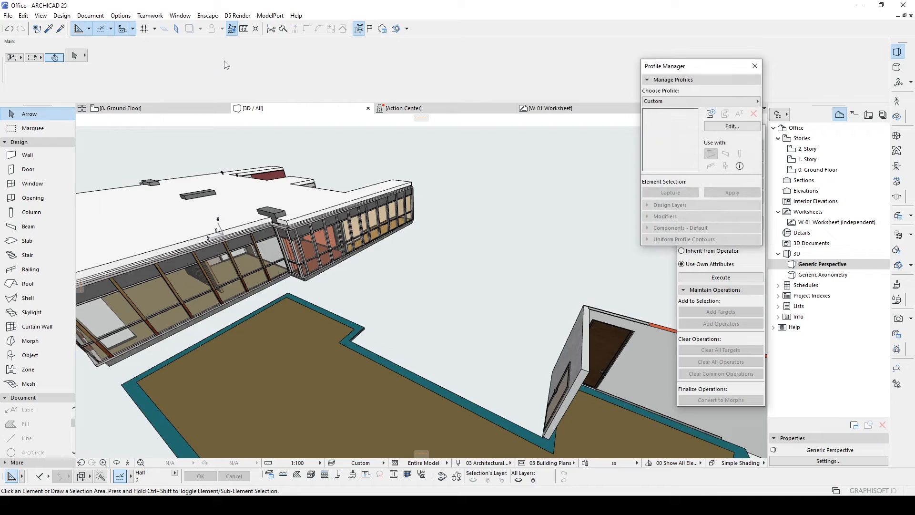
{"action": "left_click_drag", "start_coordinate": [702, 70], "coordinate": [618, 130]}
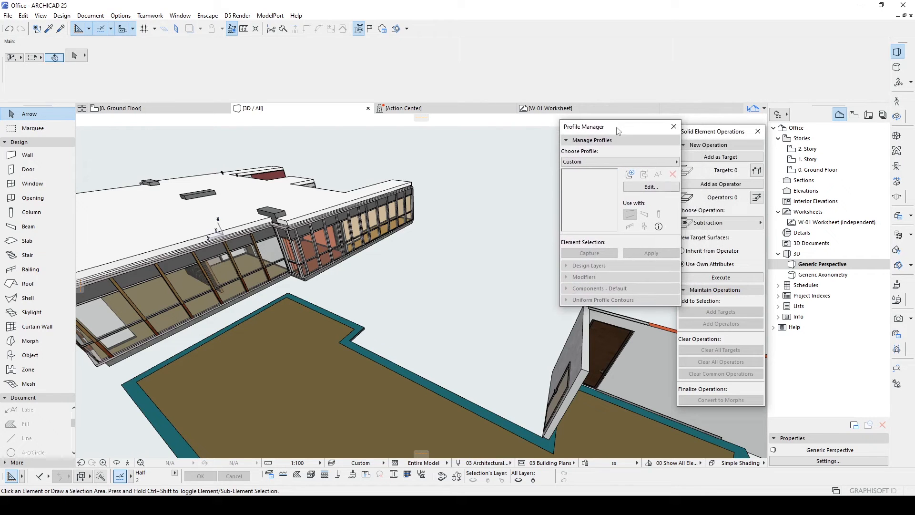
{"action": "left_click", "coordinate": [629, 177]}
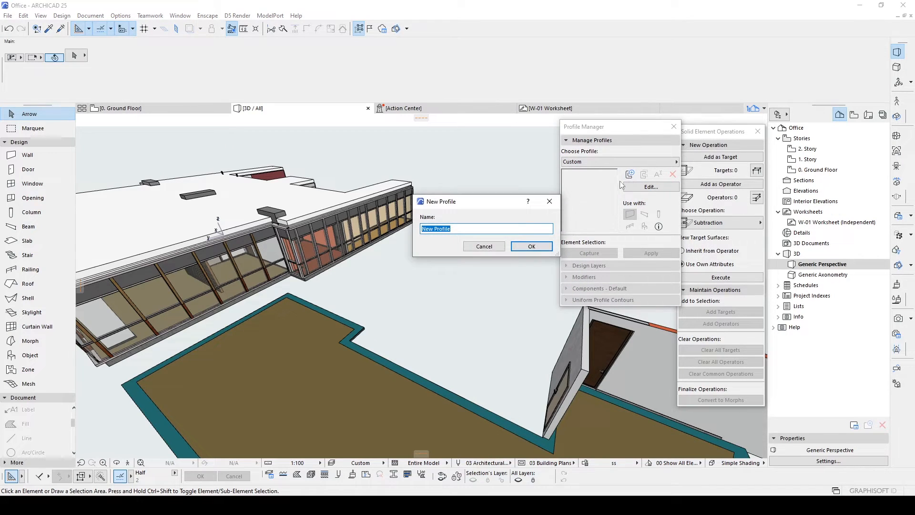
{"action": "left_click_drag", "start_coordinate": [469, 204], "coordinate": [459, 207]}
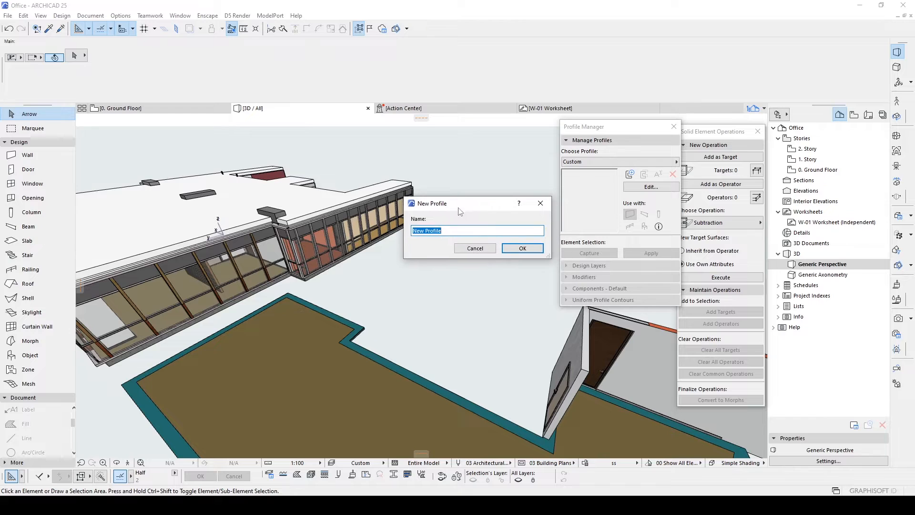
{"action": "left_click", "coordinate": [509, 248]}
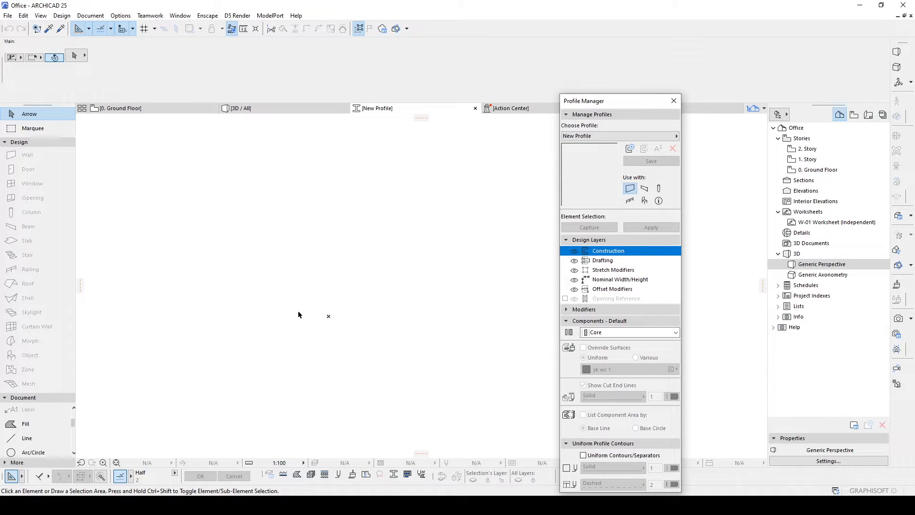
- Start a polygonal fill at the profile origin, outlining a vertical back edge about 36 high, a top edge about 30 wide and a short drop
{"action": "left_click", "coordinate": [25, 423]}
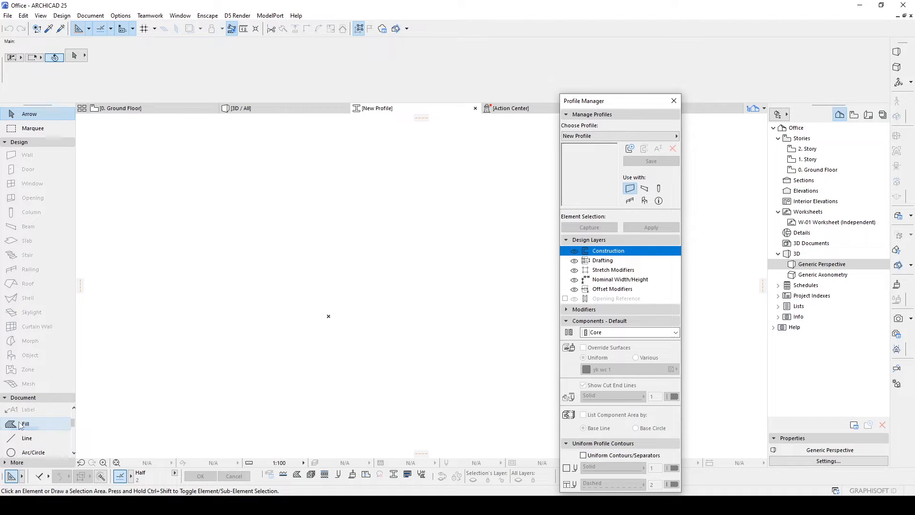
{"action": "left_click", "coordinate": [329, 315]}
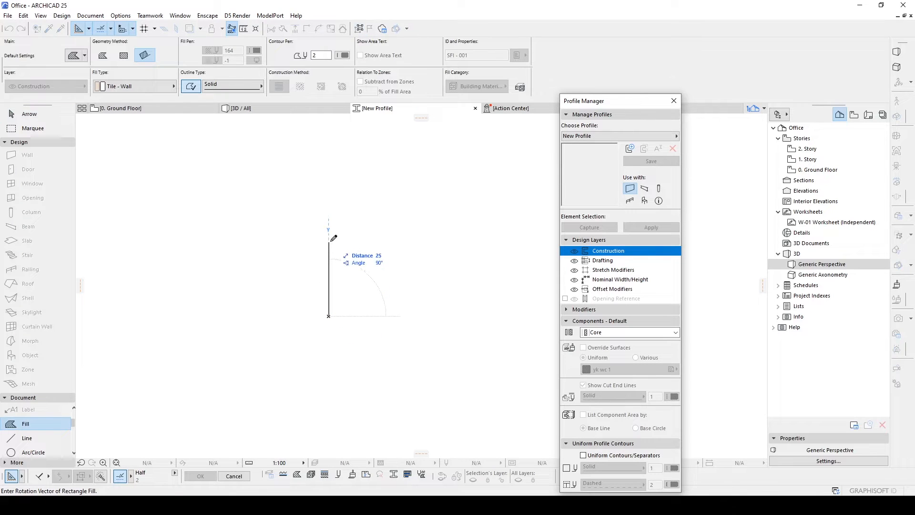
{"action": "left_click", "coordinate": [329, 233]}
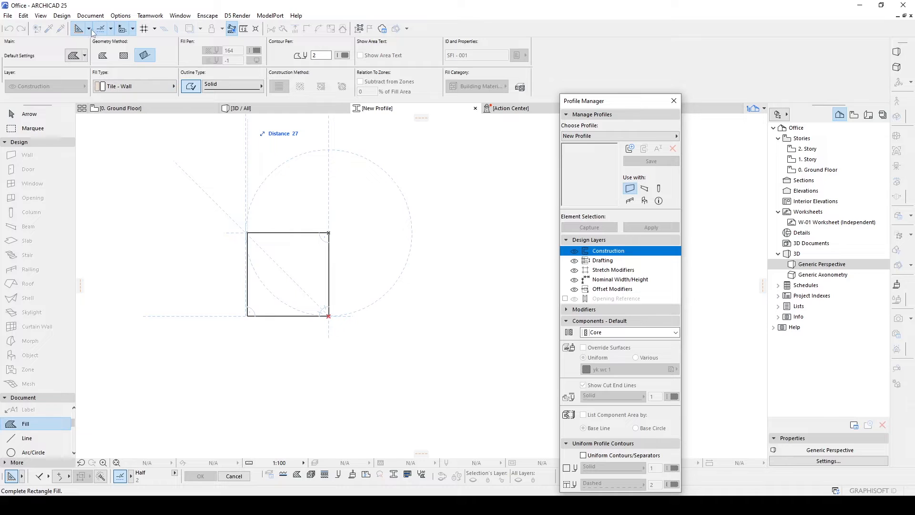
{"action": "left_click", "coordinate": [103, 55]}
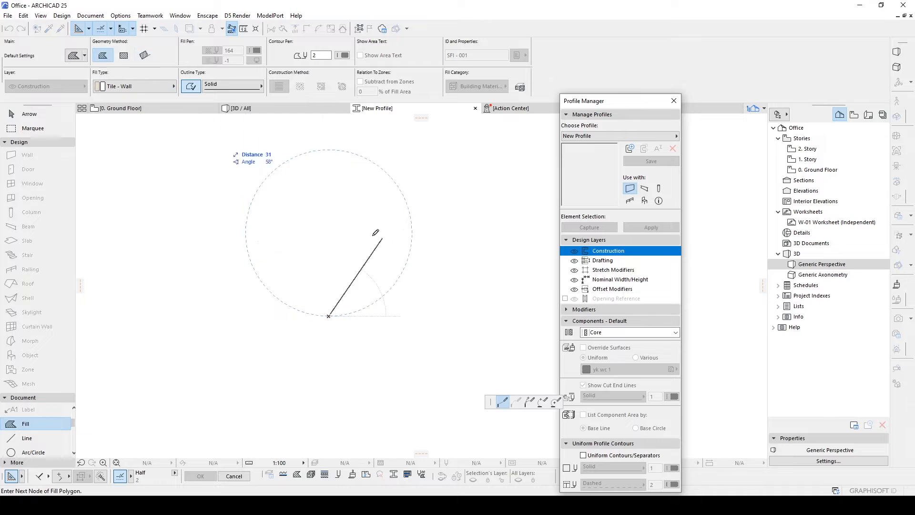
{"action": "left_click", "coordinate": [328, 208]}
{"action": "left_click", "coordinate": [418, 209]}
{"action": "left_click", "coordinate": [417, 223]}
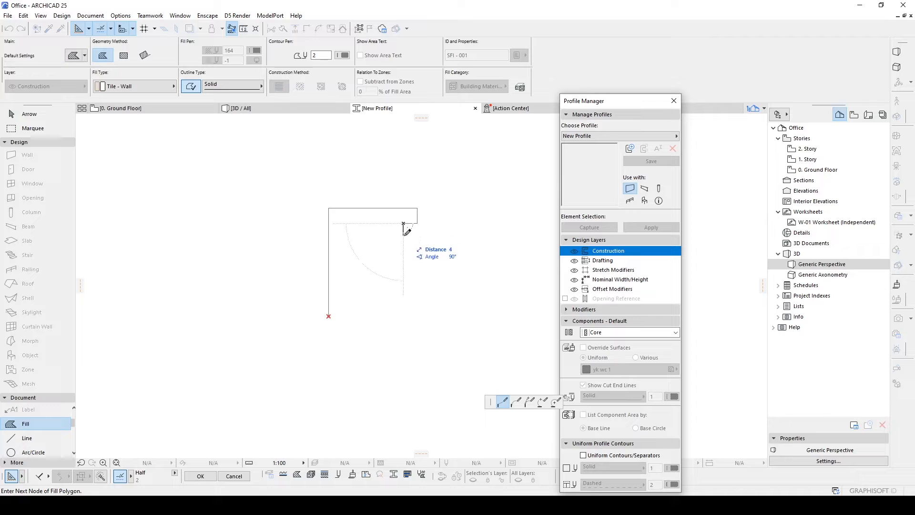
- Continue the fill outline with two steps inward, a diagonal edge and two smaller steps, closing it at the profile origin
{"action": "left_click", "coordinate": [404, 223]}
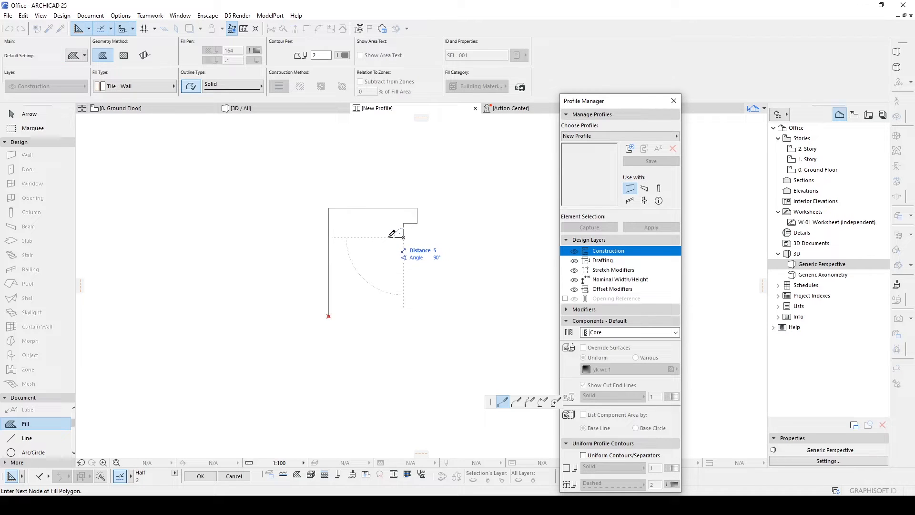
{"action": "left_click", "coordinate": [388, 248]}
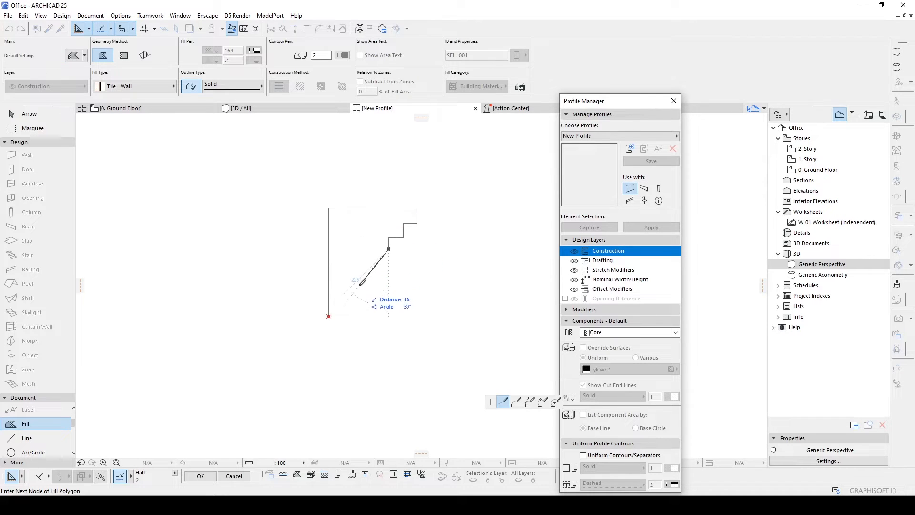
{"action": "left_click", "coordinate": [353, 284]}
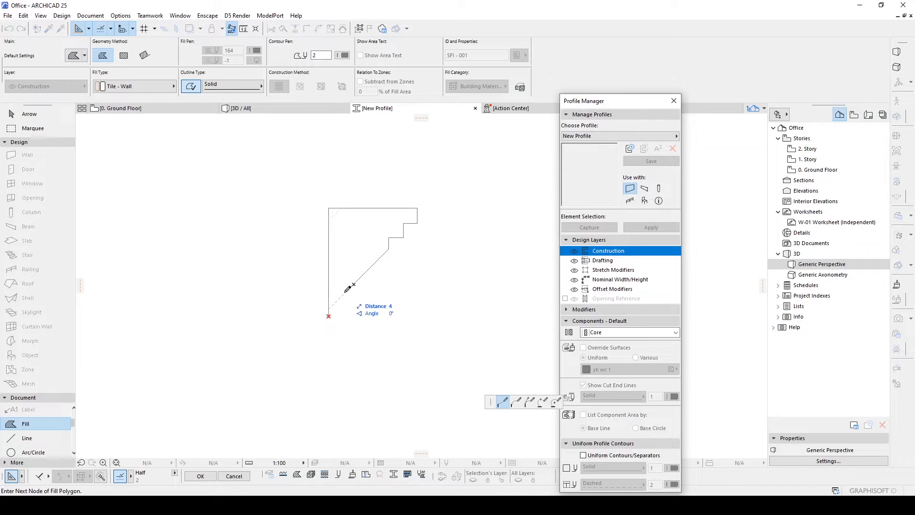
{"action": "left_click", "coordinate": [344, 284]}
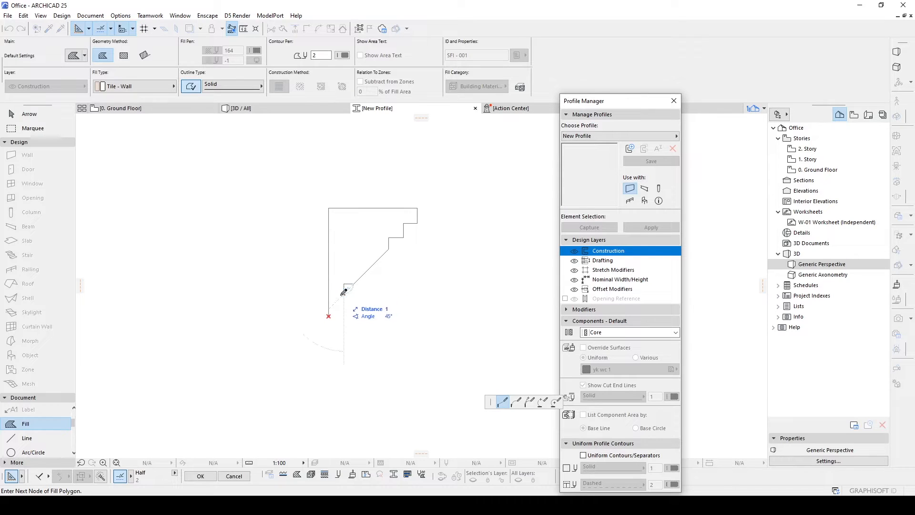
{"action": "left_click", "coordinate": [343, 294]}
{"action": "left_click", "coordinate": [334, 294]}
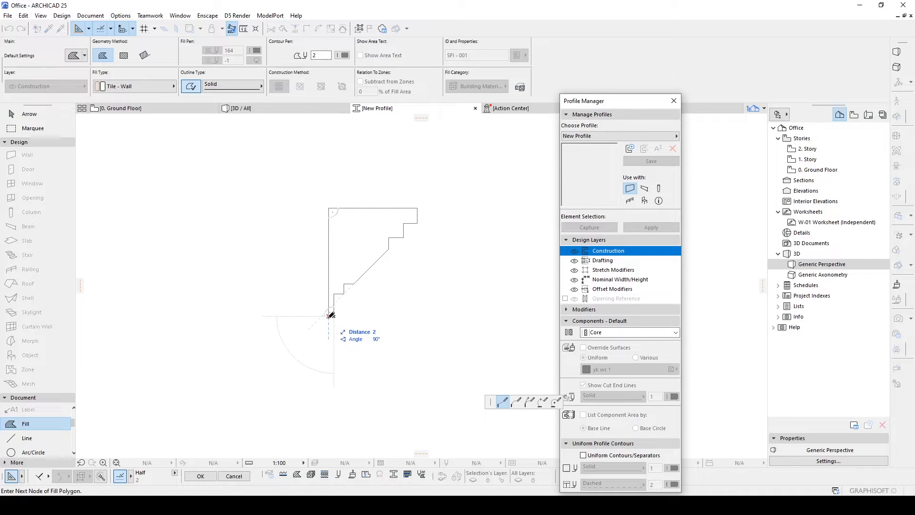
{"action": "double_click", "coordinate": [329, 315]}
{"action": "key", "text": "Escape"}
- Curve the diagonal edge of the profile fill inward into a concave arc
{"action": "scroll", "coordinate": [376, 265], "scroll_direction": "up", "scroll_amount": 3}
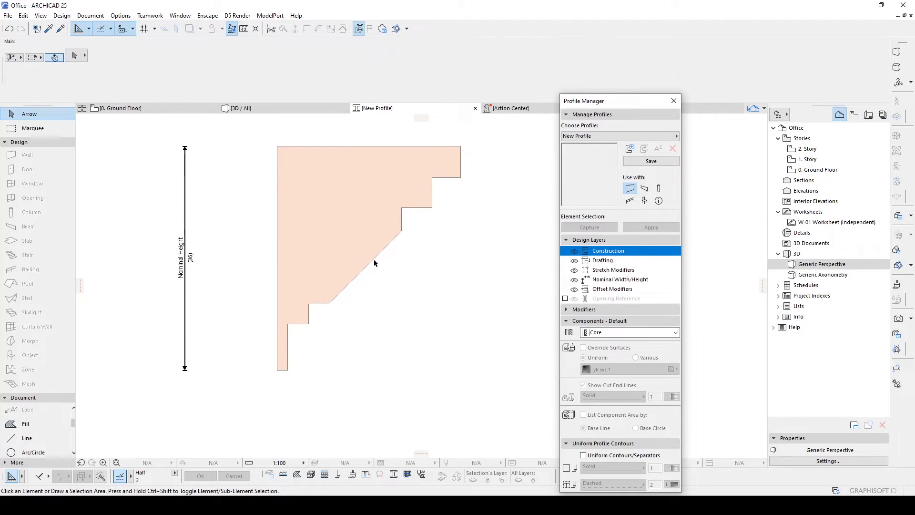
{"action": "left_click", "coordinate": [374, 259]}
{"action": "left_click", "coordinate": [387, 247]}
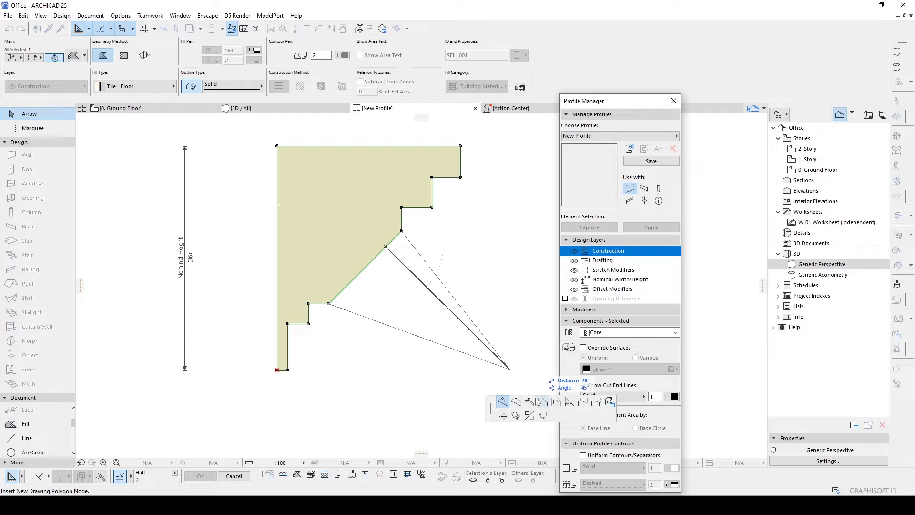
{"action": "left_click", "coordinate": [516, 402]}
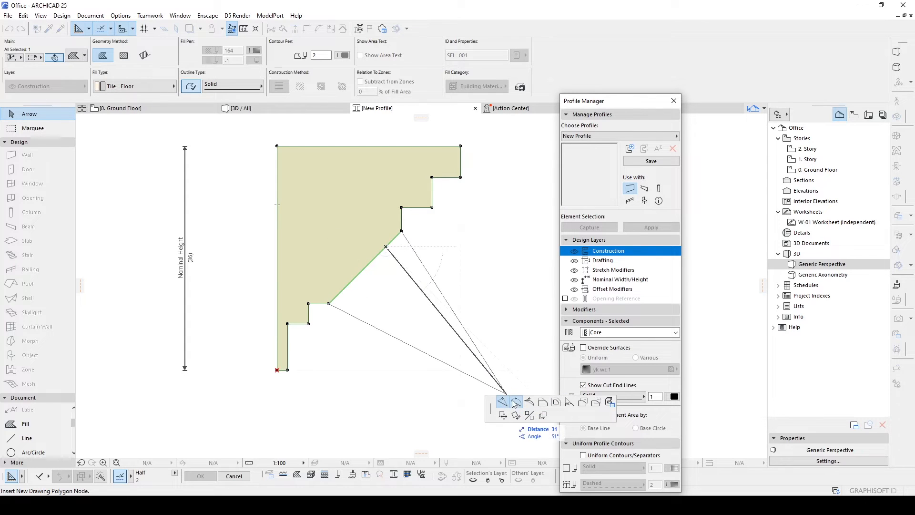
{"action": "left_click", "coordinate": [356, 241]}
{"action": "left_click", "coordinate": [424, 267]}
- Save the moulding profile and make it available for beams as well as walls
{"action": "scroll", "coordinate": [425, 262], "scroll_direction": "down", "scroll_amount": 3}
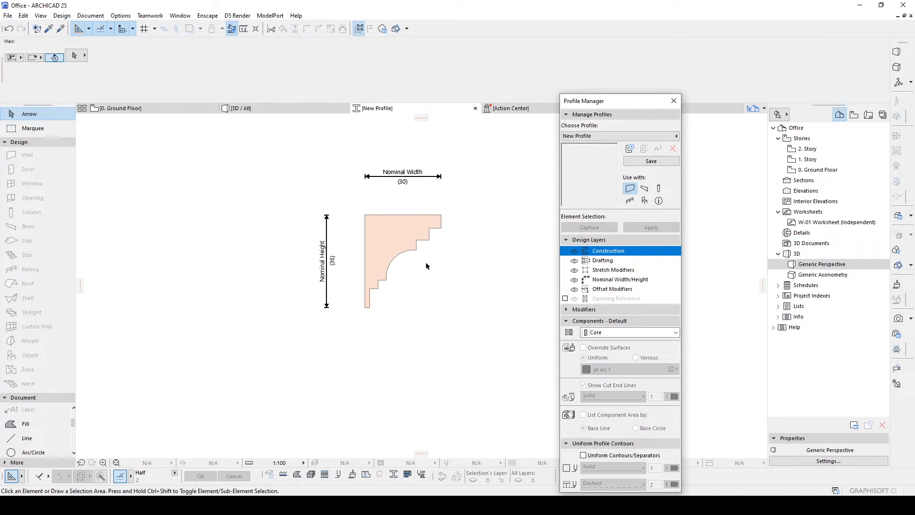
{"action": "left_click", "coordinate": [656, 162]}
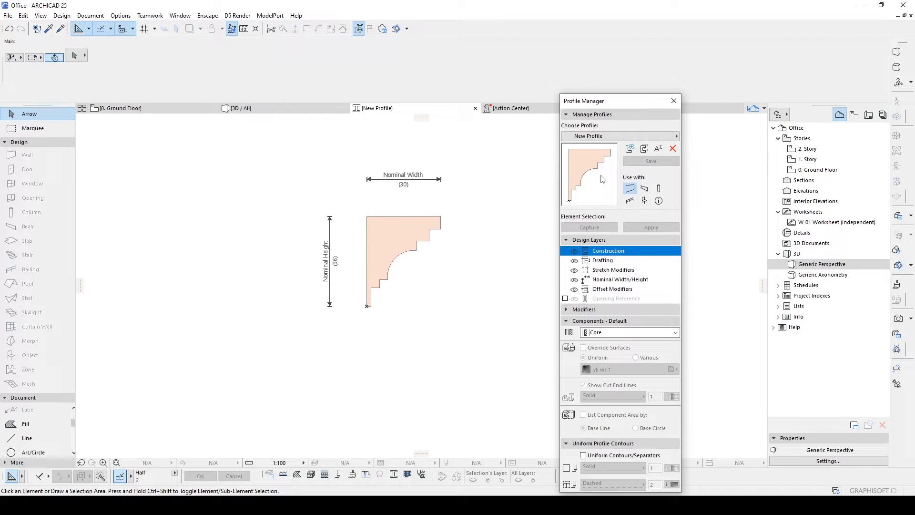
{"action": "left_click", "coordinate": [645, 189]}
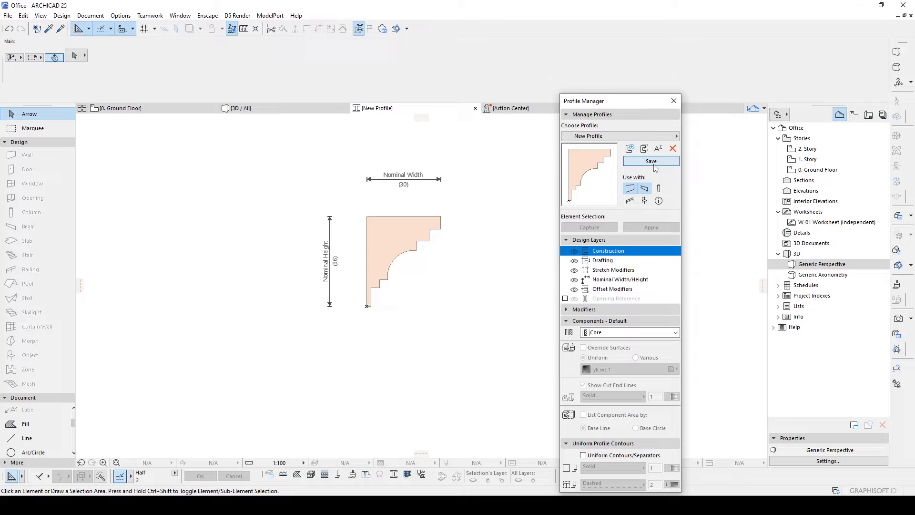
- Return to the 3D view and set up the Beam tool with the complex profile New Profile
{"action": "left_click", "coordinate": [262, 112]}
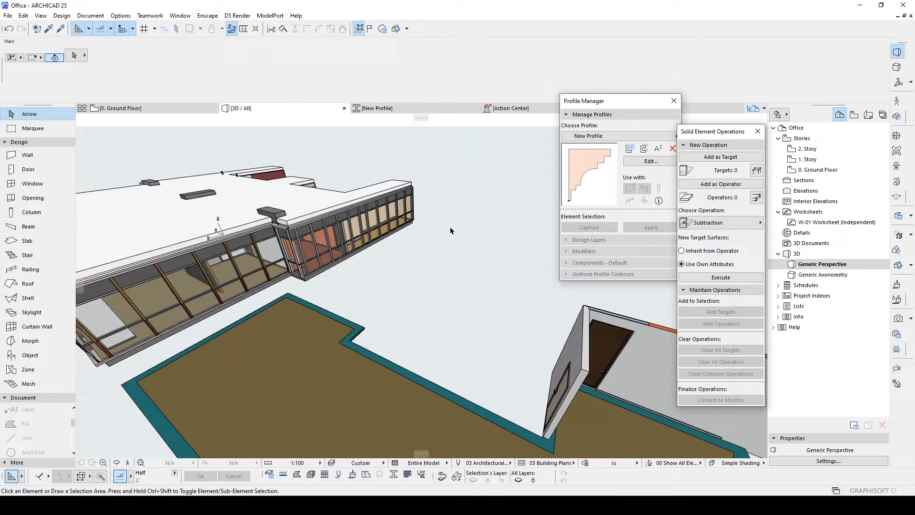
{"action": "left_click", "coordinate": [35, 226]}
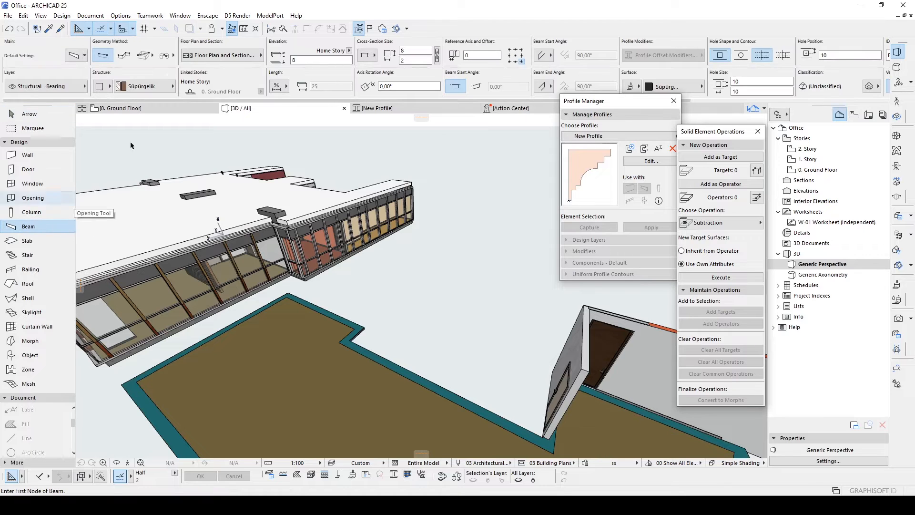
{"action": "left_click", "coordinate": [105, 89]}
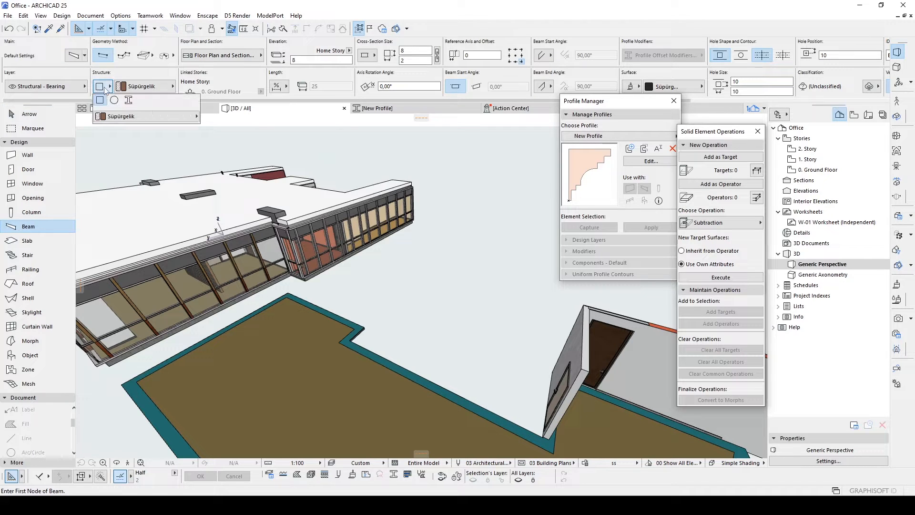
{"action": "left_click", "coordinate": [128, 100]}
{"action": "mouse_move", "coordinate": [128, 116]}
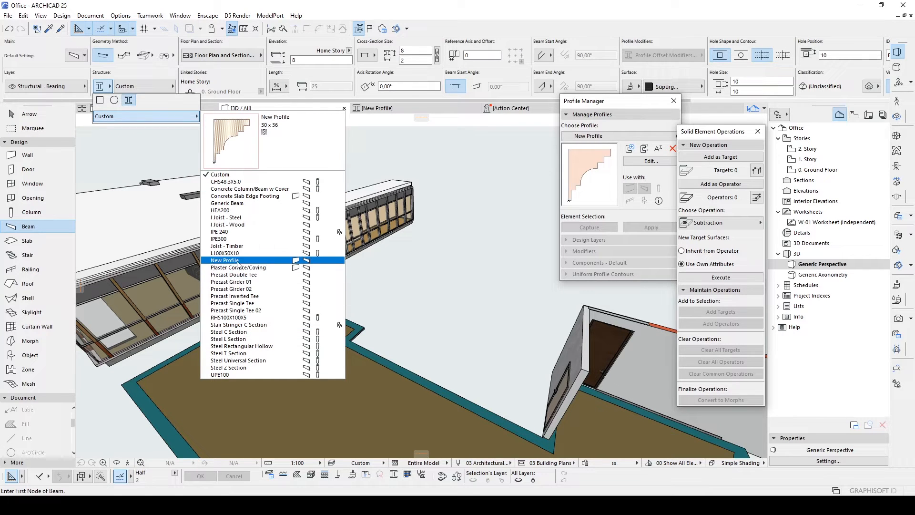
{"action": "left_click", "coordinate": [207, 263]}
- Try to place single straight beams with the moulding profile along the upper edges of the two office walls
{"action": "left_click", "coordinate": [502, 337]}
{"action": "middle_click_drag", "start_coordinate": [381, 307], "coordinate": [468, 337]}
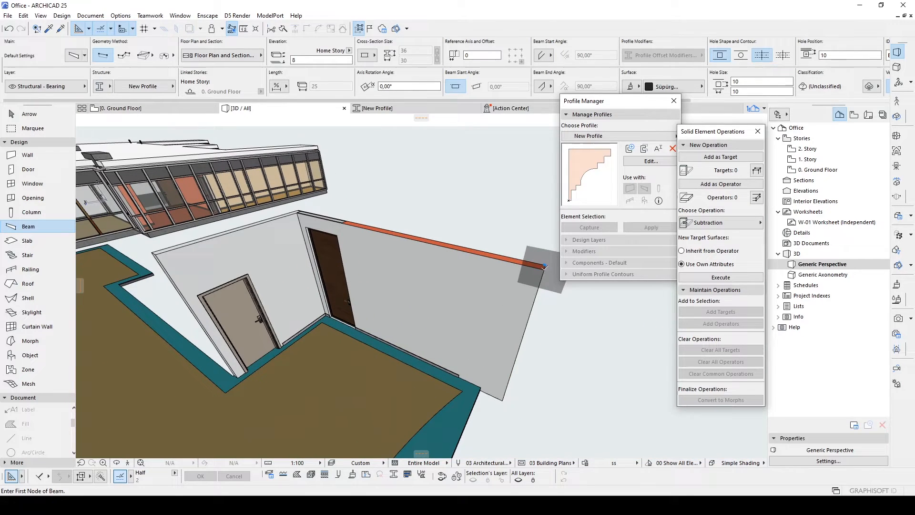
{"action": "left_click", "coordinate": [546, 269]}
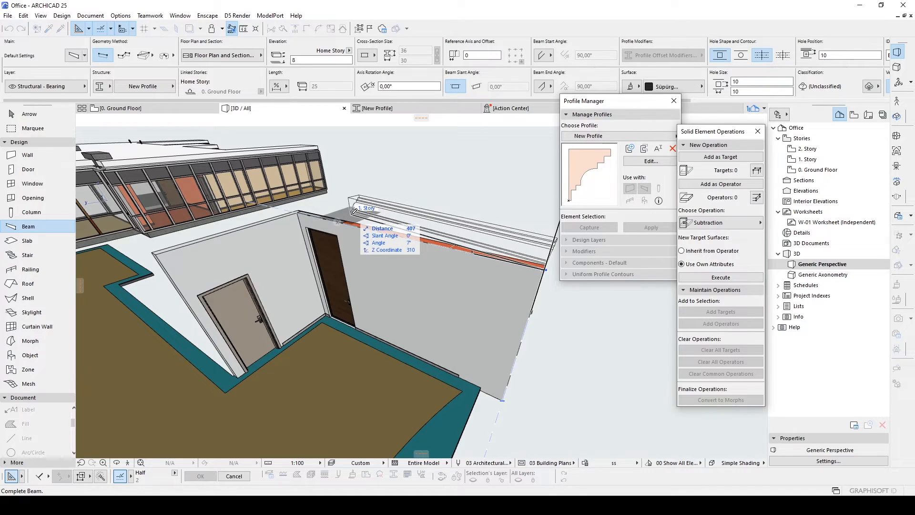
{"action": "left_click", "coordinate": [197, 225]}
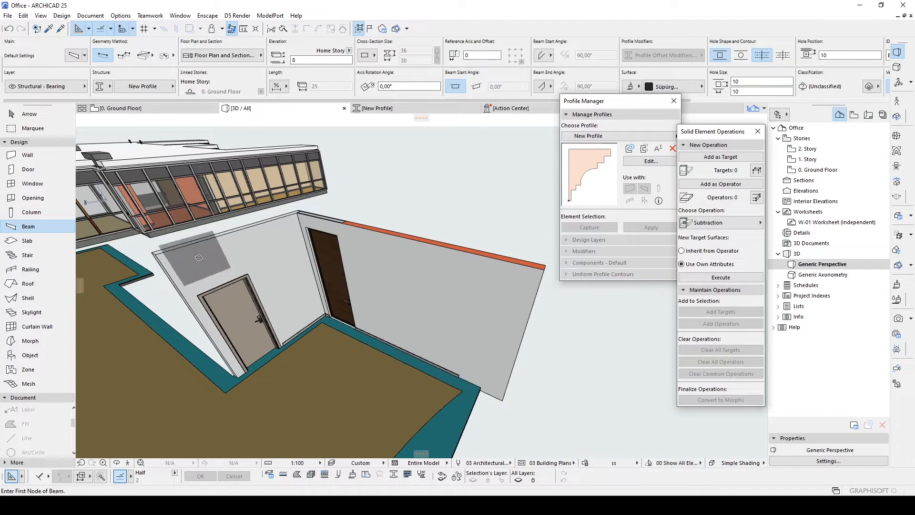
{"action": "left_click", "coordinate": [153, 253]}
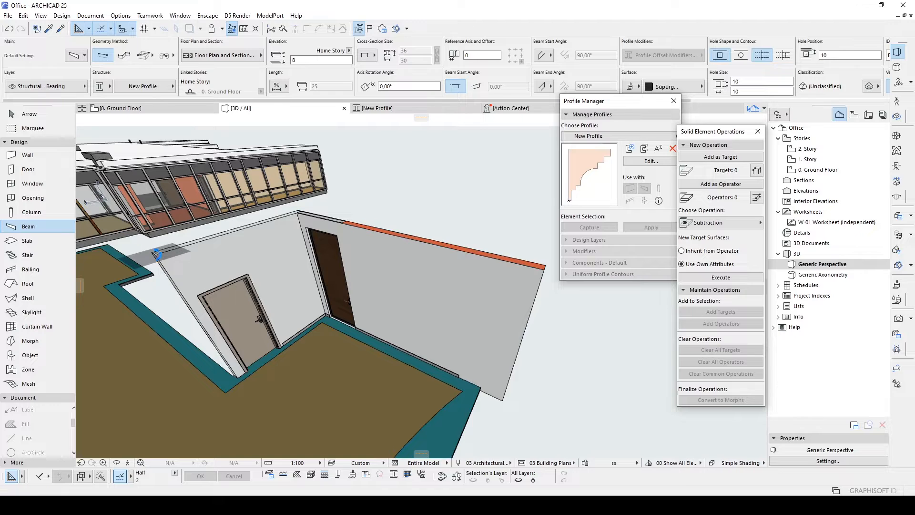
{"action": "left_click", "coordinate": [301, 211]}
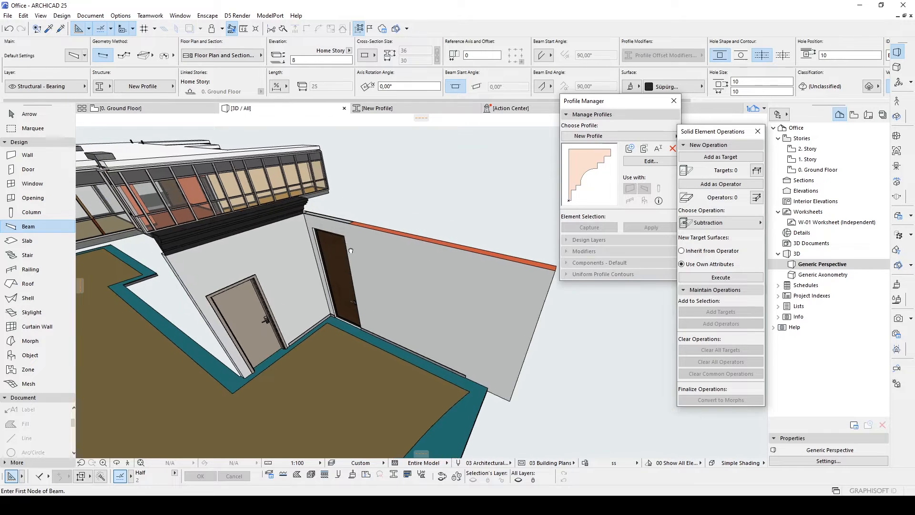
- Place chained beams with the moulding profile along the upper edges of both office walls
{"action": "left_click", "coordinate": [123, 55]}
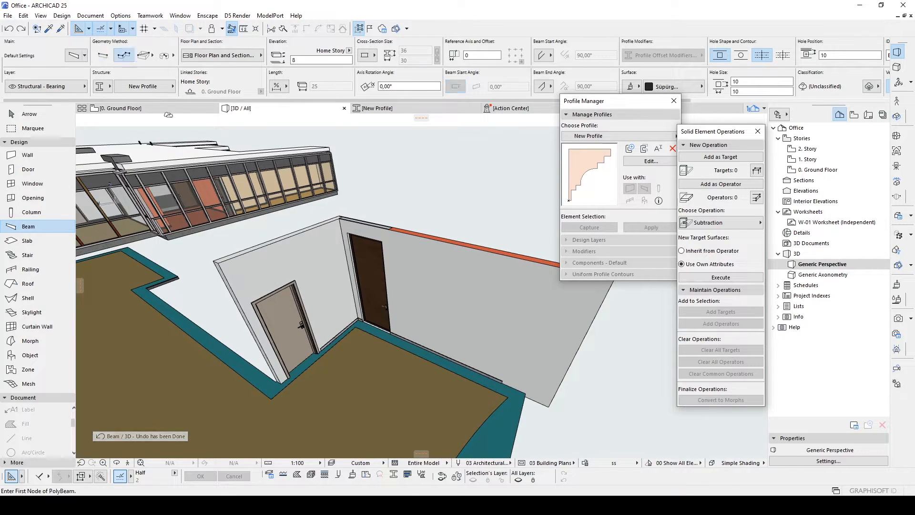
{"action": "left_click", "coordinate": [216, 262]}
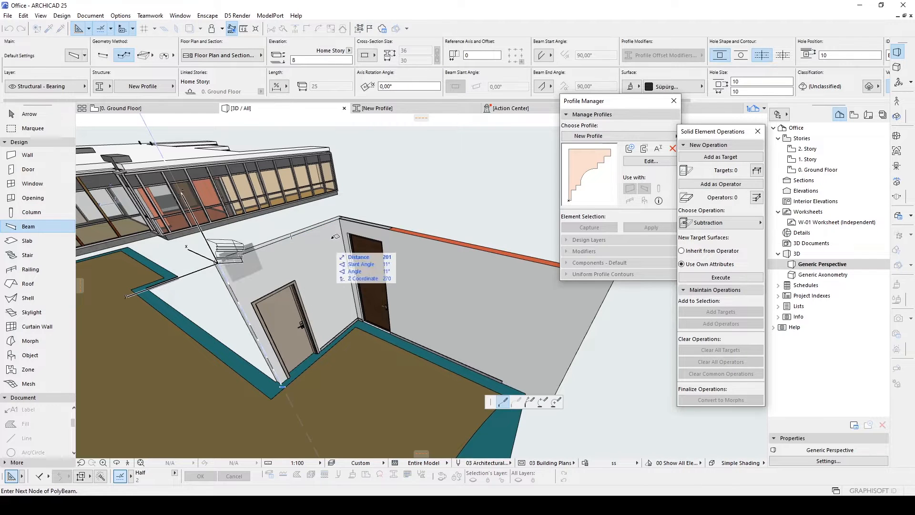
{"action": "left_click", "coordinate": [342, 221]}
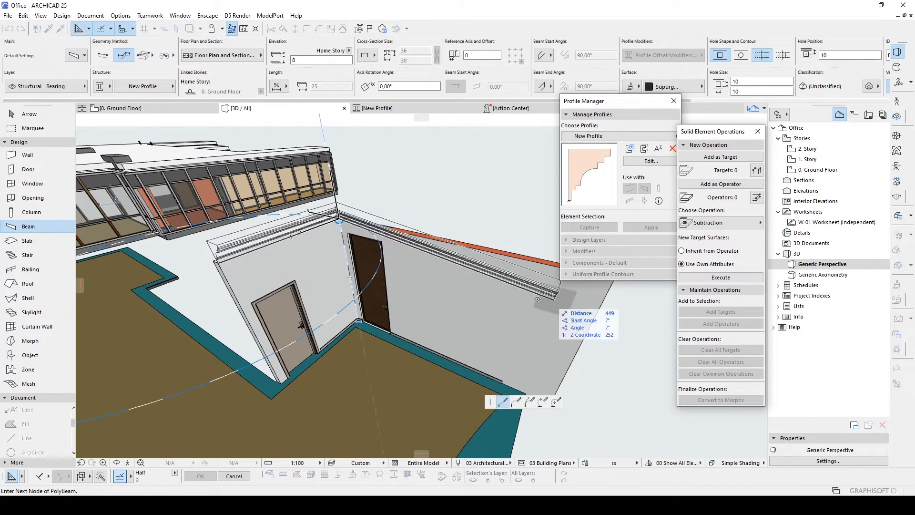
{"action": "middle_click_drag", "start_coordinate": [552, 299], "coordinate": [481, 295]}
{"action": "double_click", "coordinate": [532, 270]}
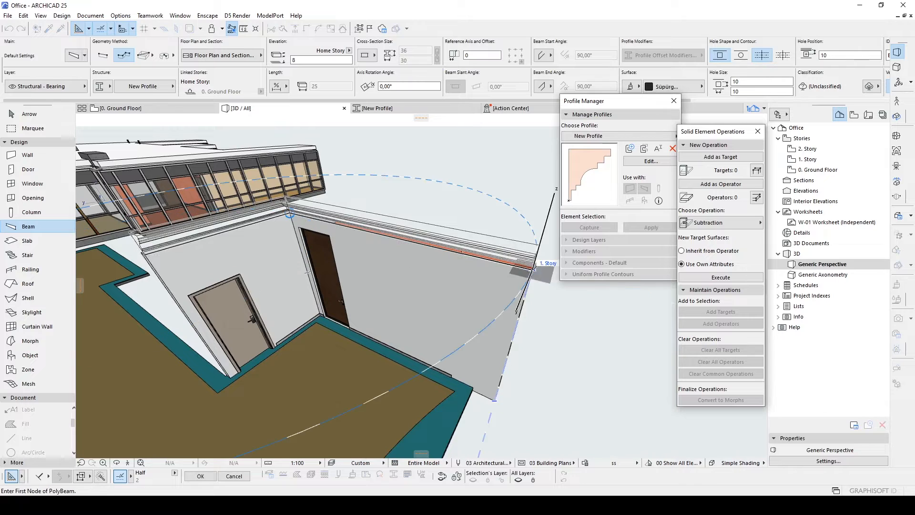
{"action": "key", "text": "Escape"}
- Select both moulding beams and set their surface to Paint - Titanium White
{"action": "left_click_drag", "start_coordinate": [516, 285], "coordinate": [446, 239]}
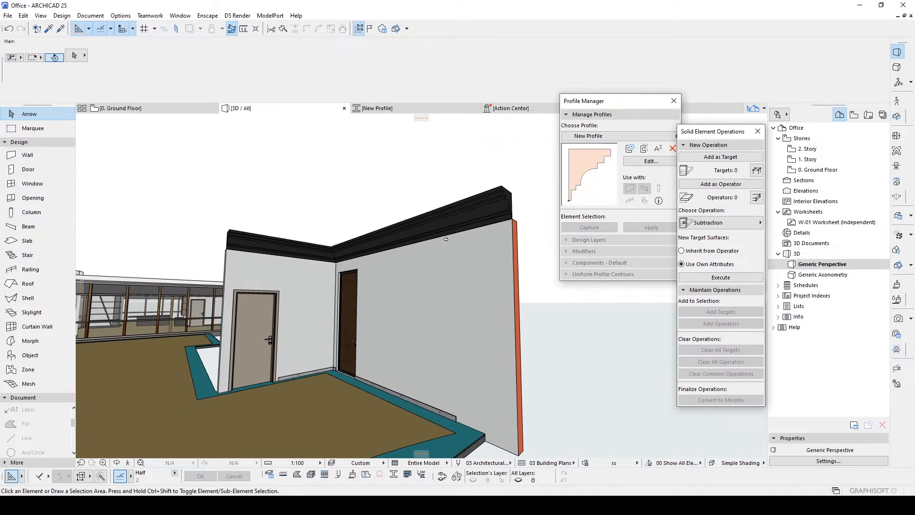
{"action": "left_click", "coordinate": [379, 224]}
{"action": "left_click", "coordinate": [289, 243], "text": "shift"}
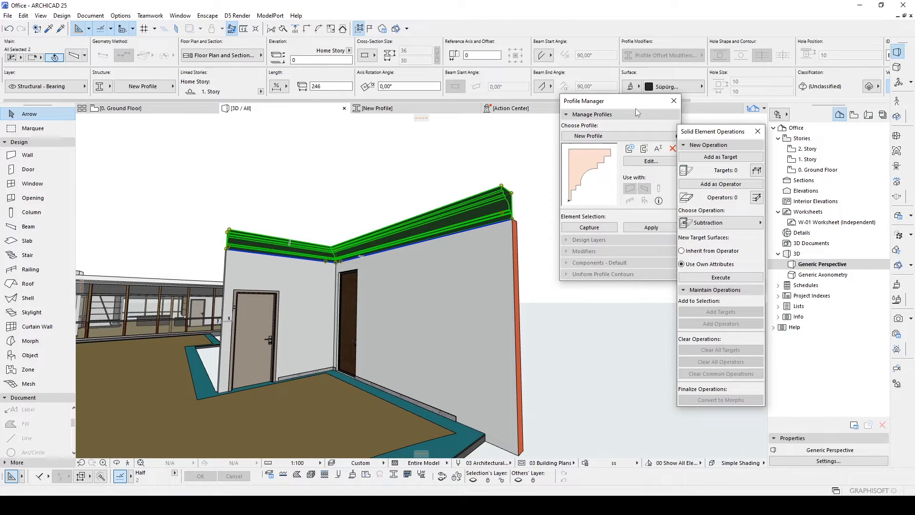
{"action": "left_click", "coordinate": [667, 86]}
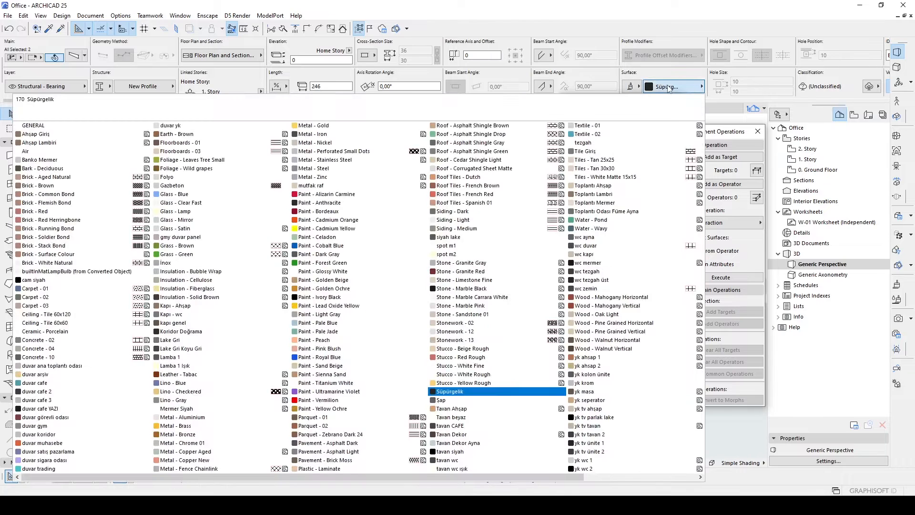
{"action": "left_click", "coordinate": [324, 383]}
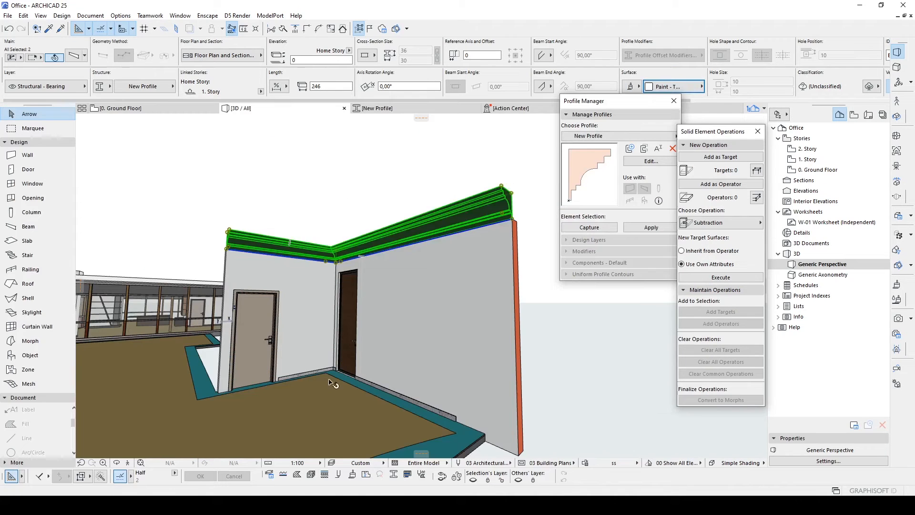
{"action": "left_click", "coordinate": [579, 372]}
- Override the top surface of the brown inner floor slab with Tiles - Tan 30x30 and close the Profile Manager
{"action": "middle_click_drag", "start_coordinate": [287, 311], "coordinate": [347, 281], "text": "shift"}
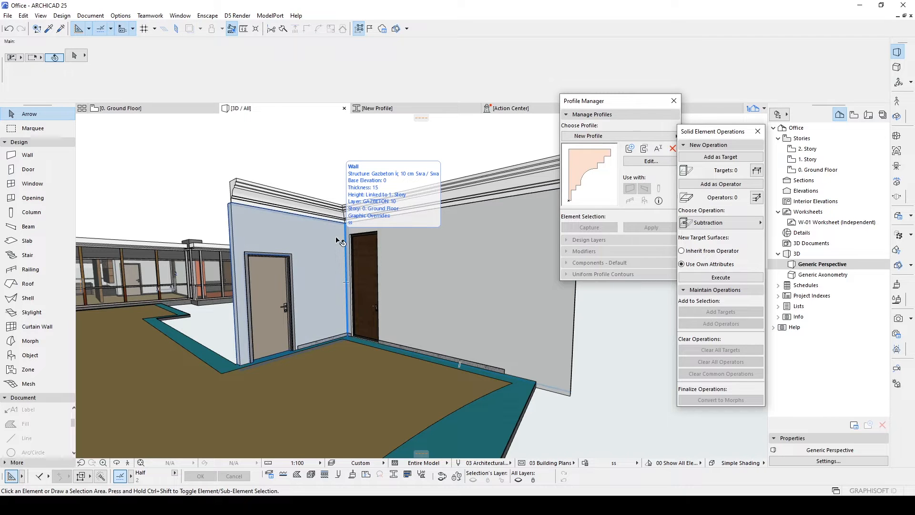
{"action": "middle_click_drag", "start_coordinate": [316, 245], "coordinate": [393, 310], "text": "shift"}
{"action": "left_click", "coordinate": [316, 341]}
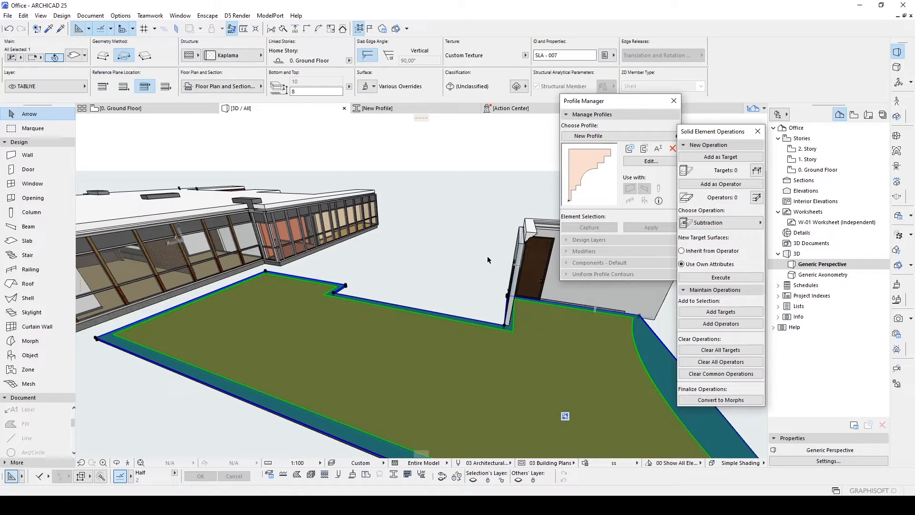
{"action": "left_click", "coordinate": [672, 101]}
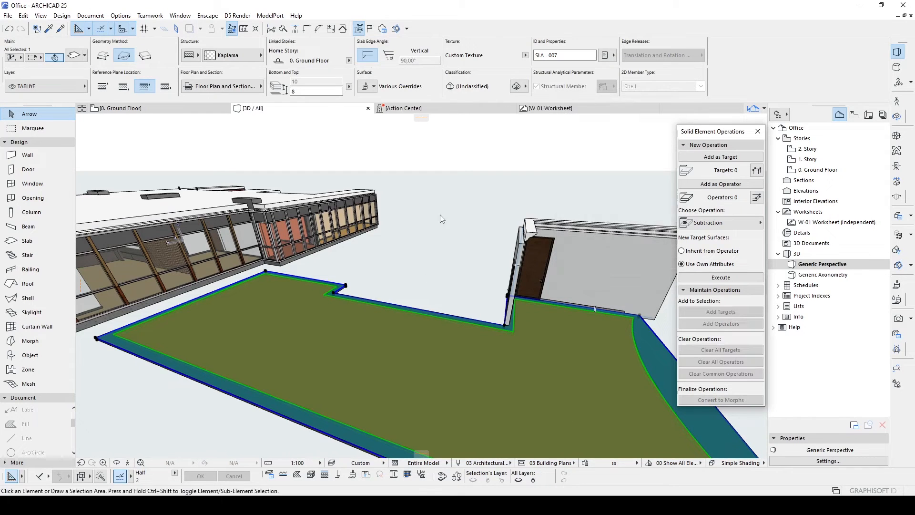
{"action": "left_click", "coordinate": [370, 87]}
{"action": "left_click", "coordinate": [400, 111]}
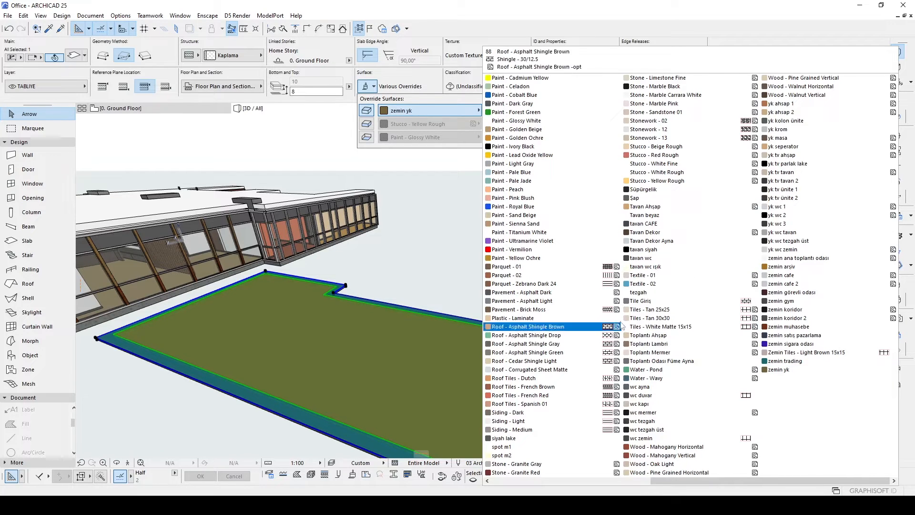
{"action": "left_click", "coordinate": [638, 322]}
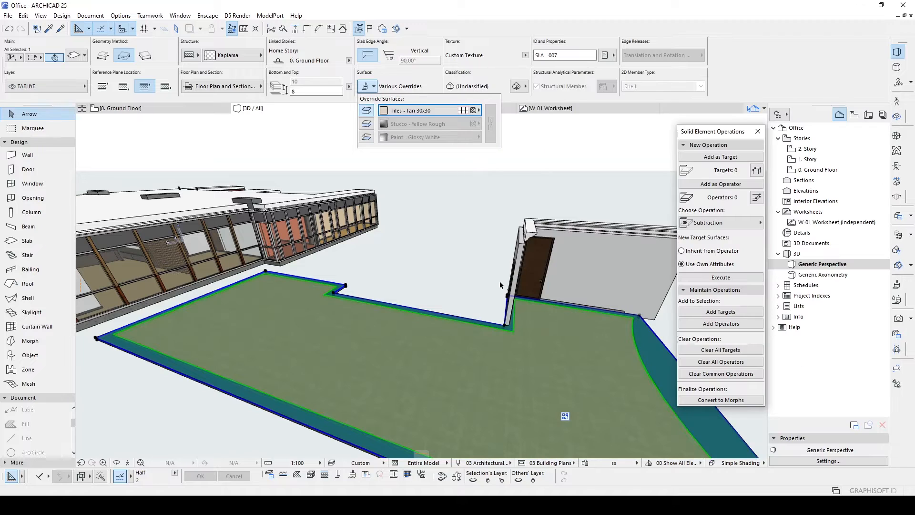
{"action": "left_click", "coordinate": [457, 285]}
- Fly through the office model in 3D to examine the tiled floor, wall cladding, corridor, kitchen and reception
{"action": "middle_click_drag", "start_coordinate": [457, 285], "coordinate": [422, 344], "text": "shift"}
{"action": "left_click", "coordinate": [423, 345]}
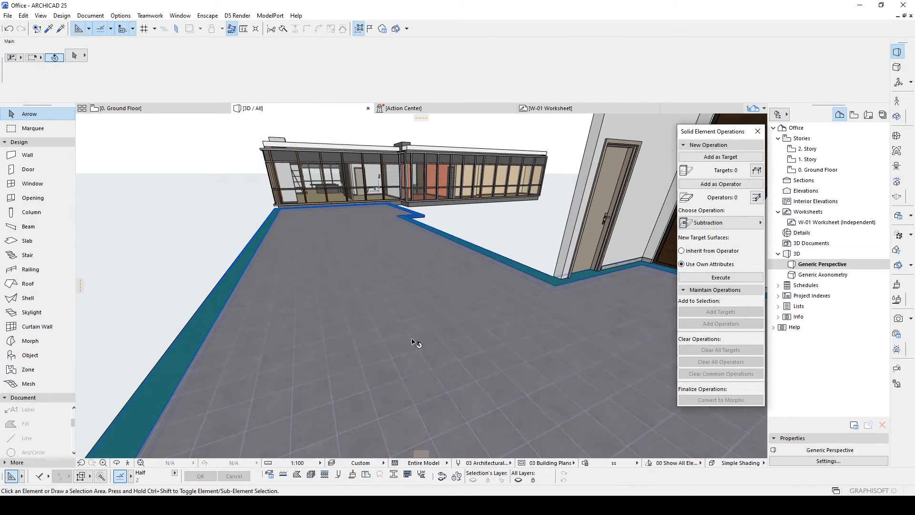
{"action": "middle_click_drag", "start_coordinate": [290, 297], "coordinate": [354, 311], "text": "shift"}
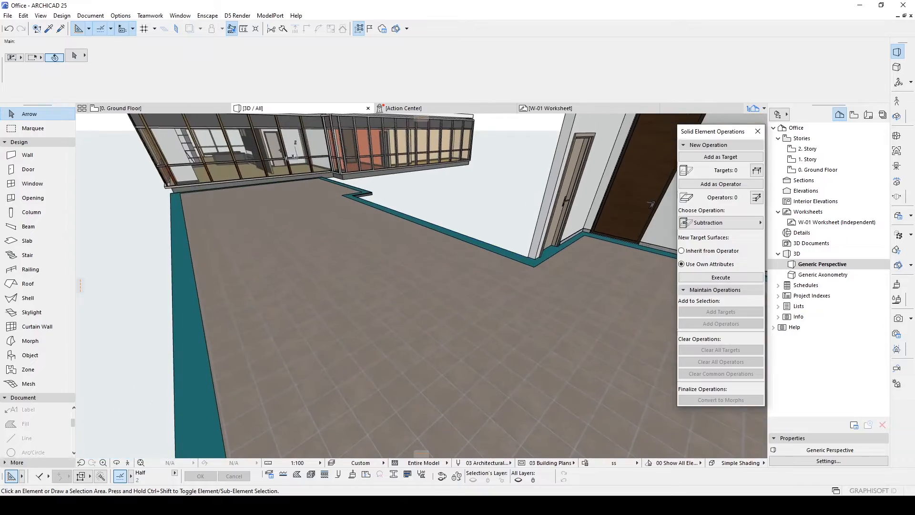
{"action": "key", "text": "shift+F3"}
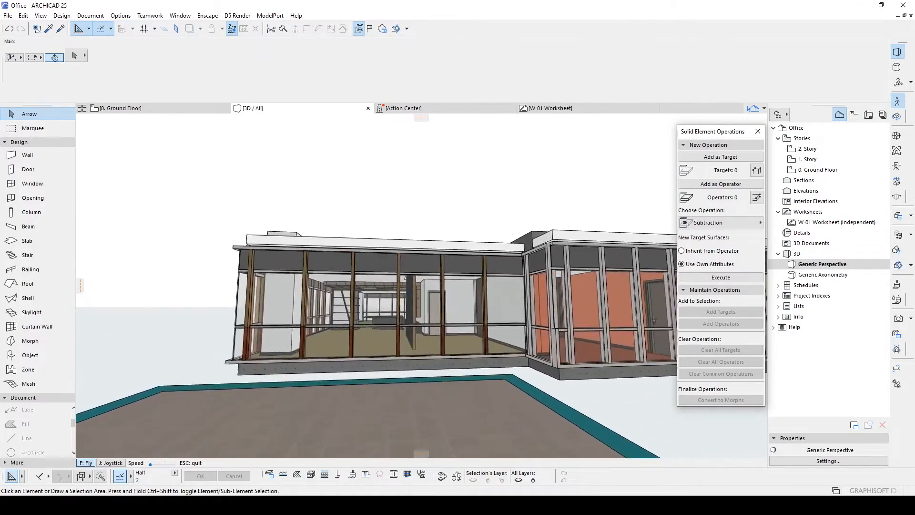
{"action": "key", "text": "Up"}
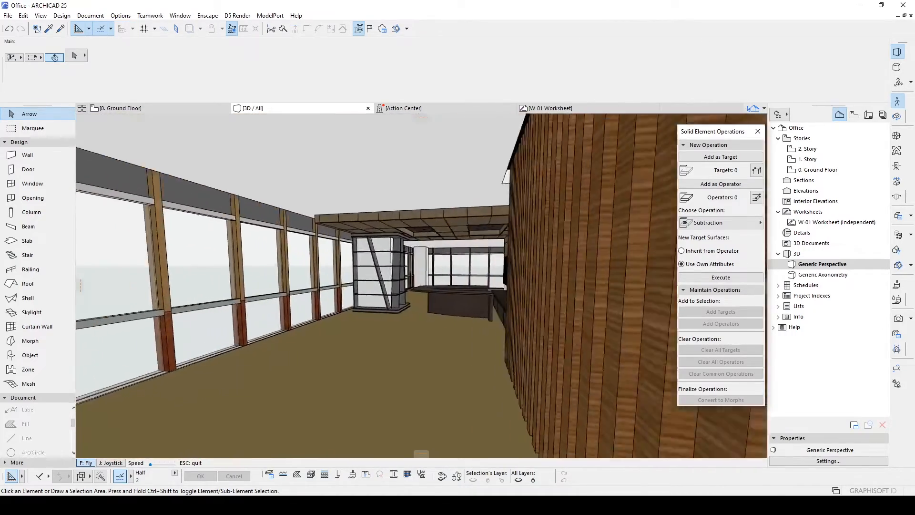
{"action": "key", "text": "Up"}
{"action": "key", "text": "Escape"}
{"action": "key", "text": "shift+F3"}
{"action": "key", "text": "Up"}
{"action": "key", "text": "Up"}
{"action": "key", "text": "Up"}
{"action": "key", "text": "Escape"}
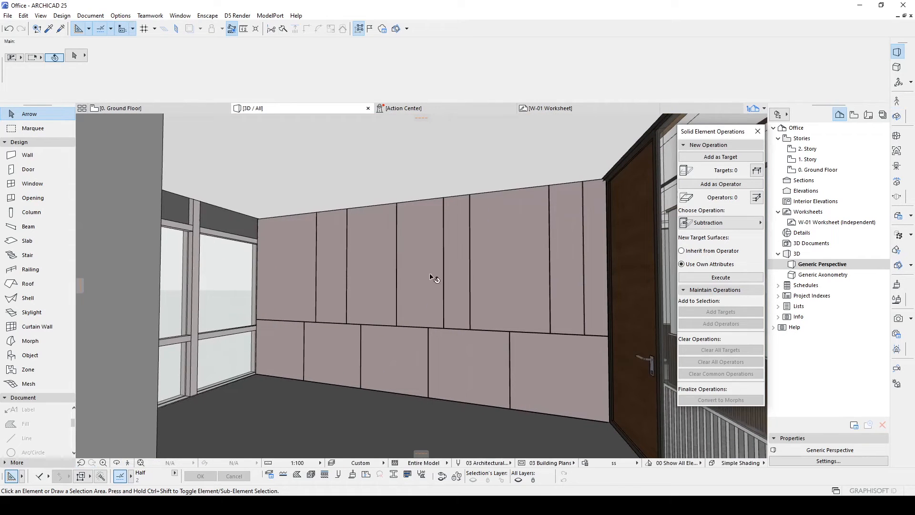
{"action": "key", "text": "shift+F3"}
{"action": "key", "text": "Down"}
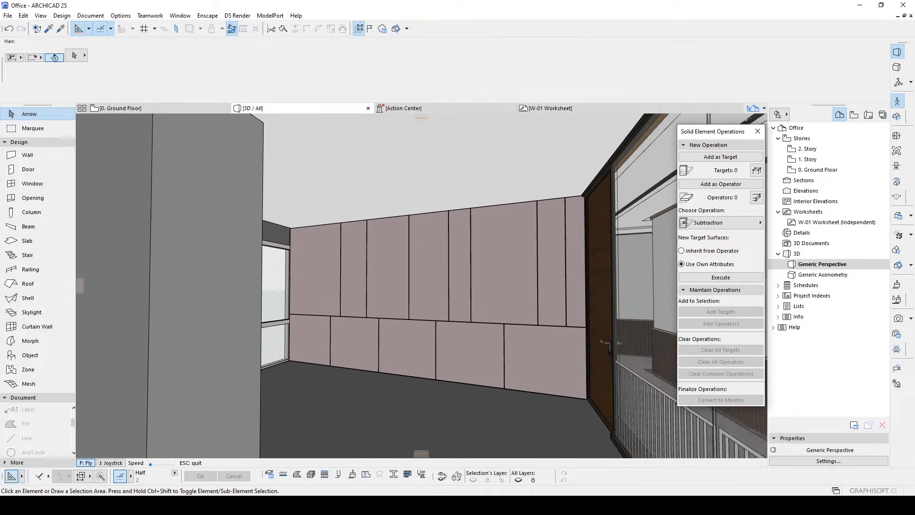
{"action": "key", "text": "Up"}
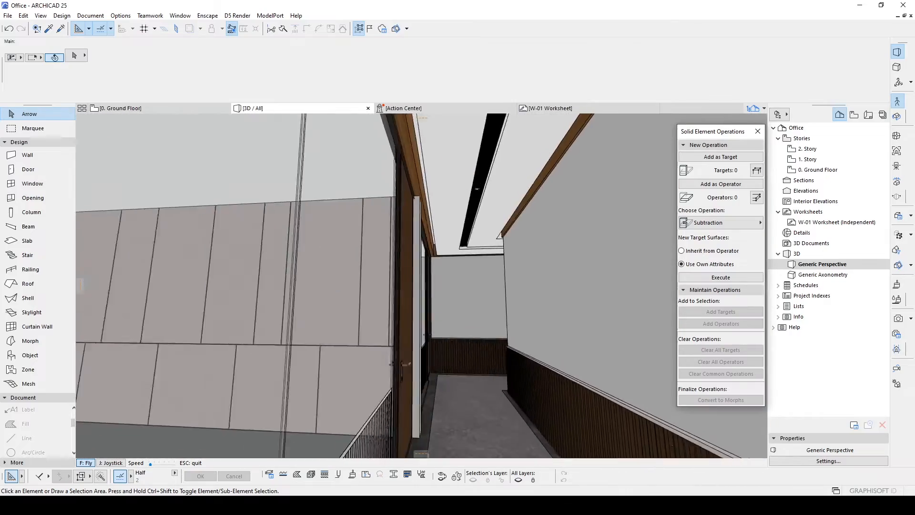
{"action": "key", "text": "Up"}
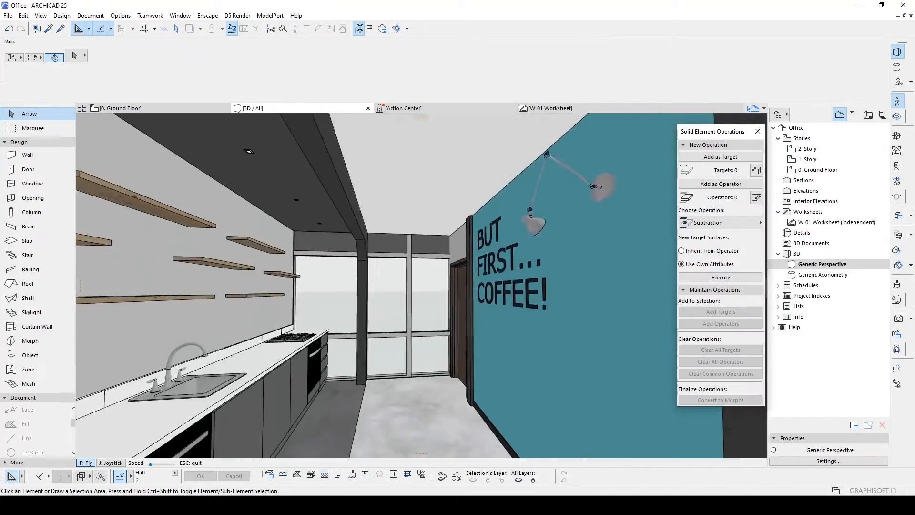
{"action": "key", "text": "Up"}
{"action": "key", "text": "Escape"}
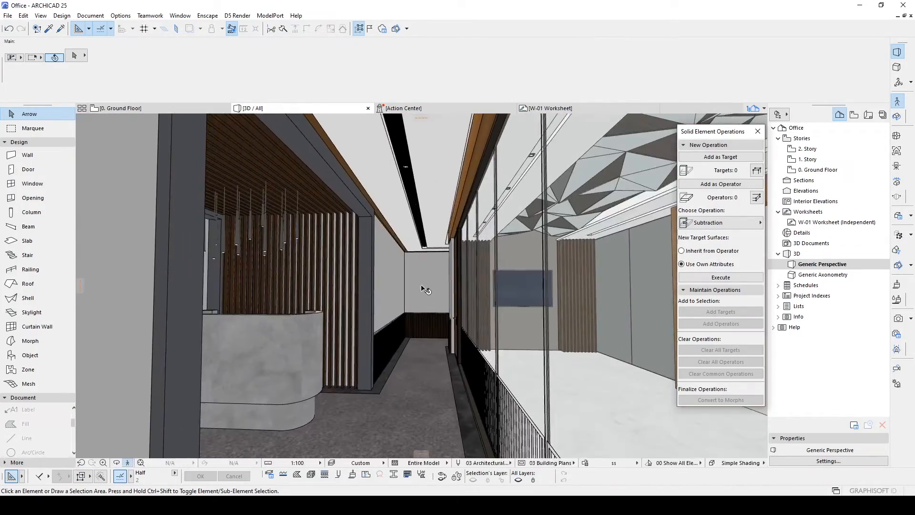
{"action": "left_click", "coordinate": [673, 86]}
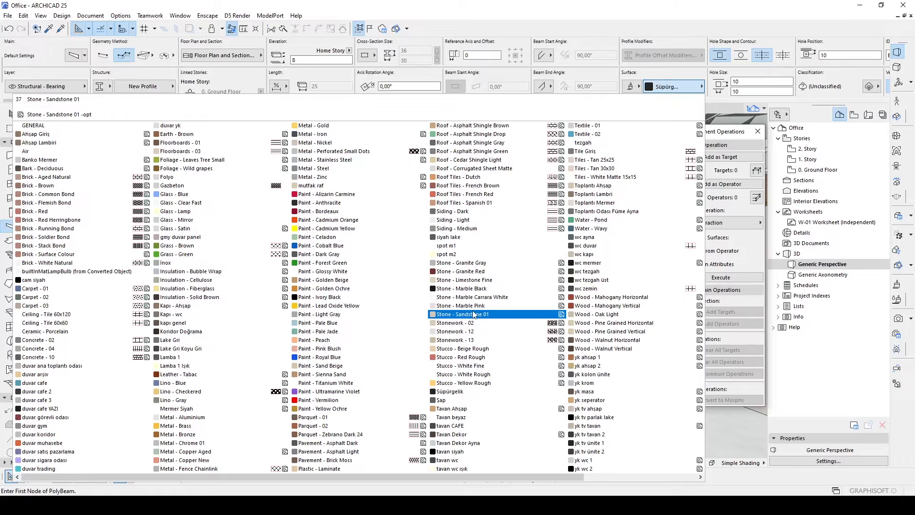
{"action": "left_click", "coordinate": [679, 24]}
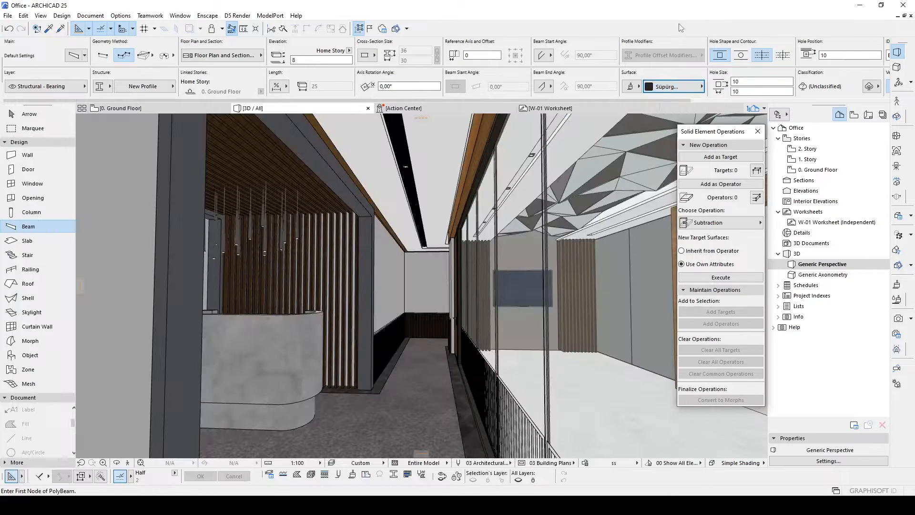
{"action": "key", "text": "Escape"}
- Fly past the reception and corridor around to the glazed office, examining its timber slat partition, facade and desk area
{"action": "left_click", "coordinate": [127, 463]}
{"action": "key", "text": "Up"}
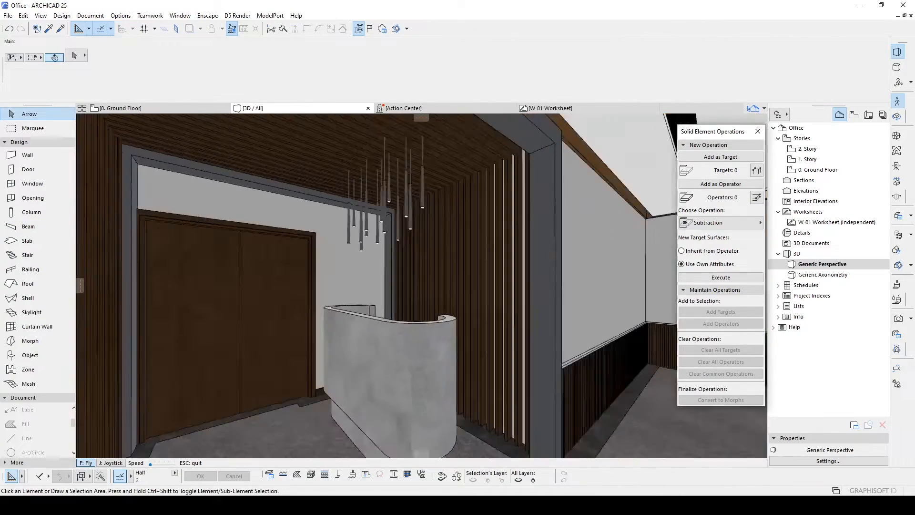
{"action": "key", "text": "Up"}
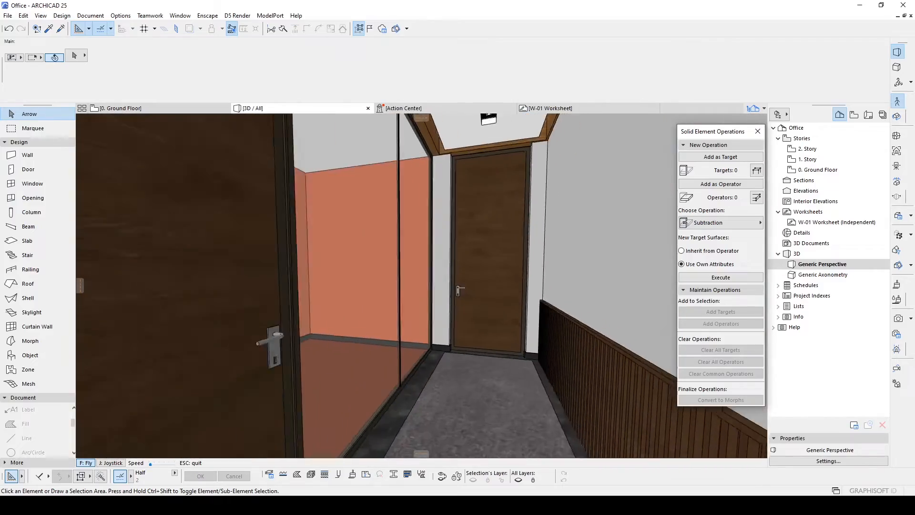
{"action": "key", "text": "Up"}
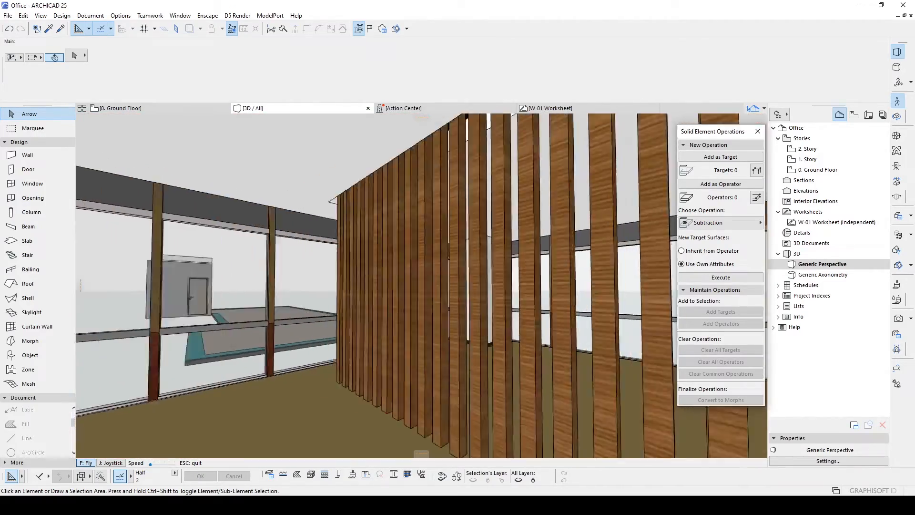
{"action": "key", "text": "Up"}
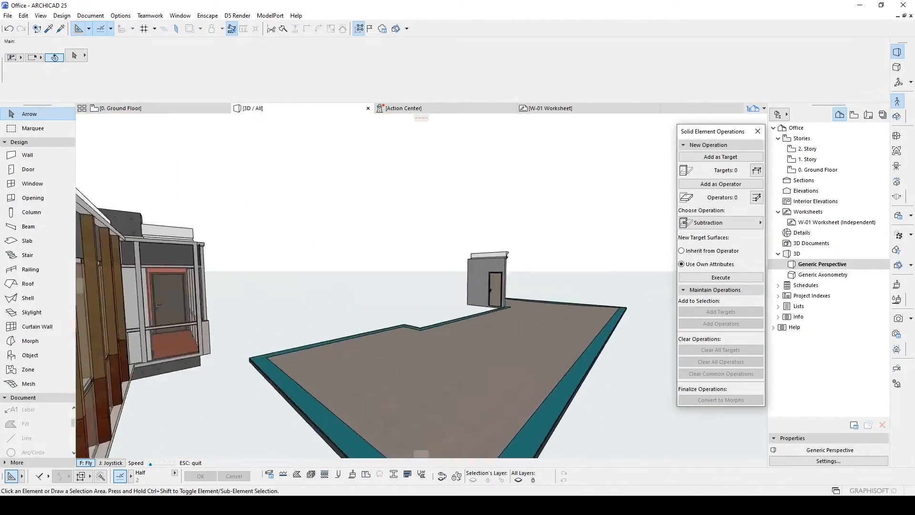
{"action": "key", "text": "Down"}
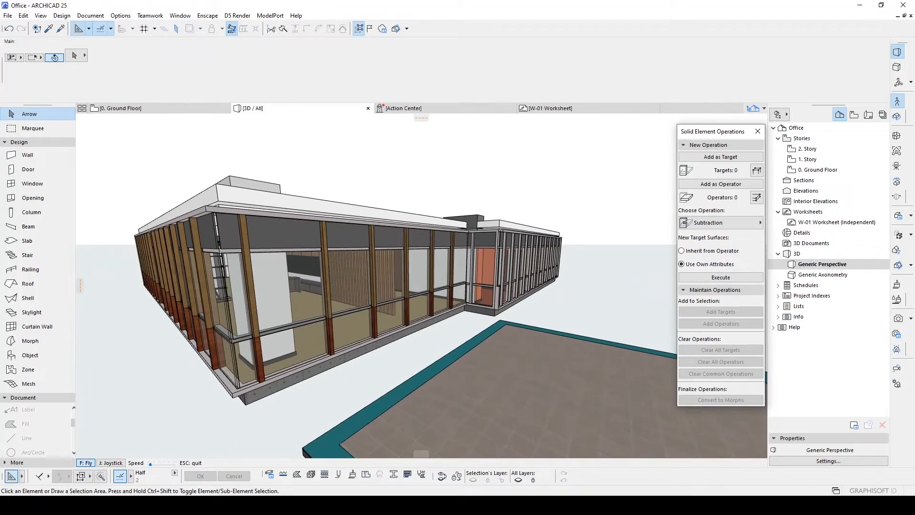
{"action": "key", "text": "Escape"}
{"action": "key", "text": "shift+F3"}
{"action": "key", "text": "Up"}
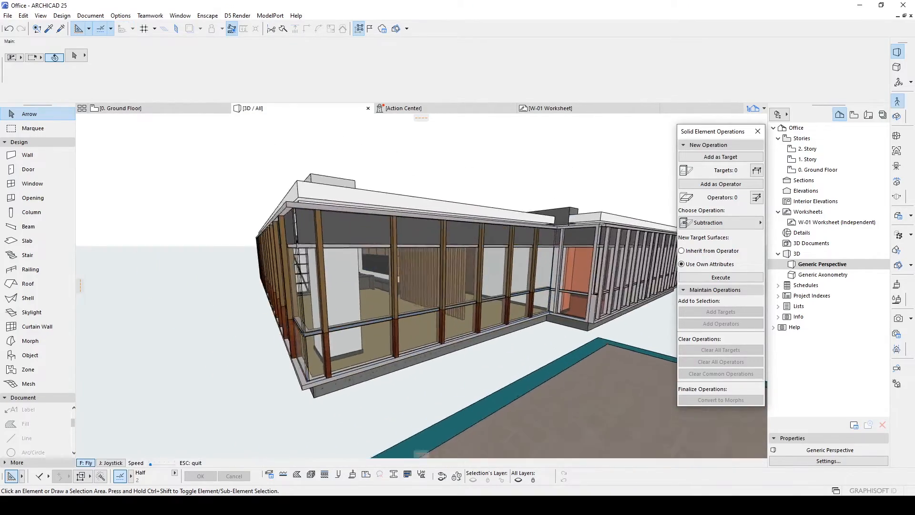
{"action": "key", "text": "Up"}
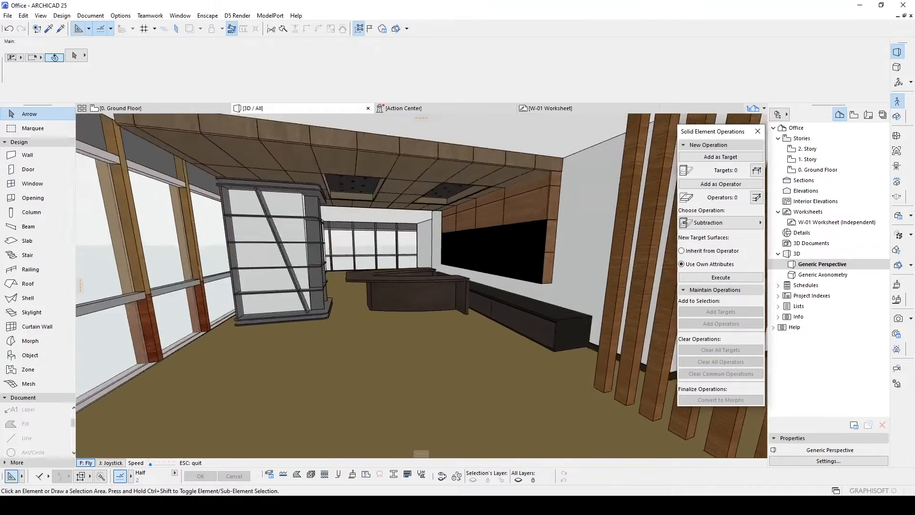
{"action": "key", "text": "Down"}
{"action": "key", "text": "Escape"}
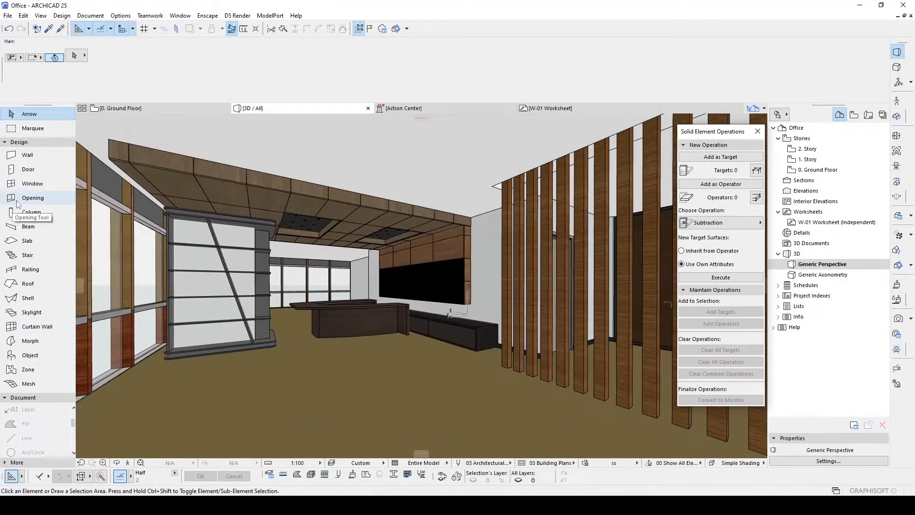
- Open the Curtain Wall default settings and examine the main panel, frame classes and scheme grid
{"action": "left_click", "coordinate": [37, 326]}
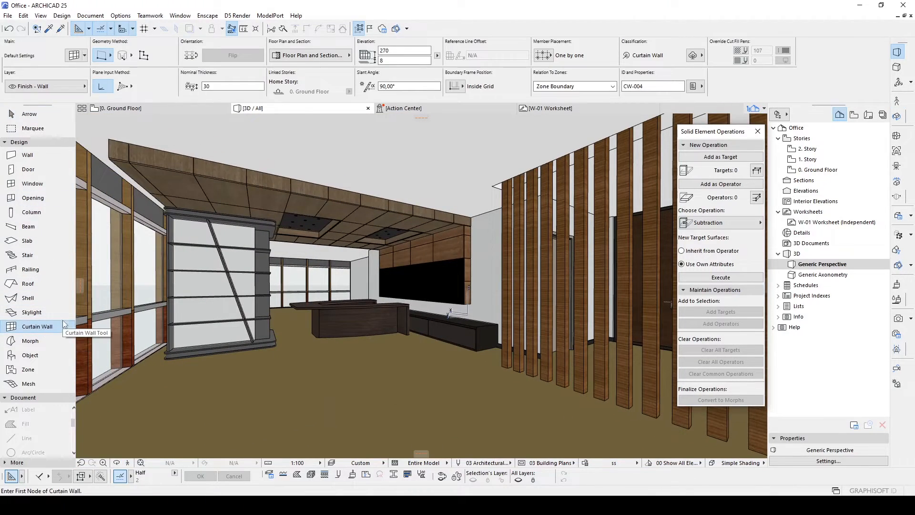
{"action": "double_click", "coordinate": [44, 327]}
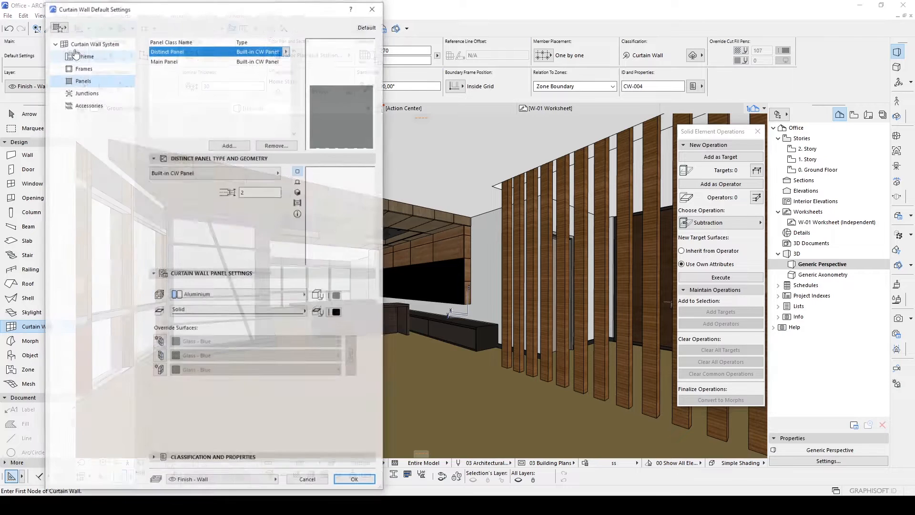
{"action": "left_click_drag", "start_coordinate": [195, 11], "coordinate": [254, 48]}
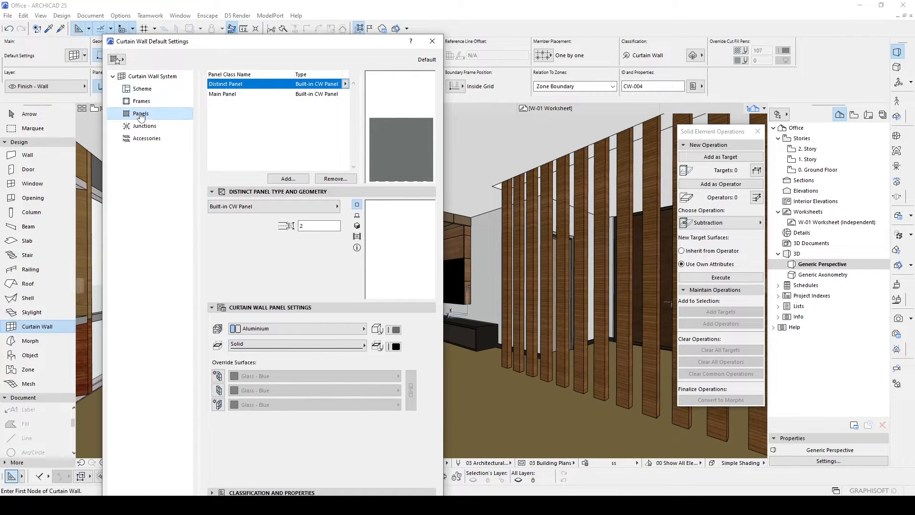
{"action": "left_click", "coordinate": [234, 95]}
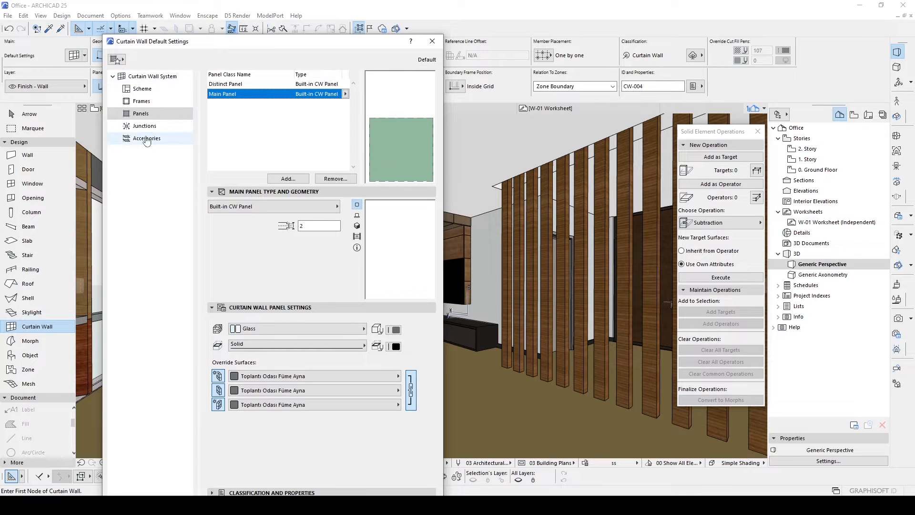
{"action": "left_click", "coordinate": [142, 103]}
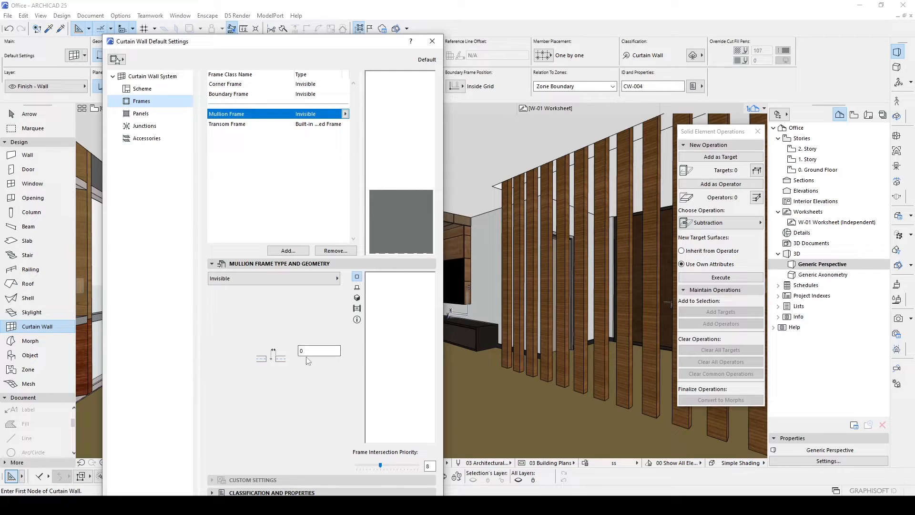
{"action": "left_click", "coordinate": [142, 90]}
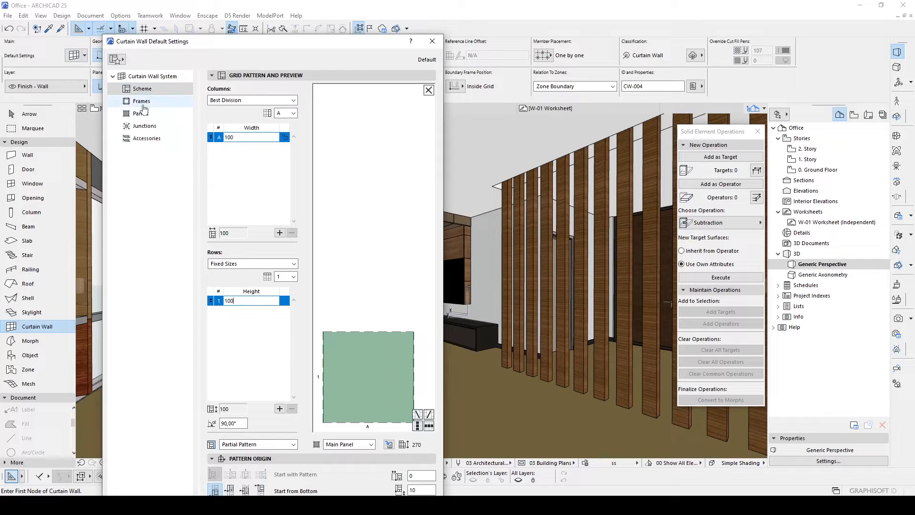
- Try Mullion Frame on the upper edge of the scheme pattern and close the default settings without saving
{"action": "left_click", "coordinate": [364, 331]}
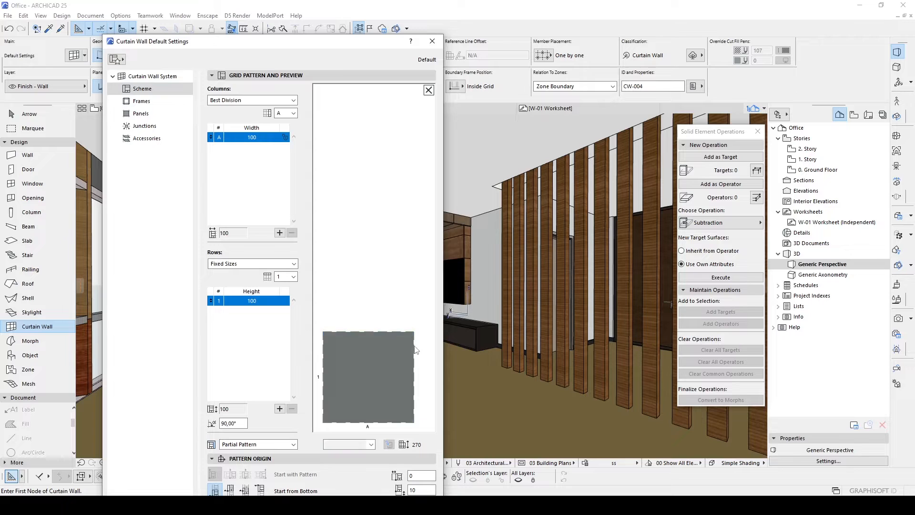
{"action": "left_click", "coordinate": [359, 445]}
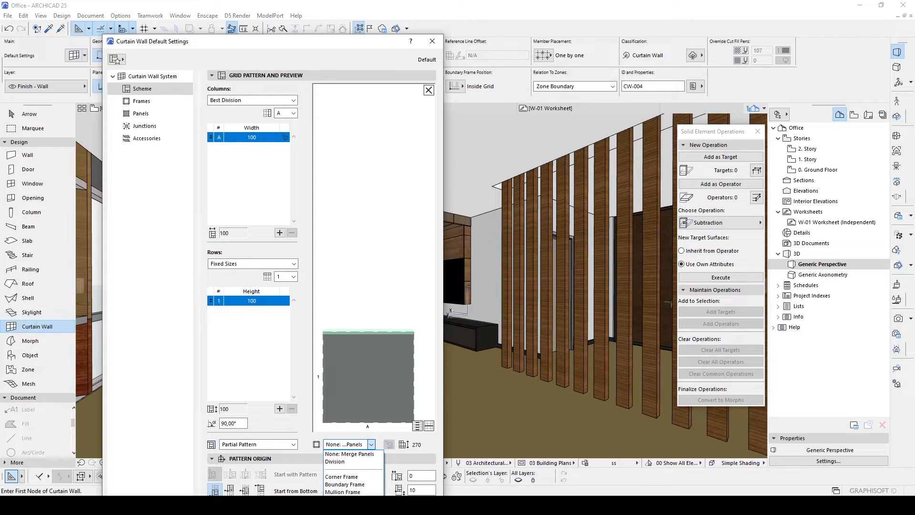
{"action": "left_click", "coordinate": [342, 492]}
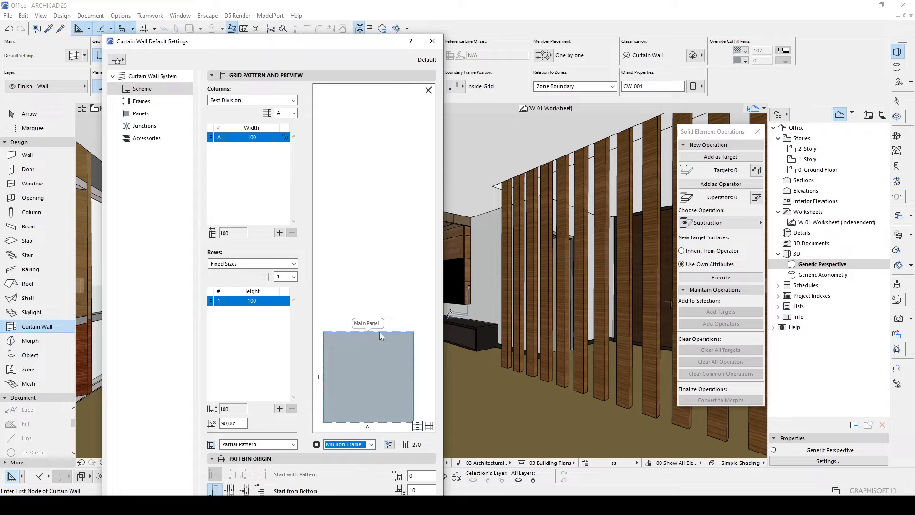
{"action": "left_click", "coordinate": [355, 360]}
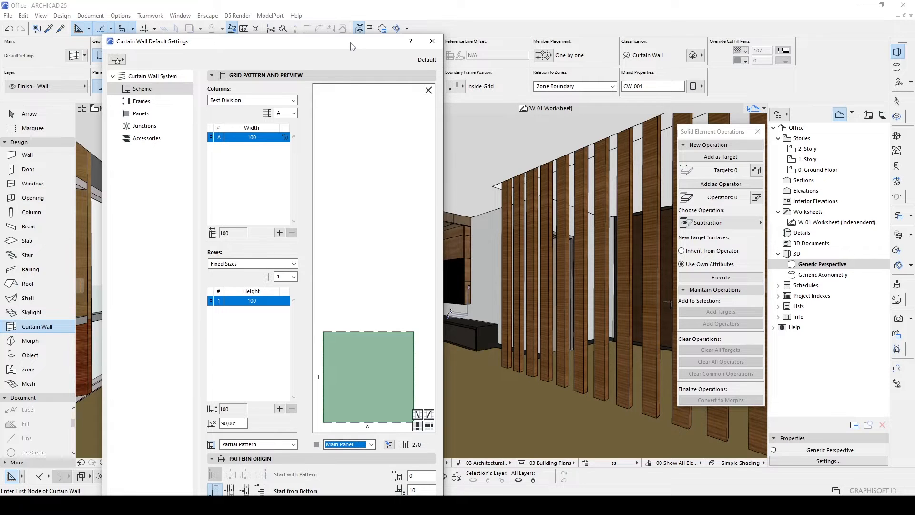
{"action": "left_click_drag", "start_coordinate": [352, 46], "coordinate": [337, 22]}
{"action": "left_click", "coordinate": [419, 17]}
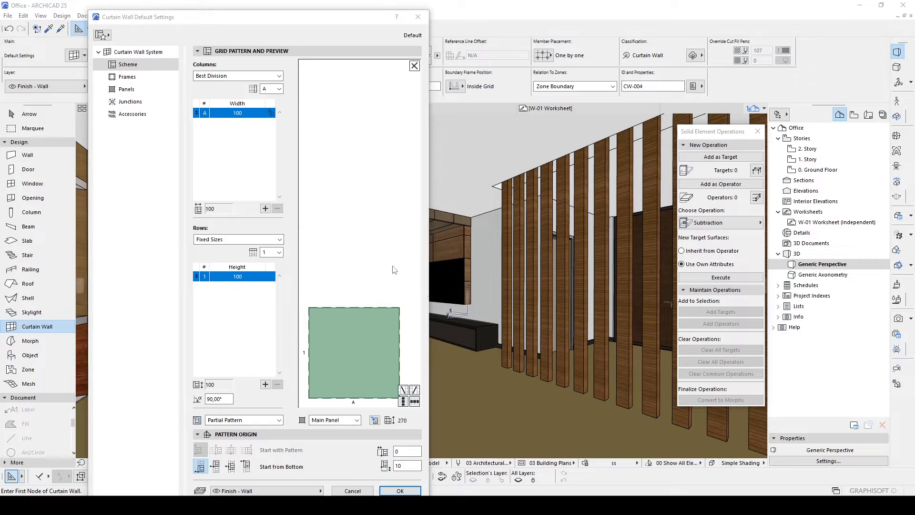
{"action": "left_click", "coordinate": [418, 287]}
{"action": "key", "text": "Escape"}
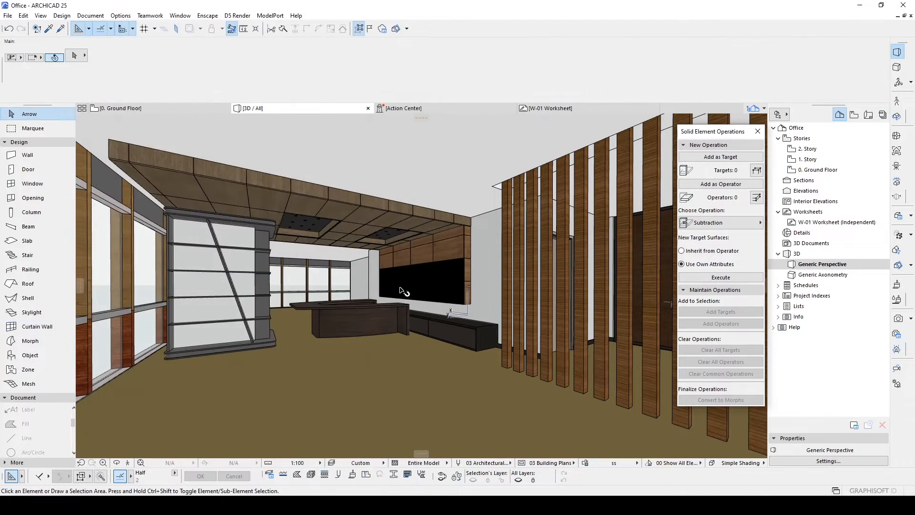
- Fly to the timber ceiling above the desk, select its curtain wall and open its selection settings
{"action": "key", "text": "shift+o"}
{"action": "key", "text": "Up"}
{"action": "key", "text": "Down"}
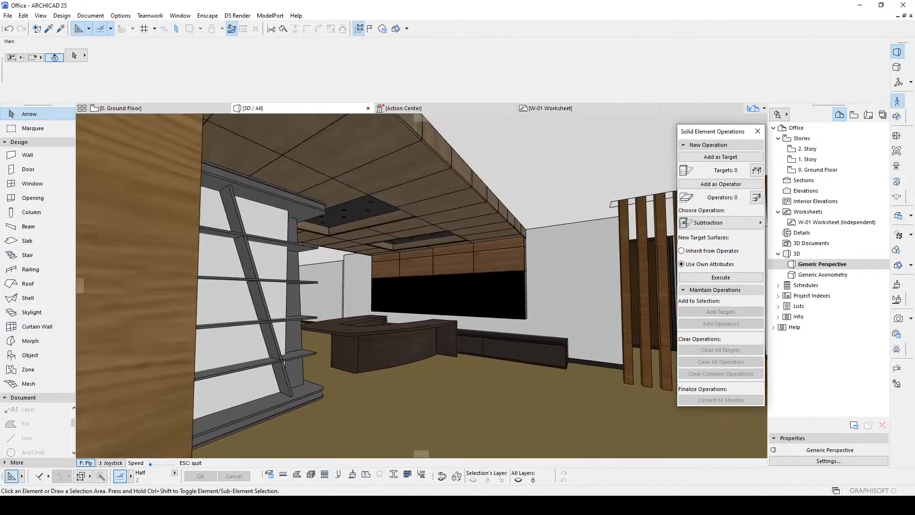
{"action": "key", "text": "Escape"}
{"action": "left_click", "coordinate": [405, 226]}
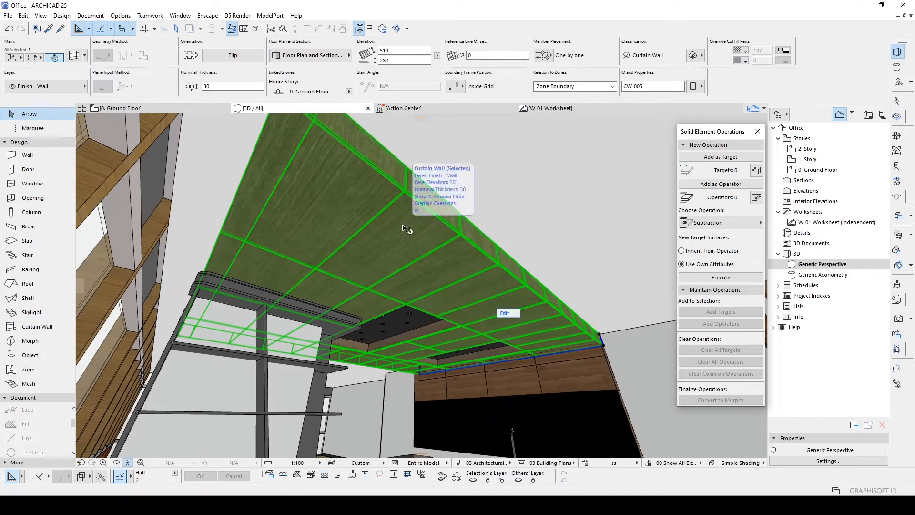
{"action": "key", "text": "ctrl+t"}
{"action": "left_click_drag", "start_coordinate": [176, 10], "coordinate": [206, 33]}
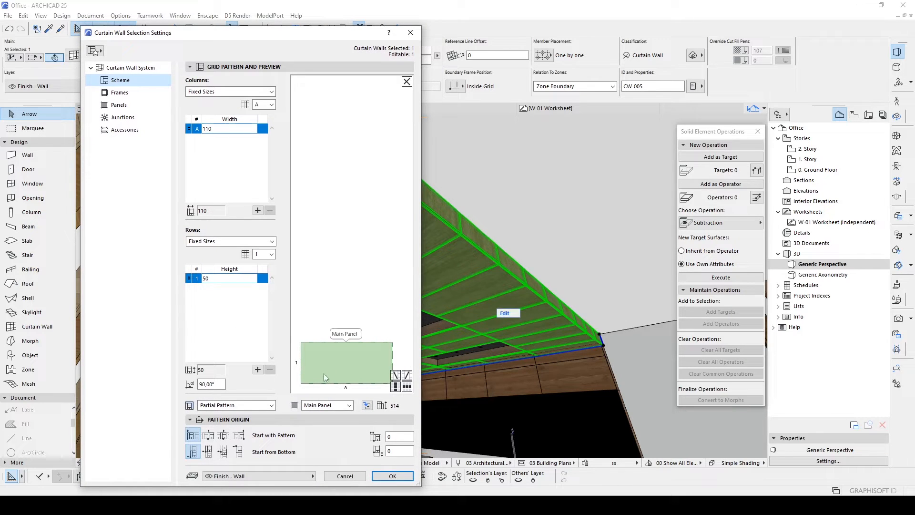
- Check which frame class is assigned to each edge of the ceiling curtain wall's scheme pattern
{"action": "left_click", "coordinate": [393, 319]}
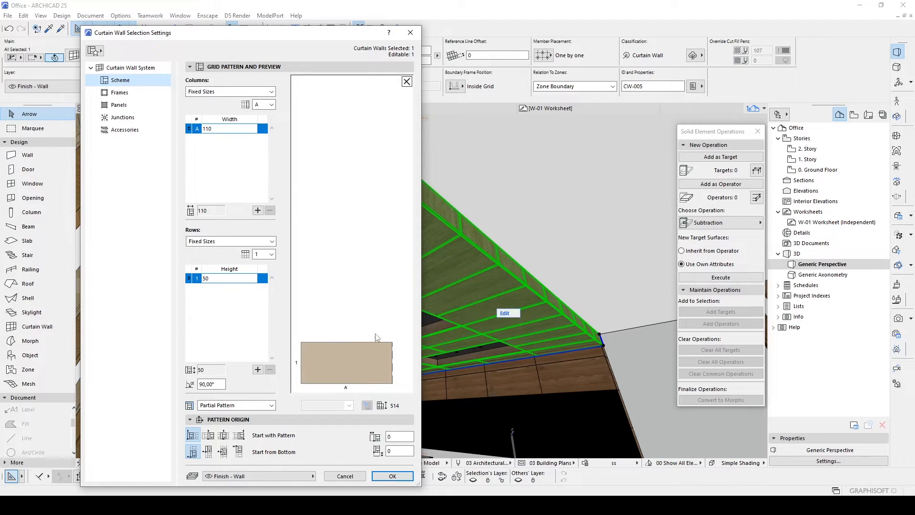
{"action": "left_click", "coordinate": [388, 347]}
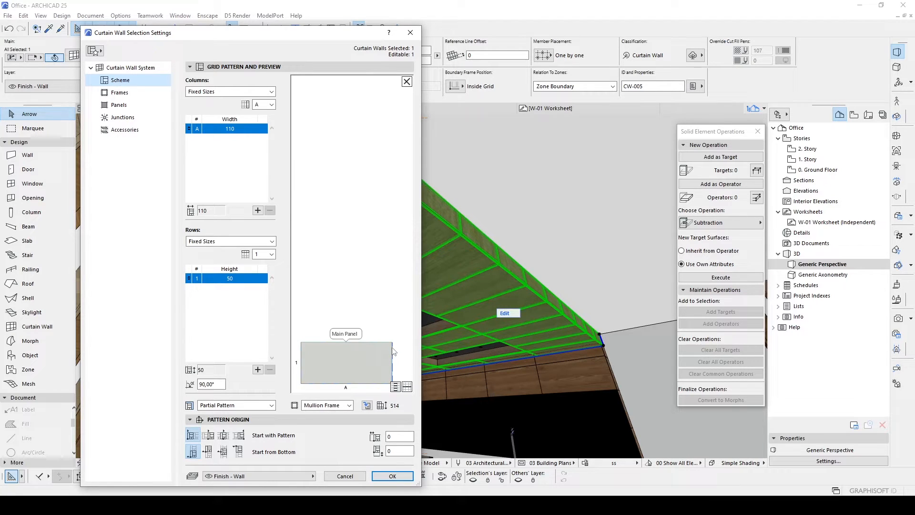
{"action": "left_click", "coordinate": [393, 353]}
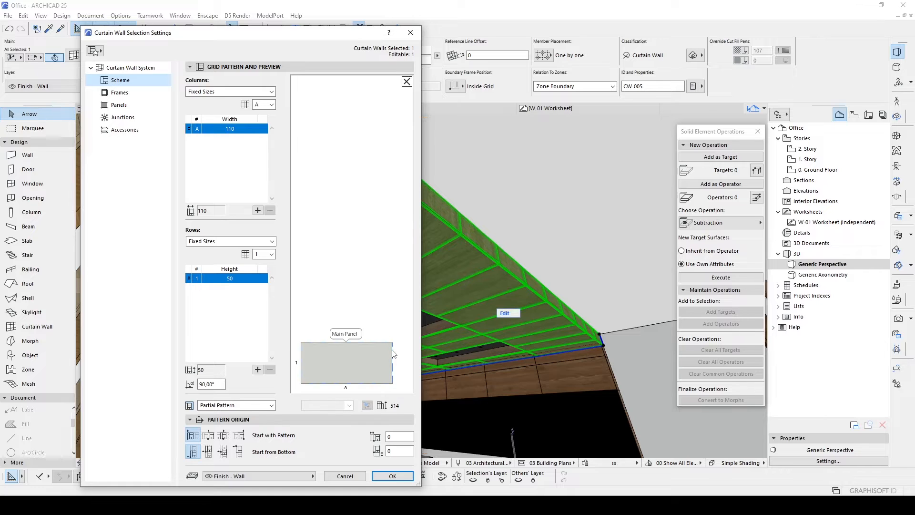
{"action": "left_click", "coordinate": [390, 355]}
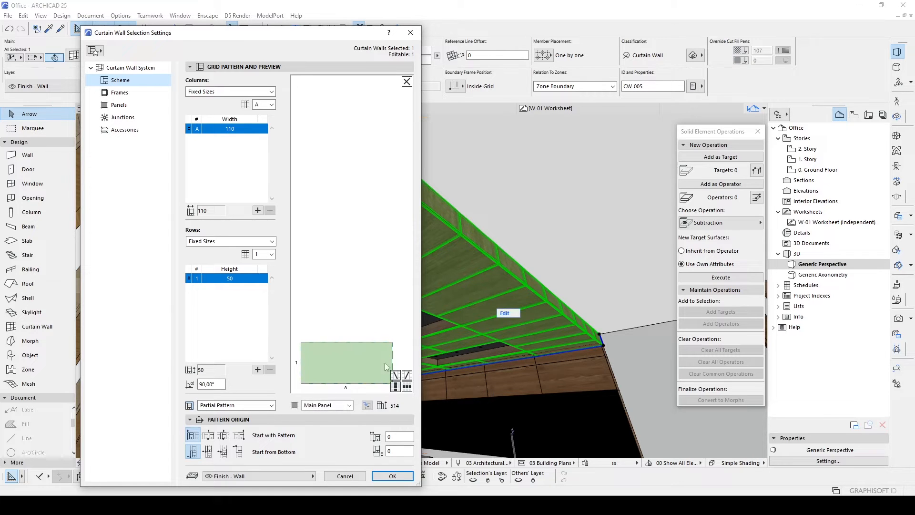
{"action": "left_click", "coordinate": [356, 385]}
{"action": "left_click", "coordinate": [353, 344]}
{"action": "left_click", "coordinate": [357, 341]}
- Examine the ceiling curtain wall's transom, mullion, corner and boundary frame classes, and close its settings without changes
{"action": "left_click", "coordinate": [118, 93]}
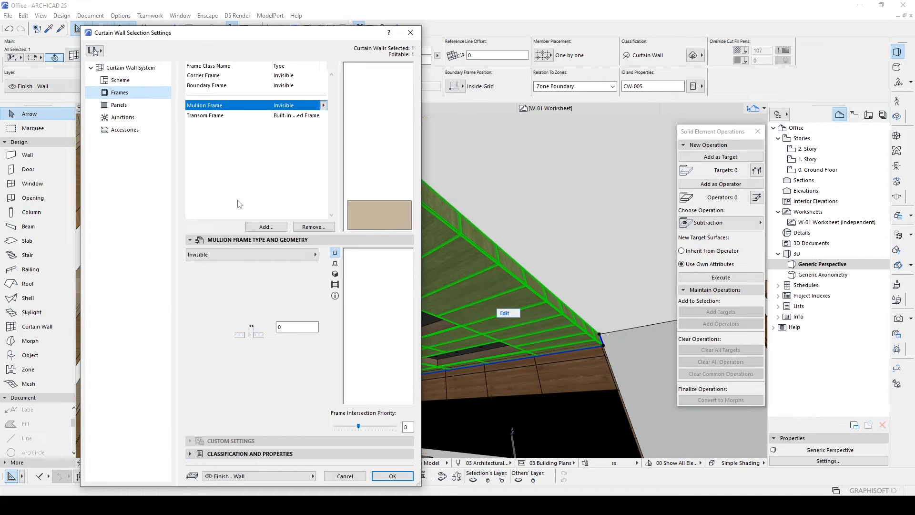
{"action": "left_click", "coordinate": [204, 114]}
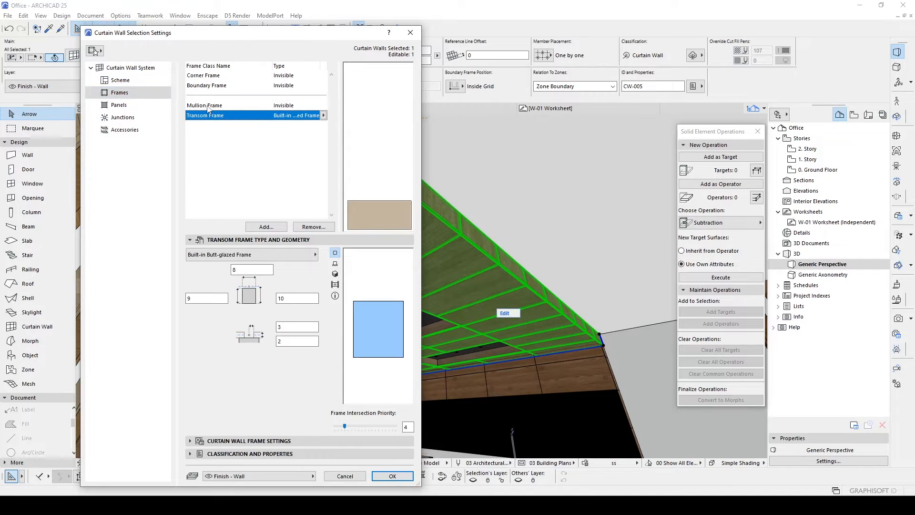
{"action": "left_click", "coordinate": [208, 106]}
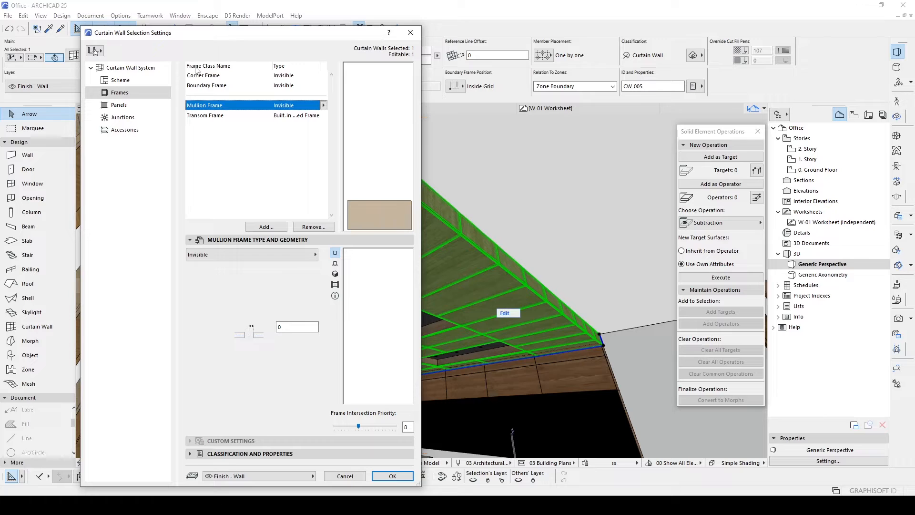
{"action": "left_click", "coordinate": [196, 75]}
{"action": "left_click", "coordinate": [198, 85]}
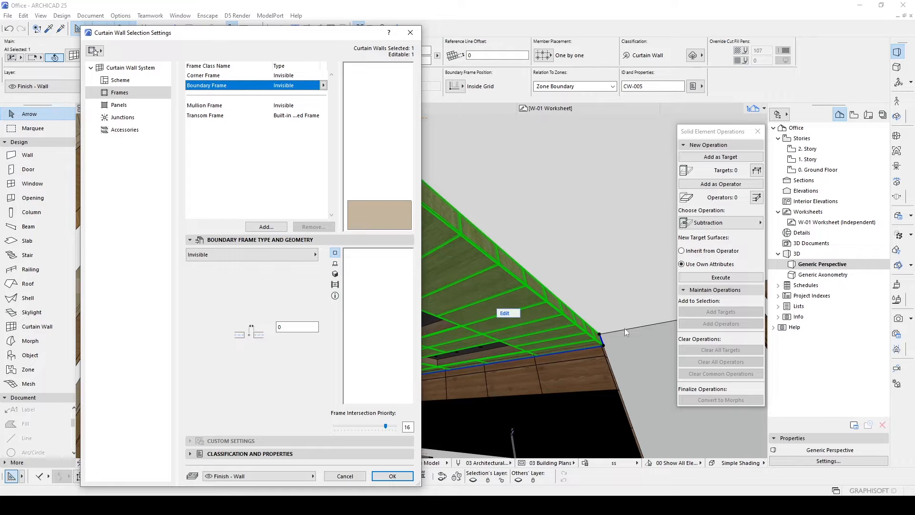
{"action": "left_click", "coordinate": [210, 106]}
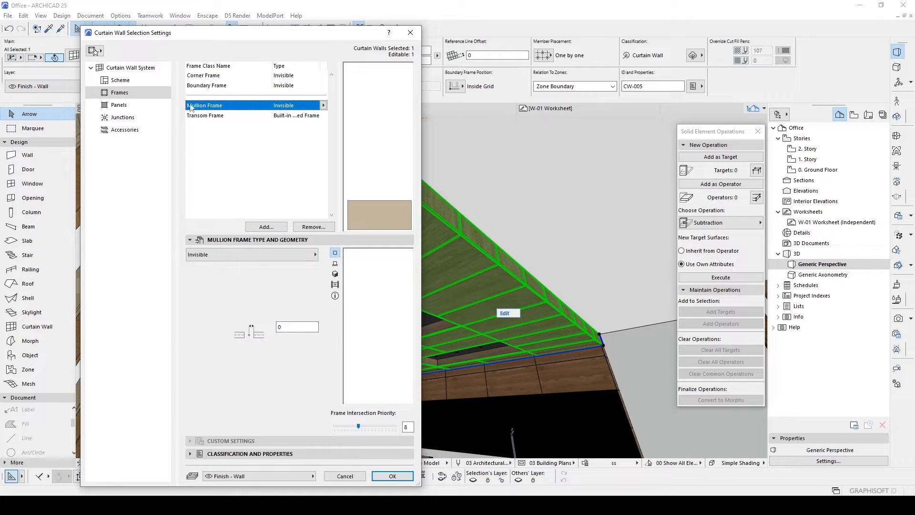
{"action": "key", "text": "Escape"}
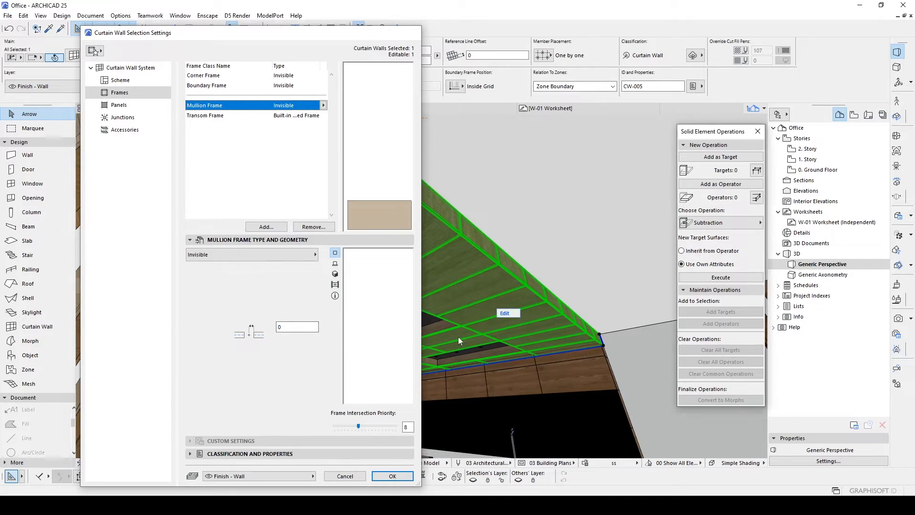
{"action": "key", "text": "Escape"}
- Fly through the office and corridor to the pink panelled wall and select its curtain wall for inspection
{"action": "key", "text": "e"}
{"action": "key", "text": "Up"}
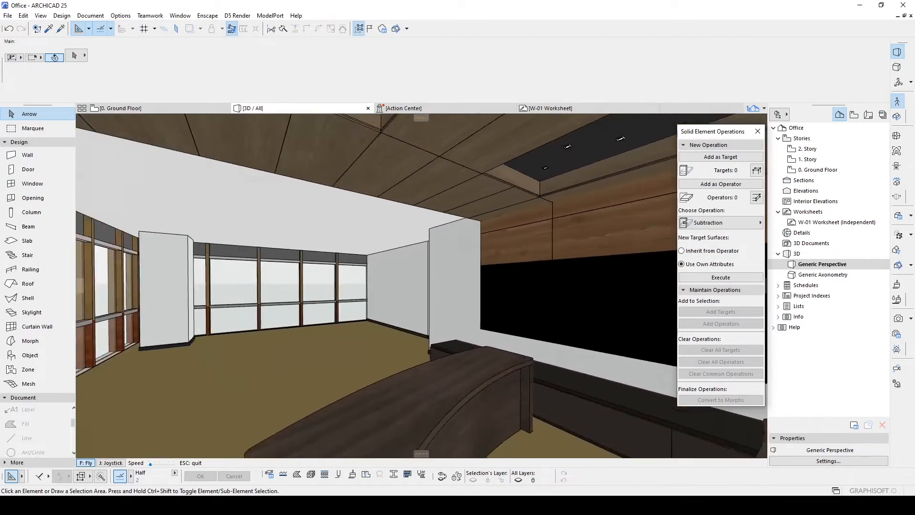
{"action": "key", "text": "Up"}
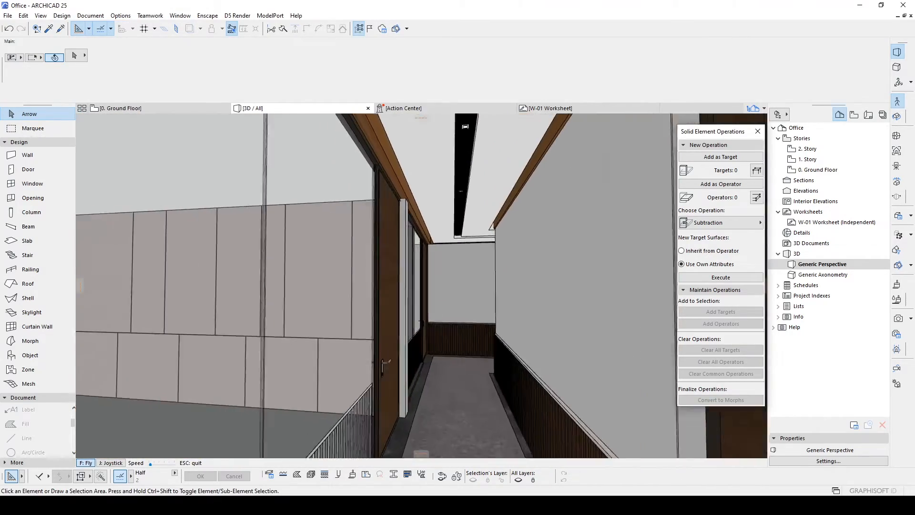
{"action": "key", "text": "Escape"}
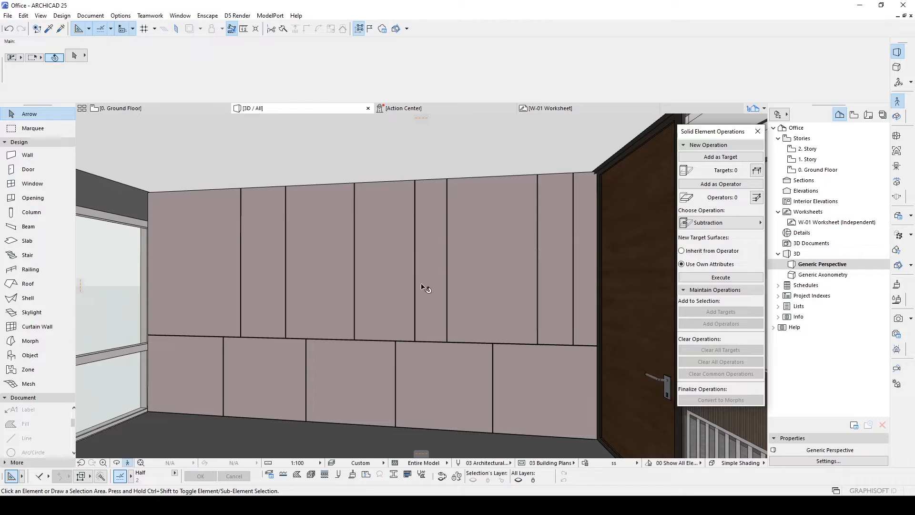
{"action": "left_click", "coordinate": [415, 262]}
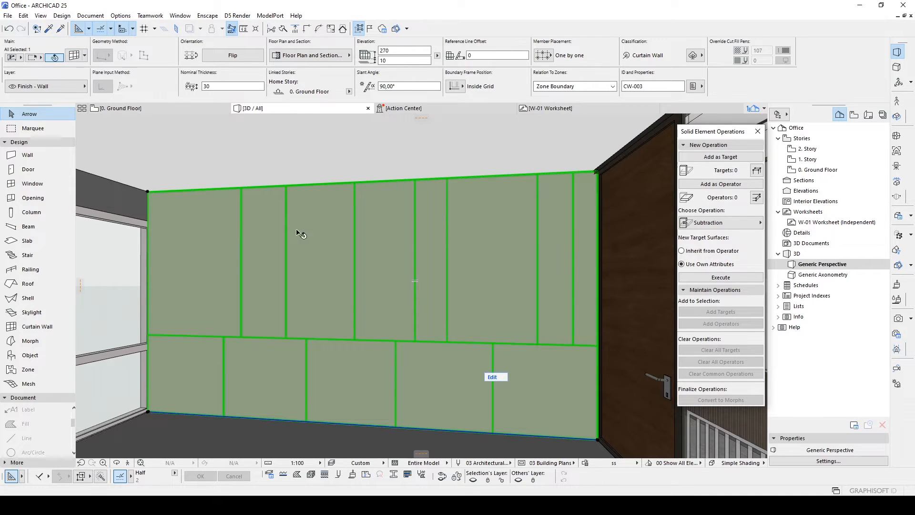
{"action": "key", "text": "Escape"}
- Pick up the pink panelled wall's parameters as the Curtain Wall tool's defaults
{"action": "key", "text": "f"}
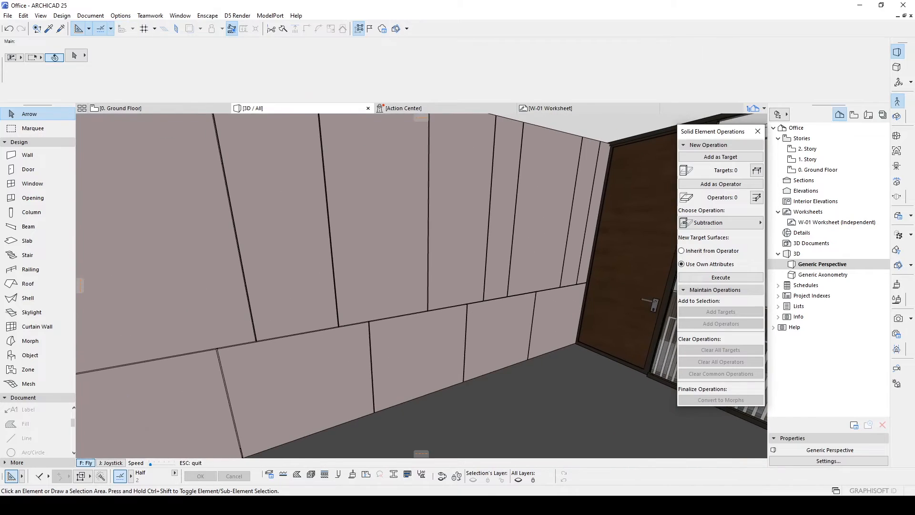
{"action": "key", "text": "Escape"}
{"action": "left_click", "coordinate": [398, 251], "text": "alt"}
- Draw a straight curtain wall about 614 long in the open area outside the office building
{"action": "key", "text": "f"}
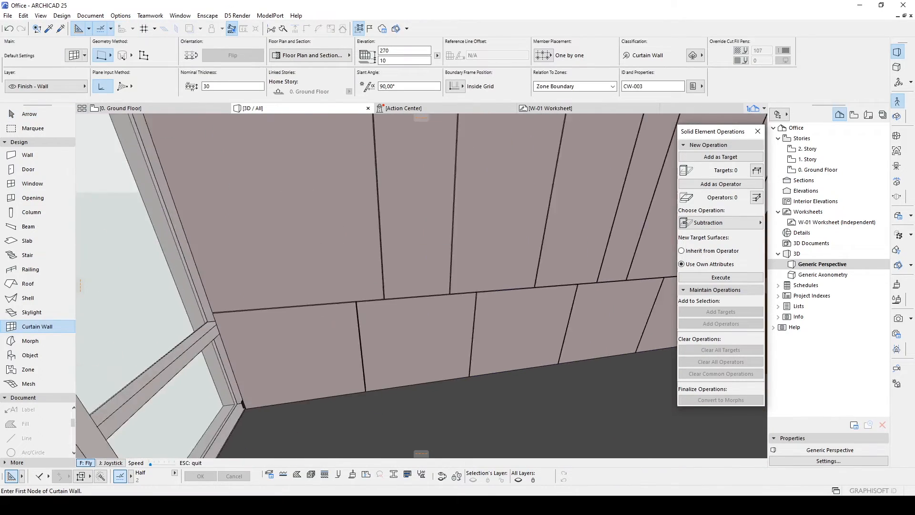
{"action": "key", "text": "Down"}
{"action": "key", "text": "Escape"}
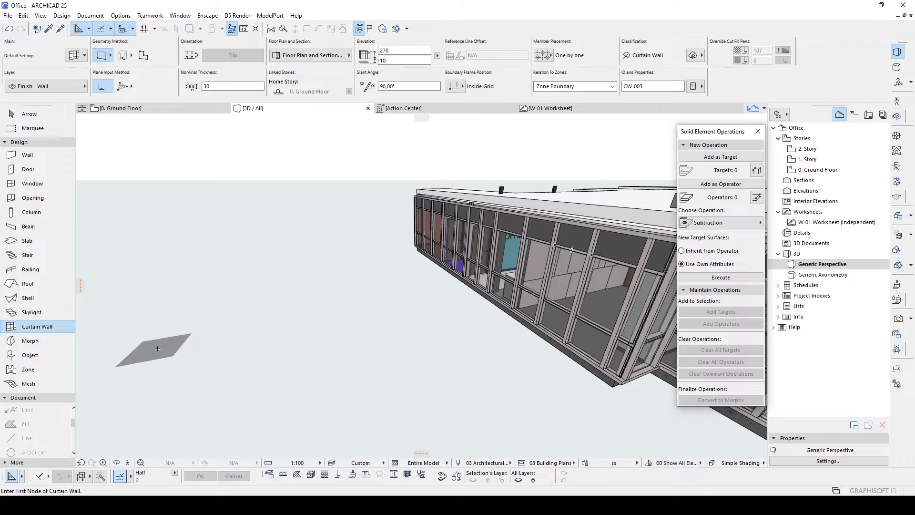
{"action": "left_click", "coordinate": [157, 349]}
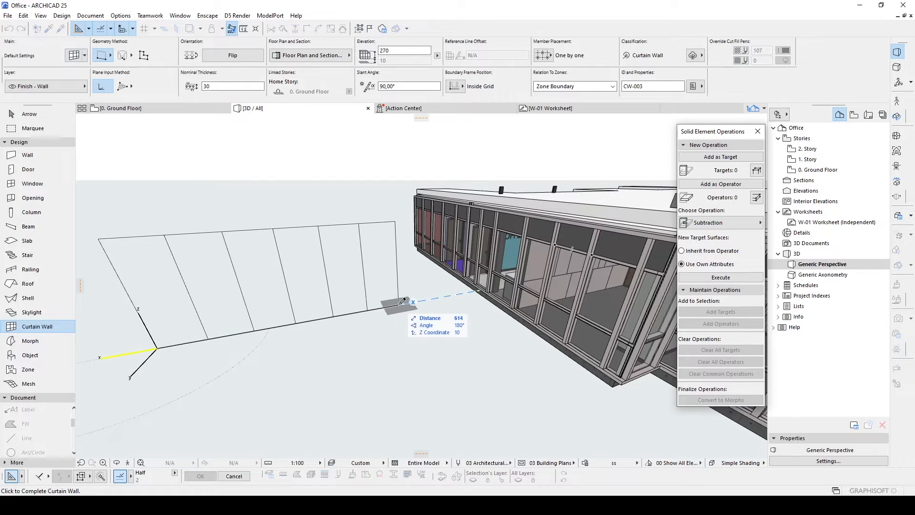
{"action": "left_click", "coordinate": [399, 304]}
- Select the curtain wall outside the building and enter its Edit mode
{"action": "middle_click_drag", "start_coordinate": [363, 342], "coordinate": [358, 303], "text": "shift"}
{"action": "scroll", "coordinate": [355, 302], "scroll_direction": "down", "scroll_amount": 2}
{"action": "key", "text": "Escape"}
{"action": "left_click", "coordinate": [295, 255]}
{"action": "left_click", "coordinate": [334, 329]}
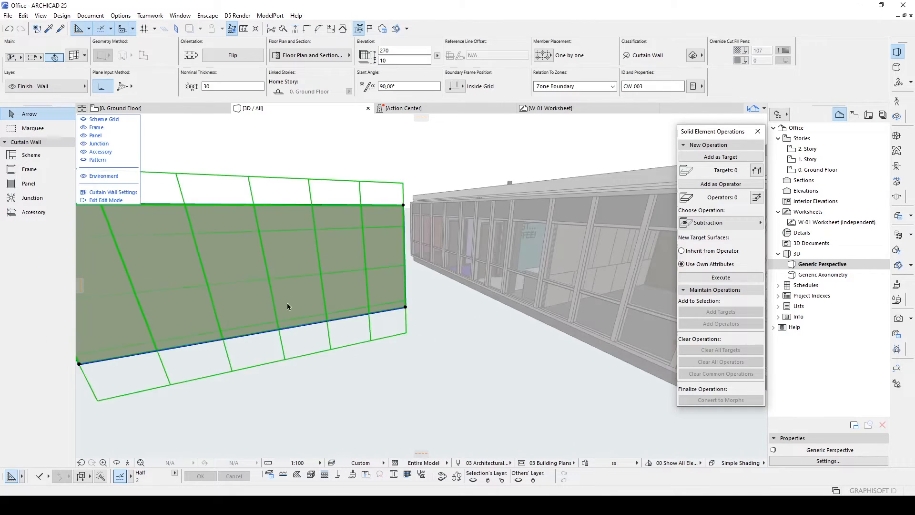
{"action": "middle_click_drag", "start_coordinate": [159, 266], "coordinate": [235, 272], "text": "shift"}
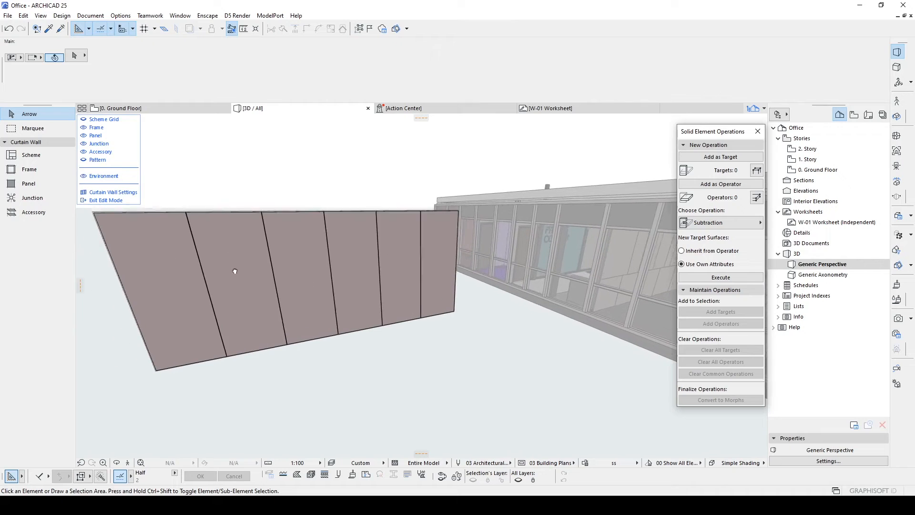
- Show the curtain wall's scheme grid and move its second inner vertical line toward the nearer end of the wall
{"action": "left_click", "coordinate": [95, 122]}
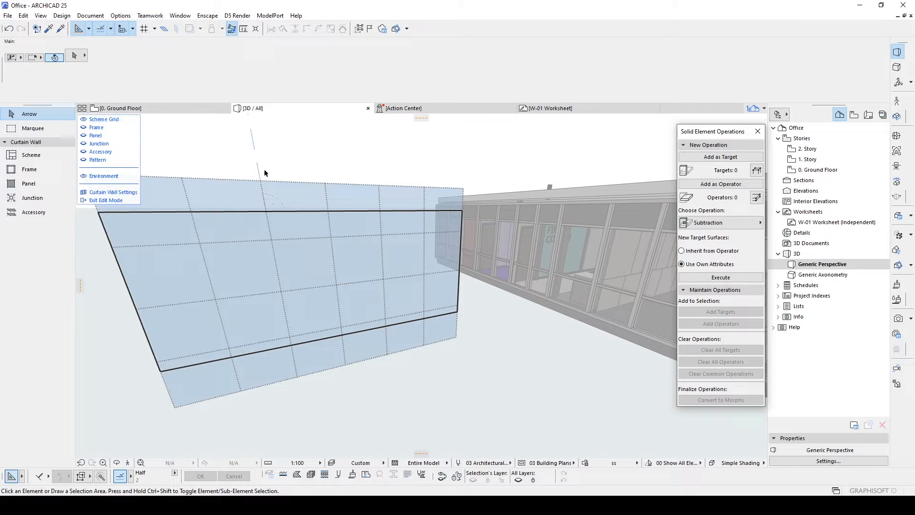
{"action": "left_click", "coordinate": [273, 250]}
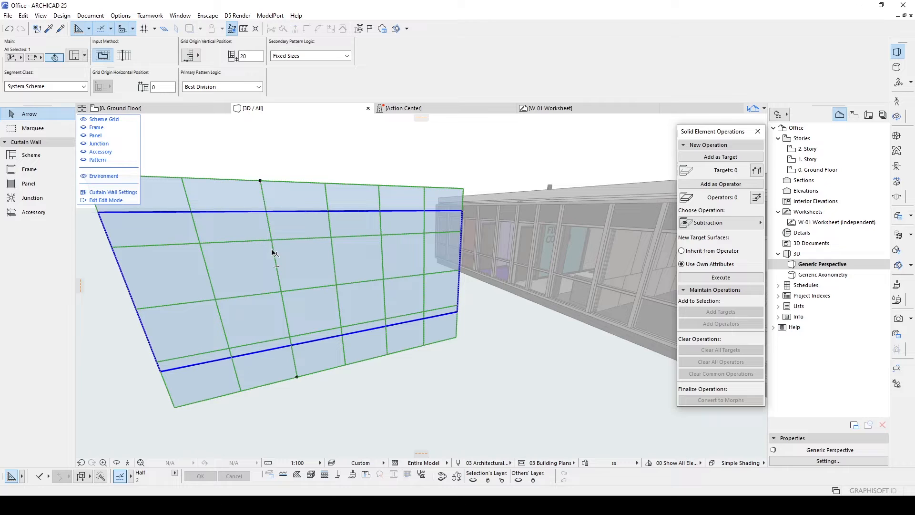
{"action": "left_click", "coordinate": [272, 250]}
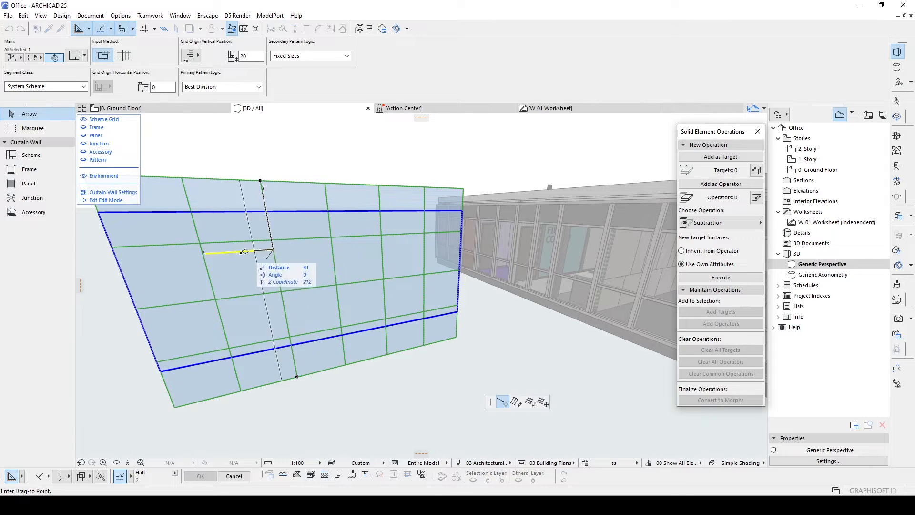
{"action": "left_click", "coordinate": [261, 262]}
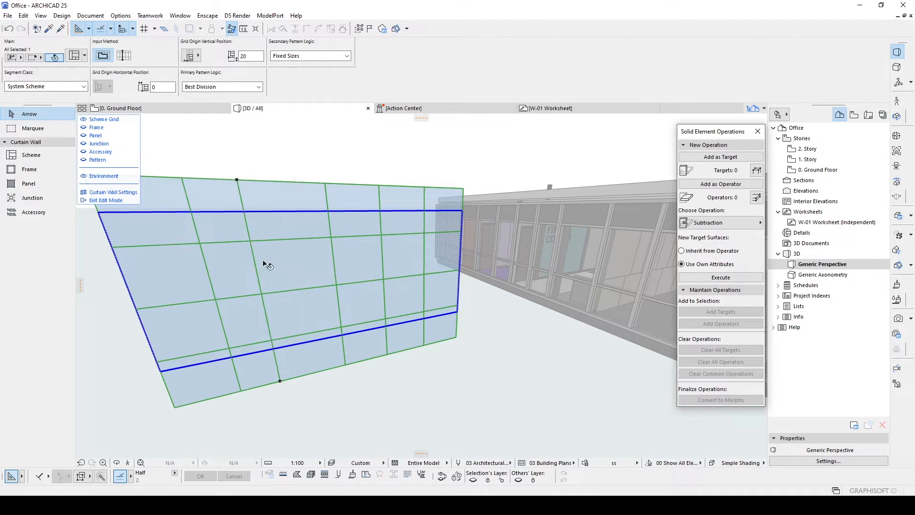
- Rotate the curtain wall's scheme grid so its panel divisions run at a slant, and leave Edit mode
{"action": "left_click", "coordinate": [249, 252]}
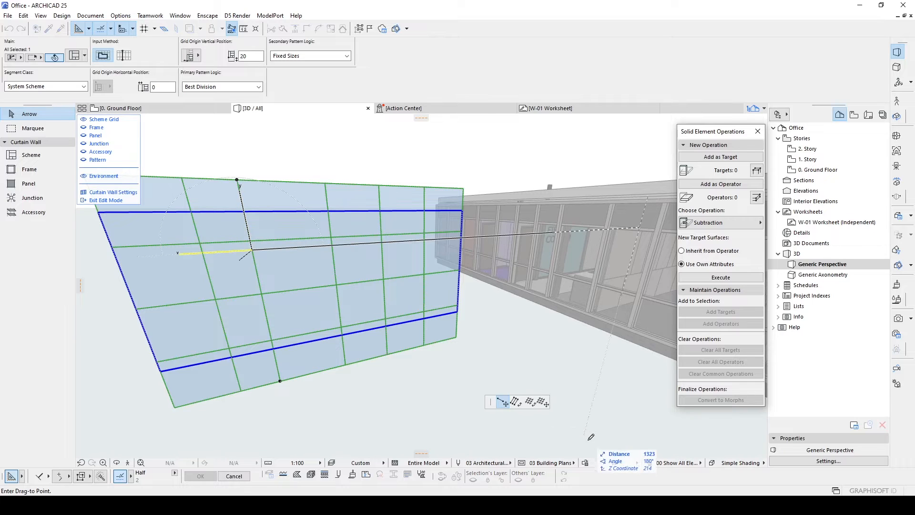
{"action": "left_click", "coordinate": [532, 403]}
{"action": "left_click", "coordinate": [302, 242]}
{"action": "left_click", "coordinate": [301, 275]}
{"action": "left_click", "coordinate": [289, 323]}
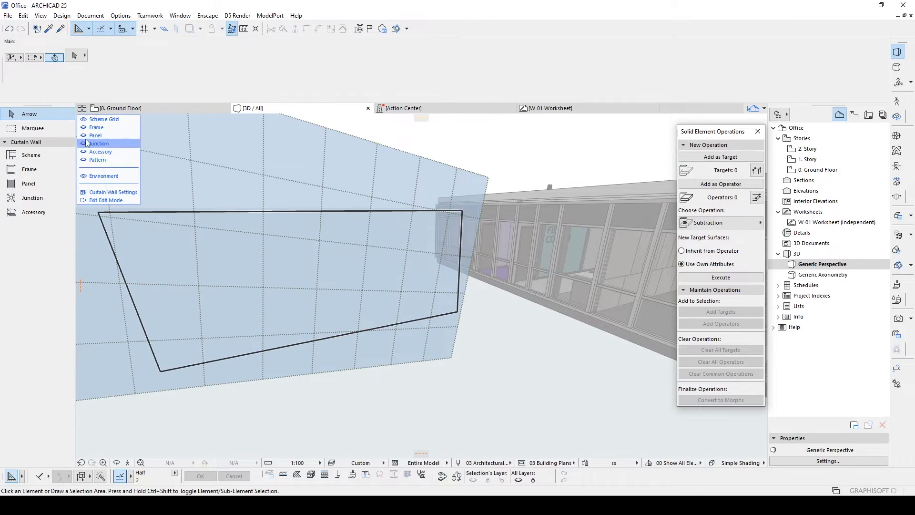
{"action": "left_click", "coordinate": [114, 200]}
{"action": "left_click", "coordinate": [390, 442]}
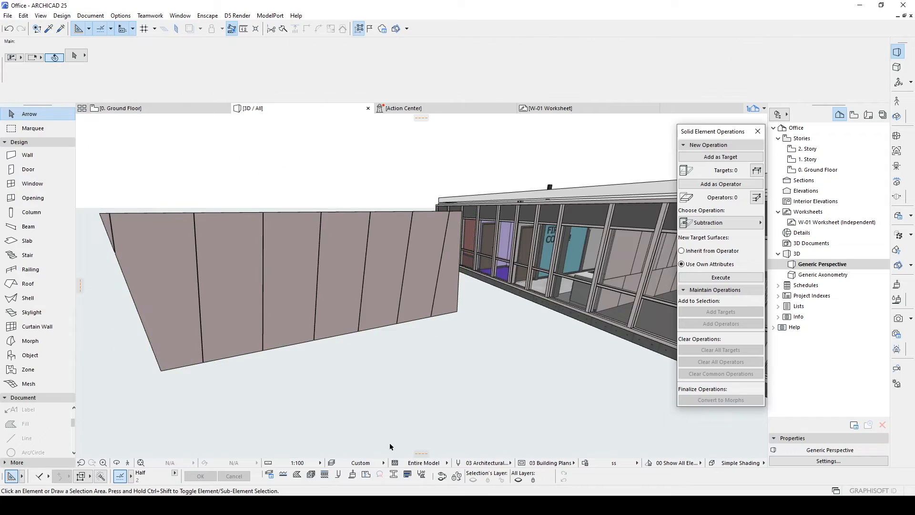
- Select the curtain wall with the slanted divisions and reopen it in Edit mode
{"action": "scroll", "coordinate": [405, 402], "scroll_direction": "down", "scroll_amount": 3}
{"action": "middle_click_drag", "start_coordinate": [405, 402], "coordinate": [324, 363], "text": "shift"}
{"action": "scroll", "coordinate": [325, 333], "scroll_direction": "up", "scroll_amount": 4}
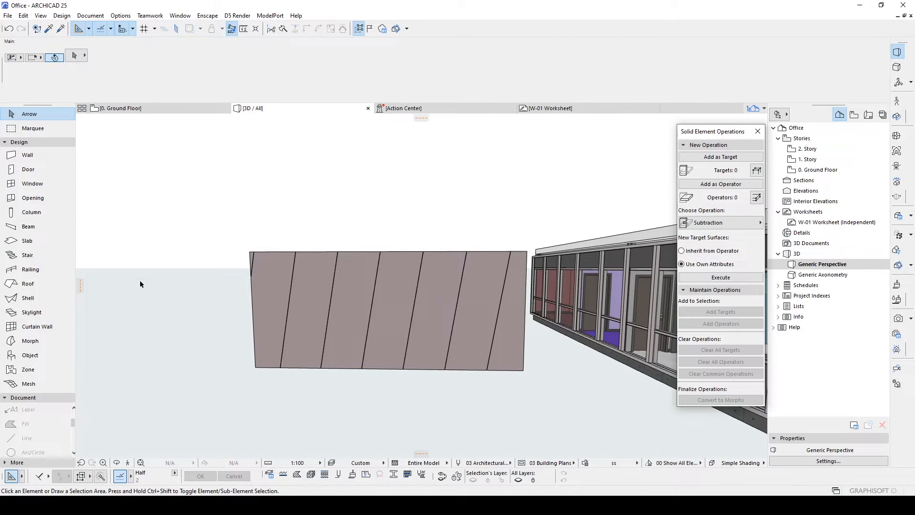
{"action": "scroll", "coordinate": [419, 306], "scroll_direction": "up", "scroll_amount": 3}
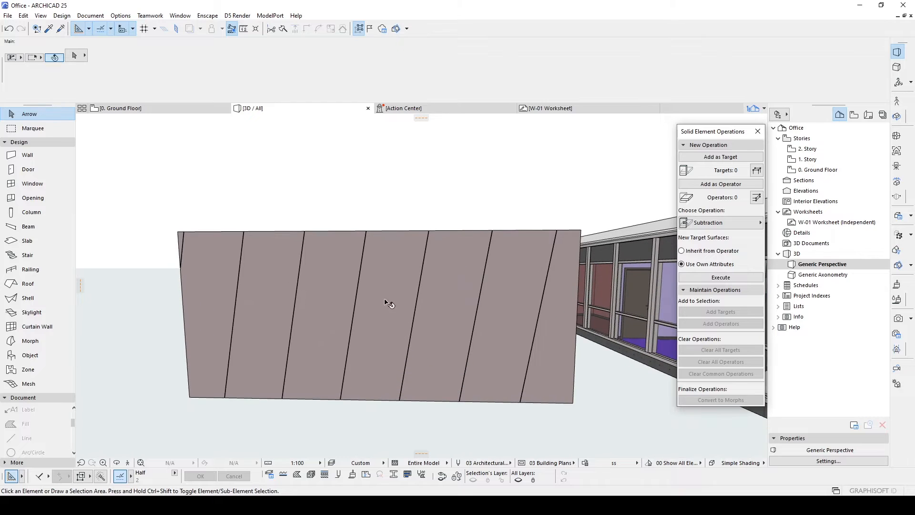
{"action": "left_click", "coordinate": [416, 293]}
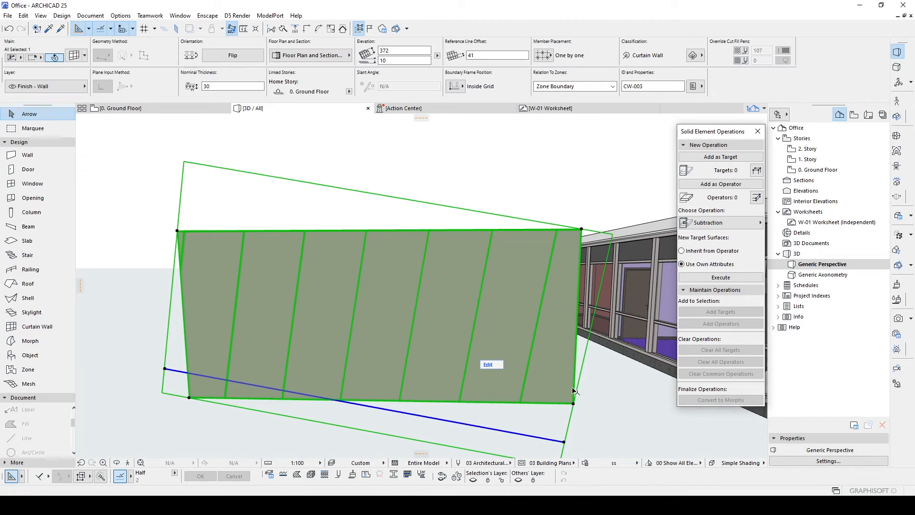
{"action": "left_click", "coordinate": [485, 367]}
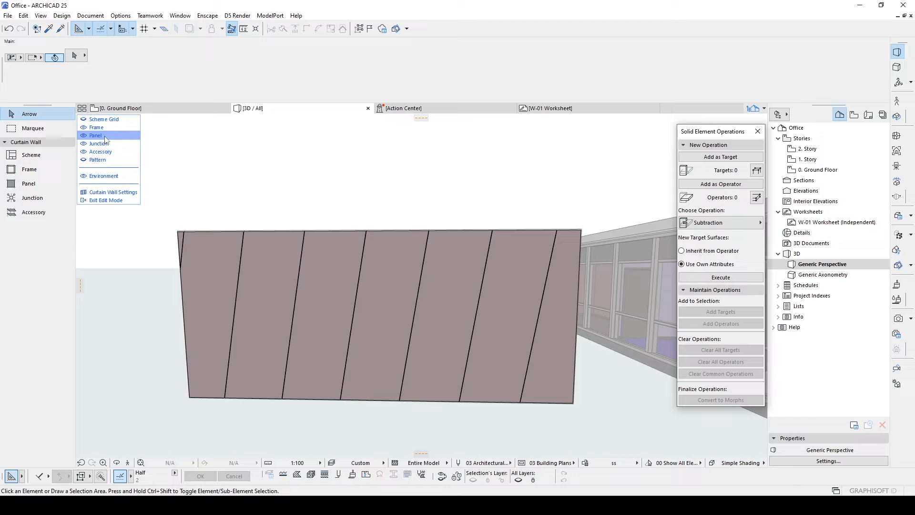
- Draw an Invisible member of the Custom Frame class across the curtain wall's full length at about mid-height
{"action": "left_click", "coordinate": [38, 170]}
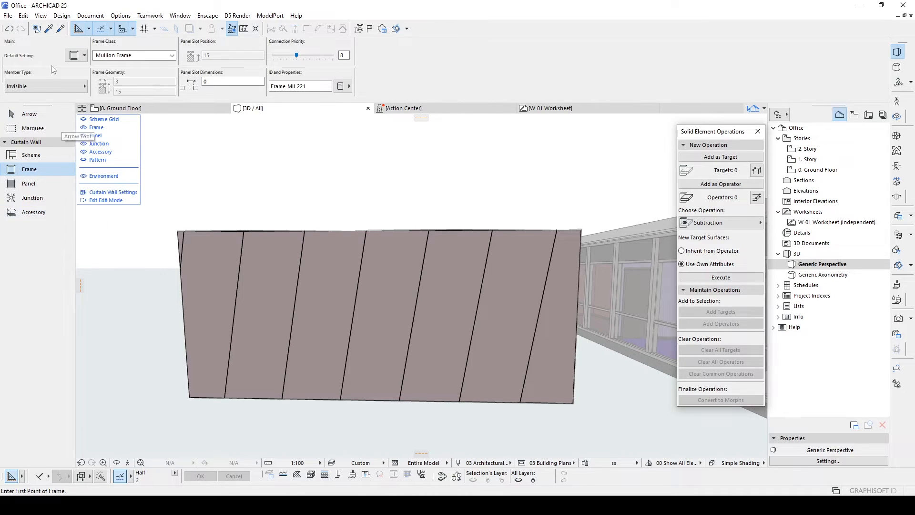
{"action": "left_click", "coordinate": [15, 89]}
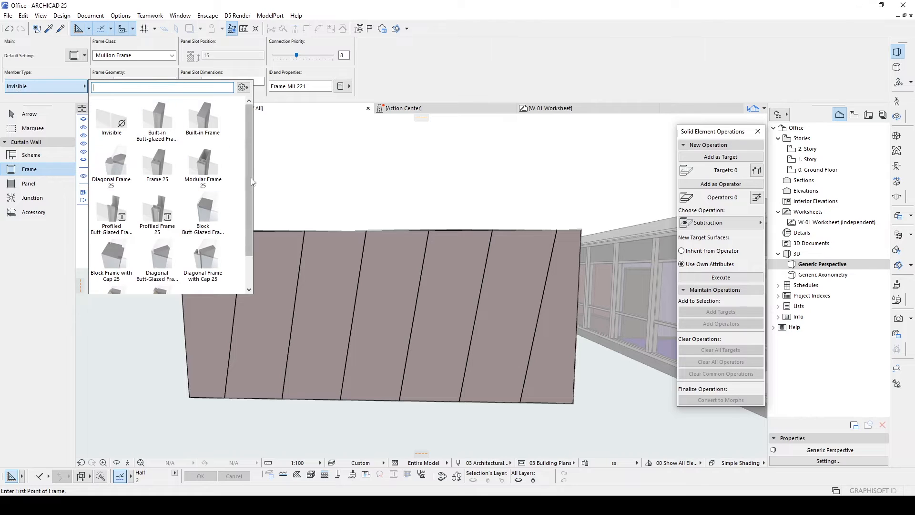
{"action": "left_click_drag", "start_coordinate": [250, 144], "coordinate": [247, 114]}
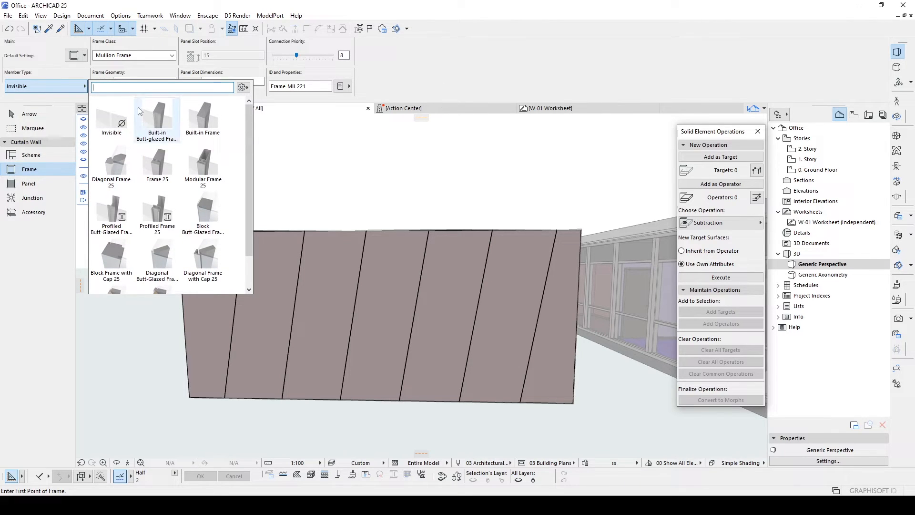
{"action": "left_click", "coordinate": [108, 128]}
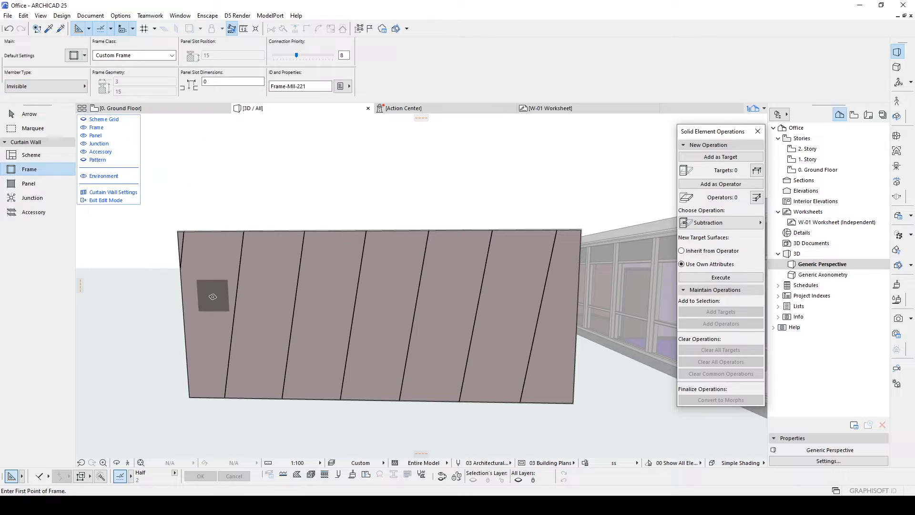
{"action": "left_click", "coordinate": [184, 313]}
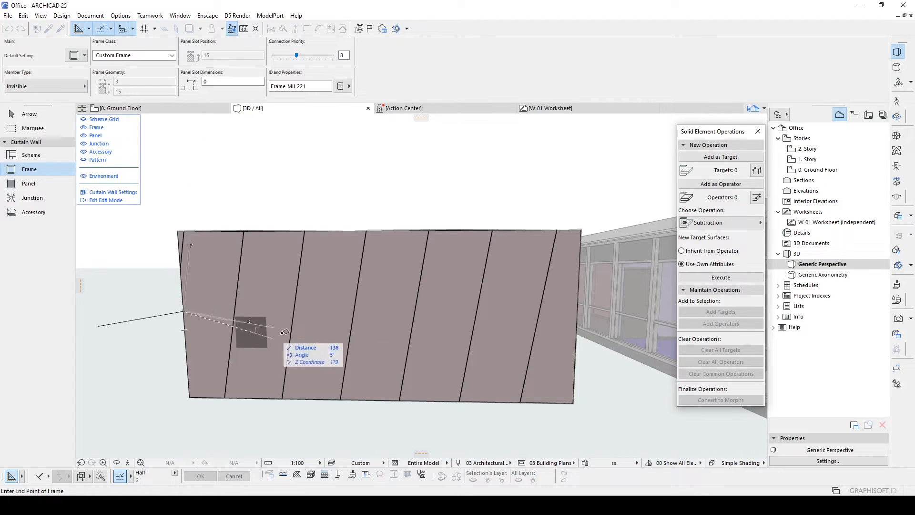
{"action": "left_click", "coordinate": [580, 310]}
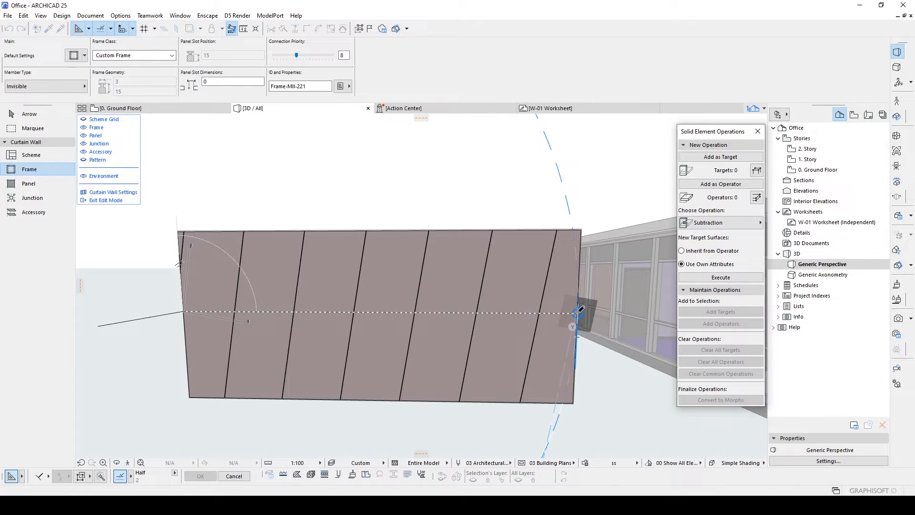
- Add two diagonal invisible custom frames, one splitting an upper panel and one splitting a panel in the lower row
{"action": "middle_click_drag", "start_coordinate": [374, 345], "coordinate": [308, 267], "text": "shift"}
{"action": "left_click", "coordinate": [325, 250]}
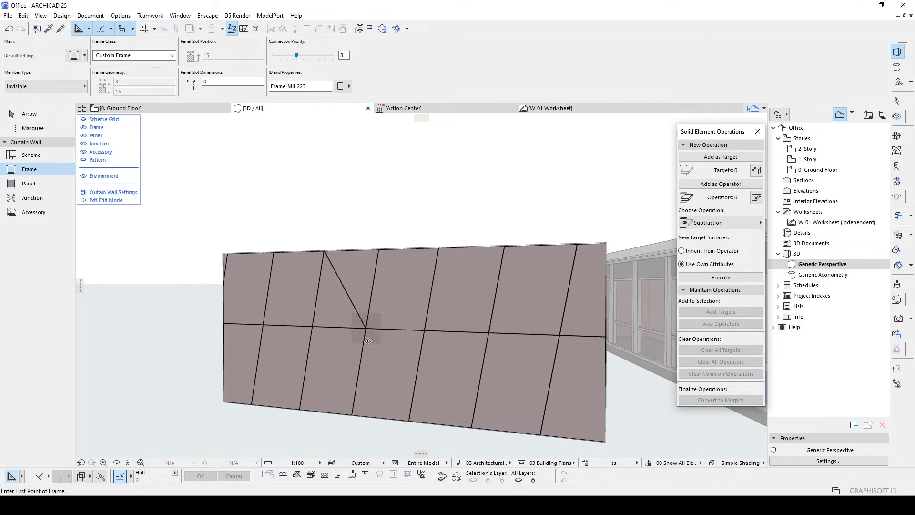
{"action": "left_click", "coordinate": [352, 414]}
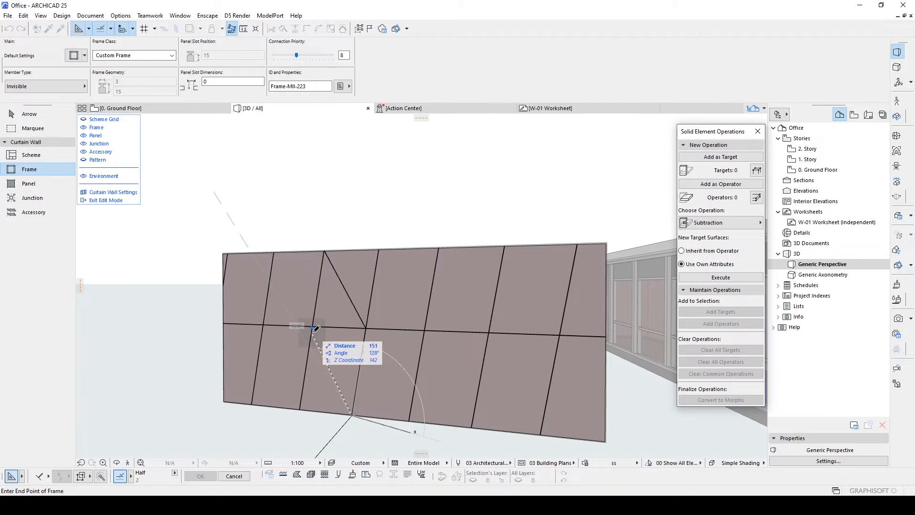
{"action": "middle_click_drag", "start_coordinate": [313, 327], "coordinate": [316, 249], "text": "shift"}
- Examine the panel joints around the new diagonal frames up close, and leave the curtain wall's Edit mode
{"action": "middle_click_drag", "start_coordinate": [301, 280], "coordinate": [326, 247], "text": "shift"}
{"action": "key", "text": "Up"}
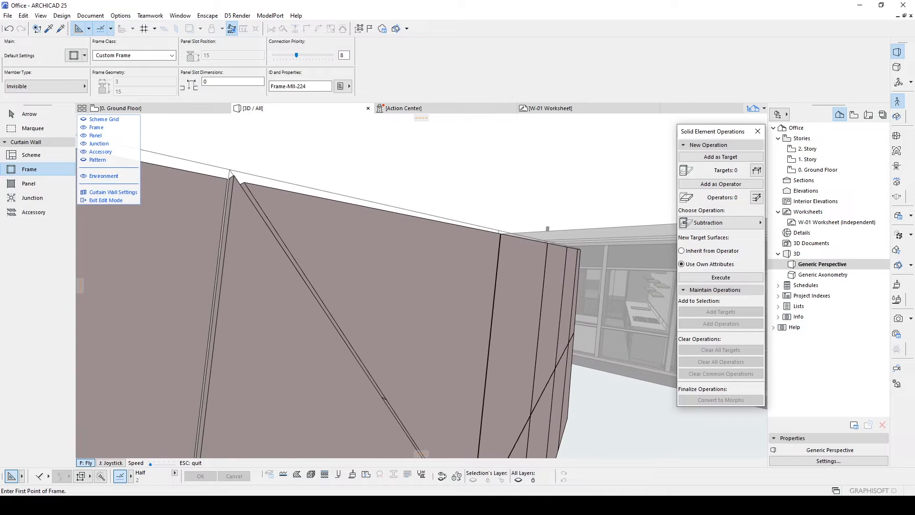
{"action": "key", "text": "Down"}
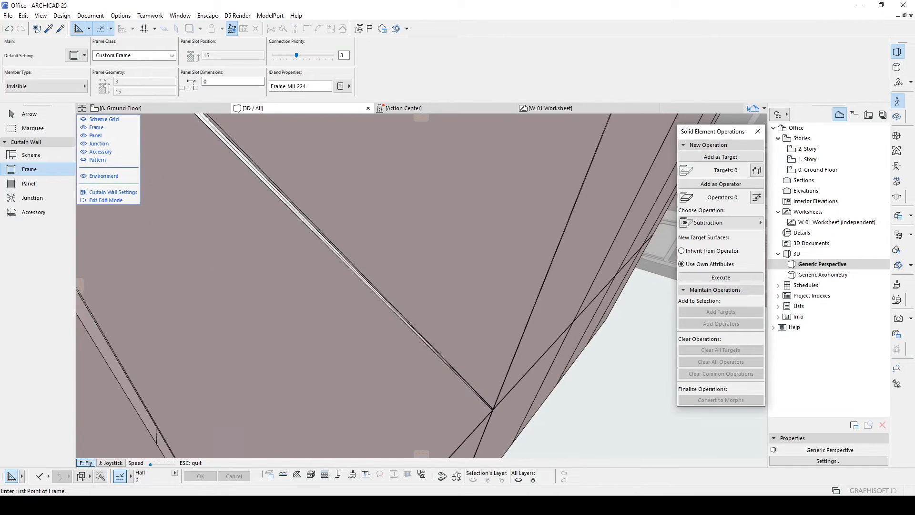
{"action": "key", "text": "Up"}
{"action": "key", "text": "Down"}
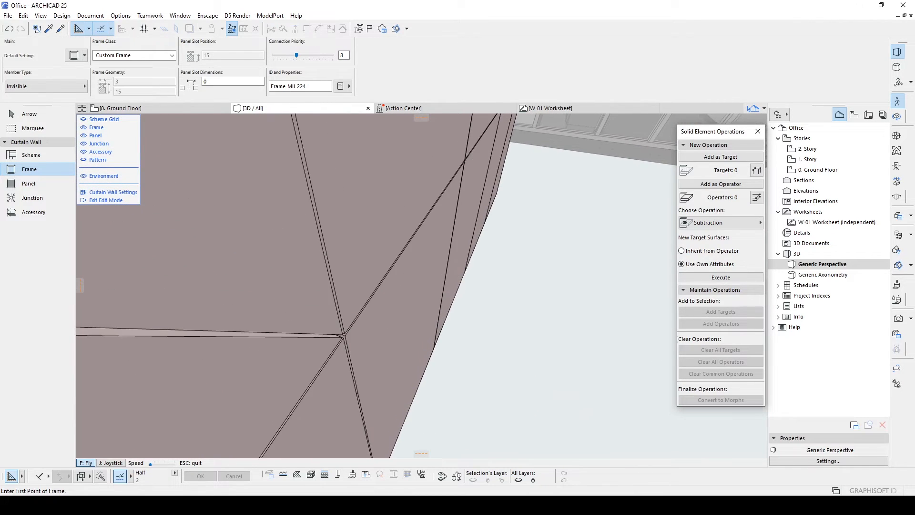
{"action": "key", "text": "Down"}
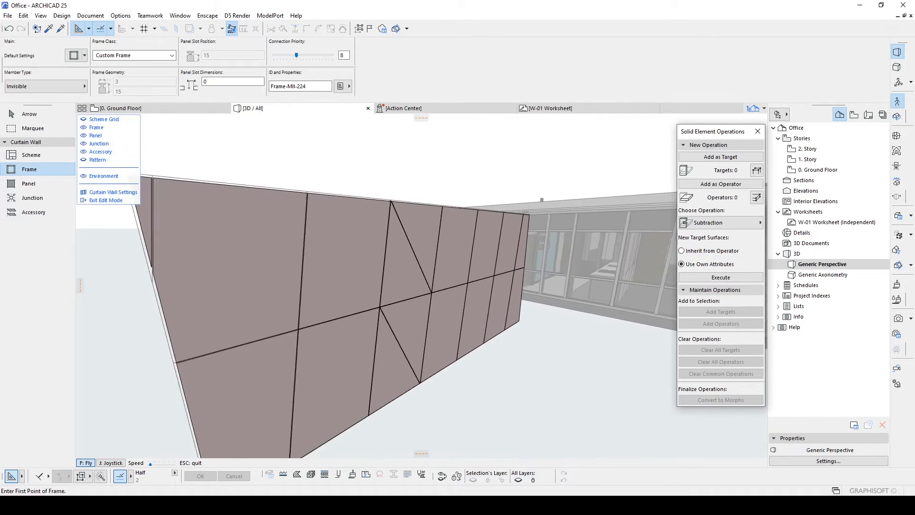
{"action": "key", "text": "Escape"}
{"action": "key", "text": "Escape"}
{"action": "key", "text": "Escape"}
{"action": "middle_click_drag", "start_coordinate": [469, 202], "coordinate": [424, 289], "text": "shift"}
- Fly through the office to the room with the faceted triangular ceiling and examine how that ceiling is built
{"action": "key", "text": "shift+F3"}
{"action": "key", "text": "Up"}
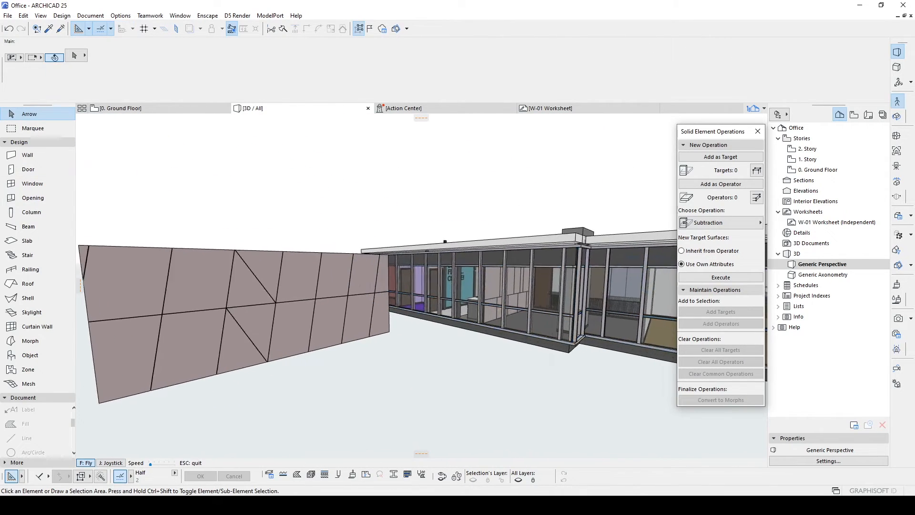
{"action": "key", "text": "Up"}
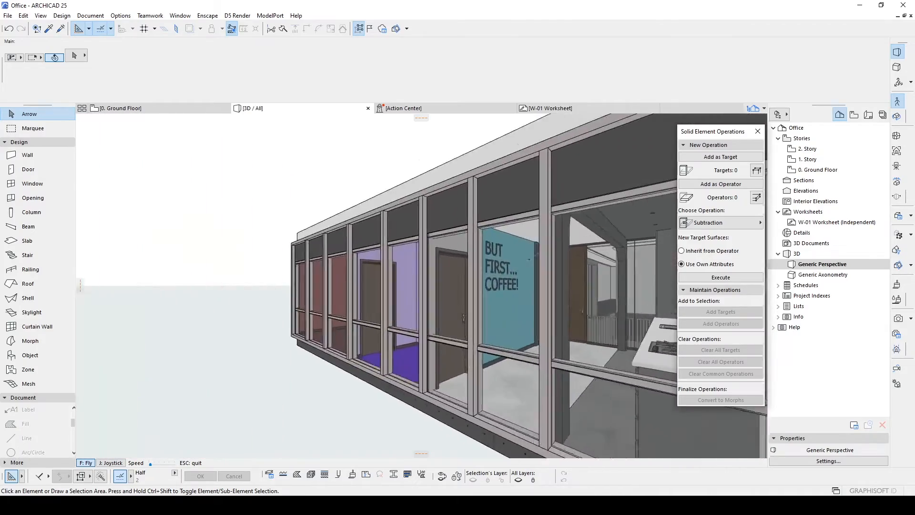
{"action": "key", "text": "Up"}
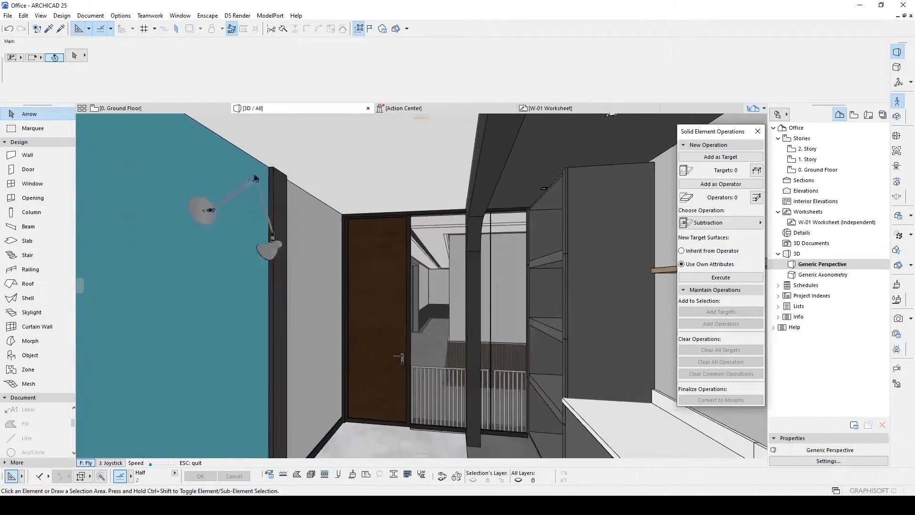
{"action": "key", "text": "Up"}
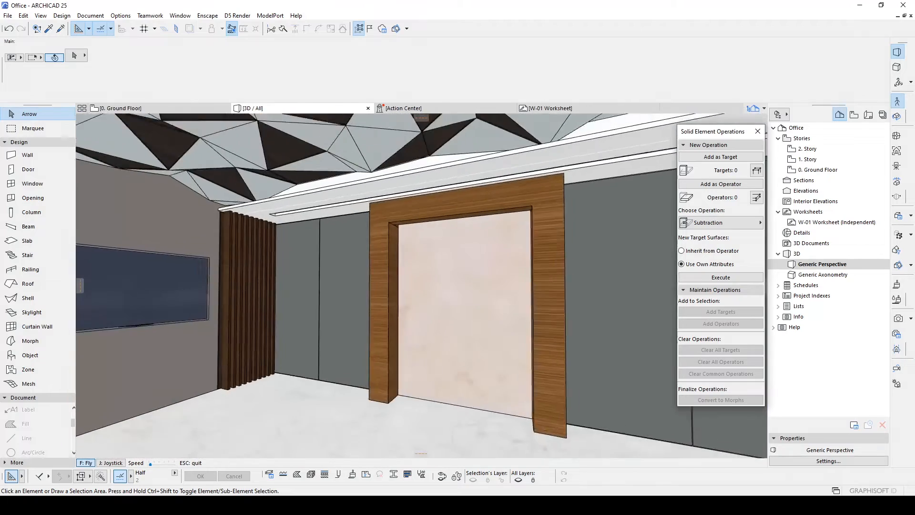
{"action": "key", "text": "Escape"}
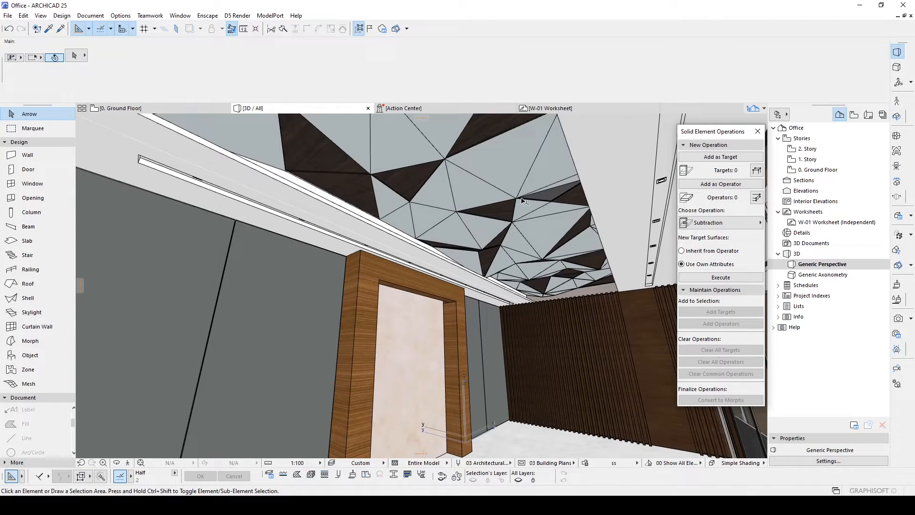
{"action": "left_click", "coordinate": [370, 176]}
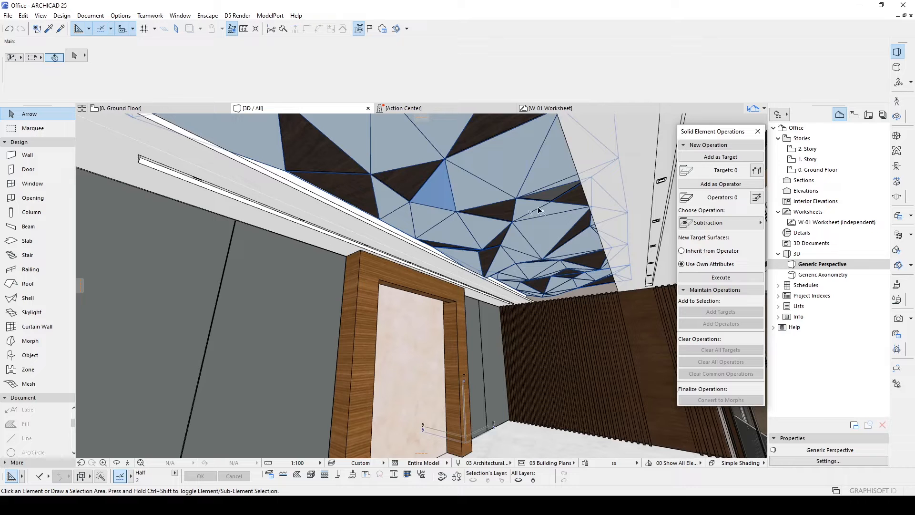
{"action": "left_click", "coordinate": [506, 218]}
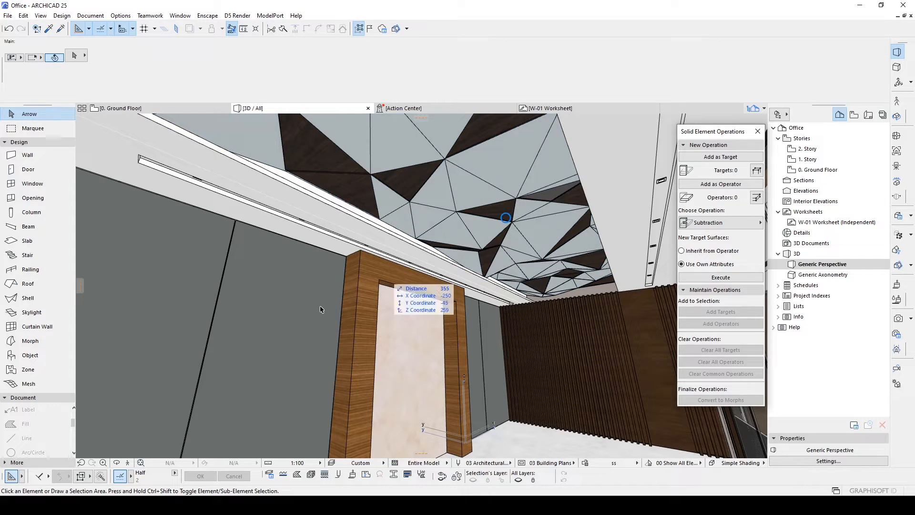
- Place a small rectangular mesh on the marble floor in front of the wood-framed opening, using the rectangular geometry method
{"action": "middle_click_drag", "start_coordinate": [414, 301], "coordinate": [422, 274], "text": "shift"}
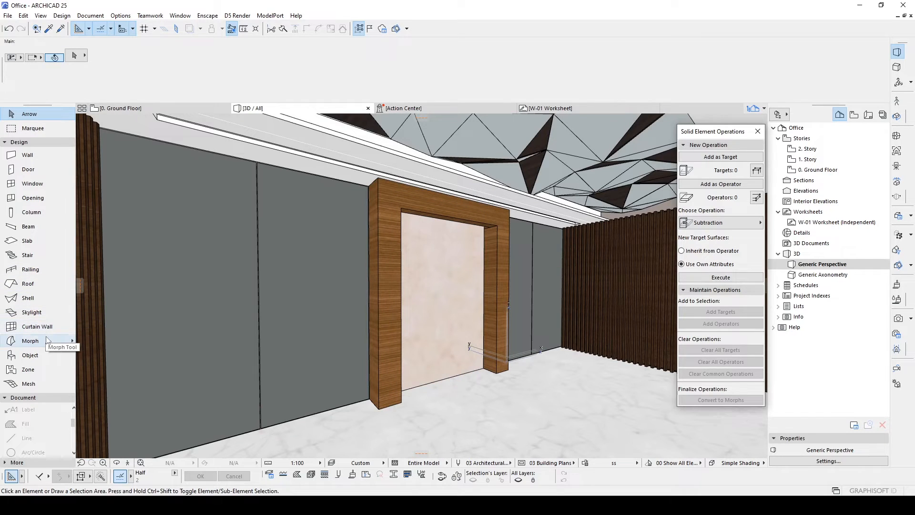
{"action": "left_click", "coordinate": [24, 159]}
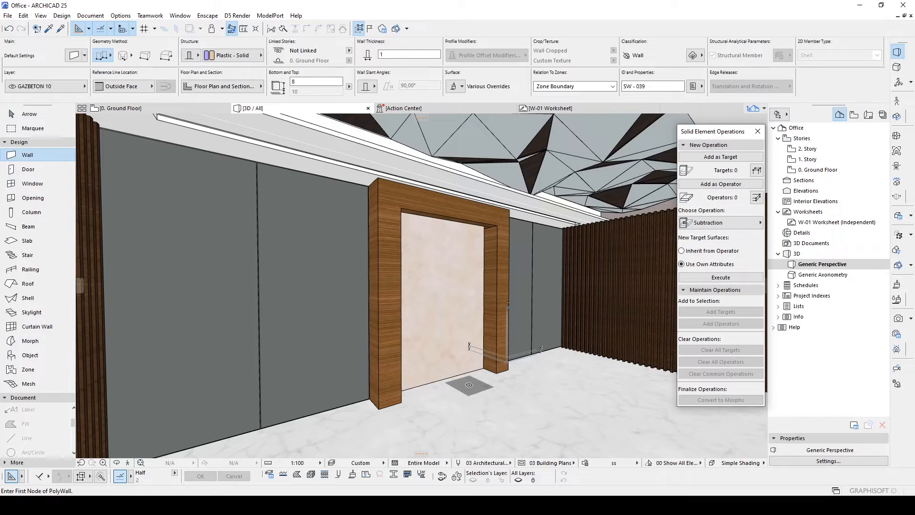
{"action": "left_click", "coordinate": [56, 383]}
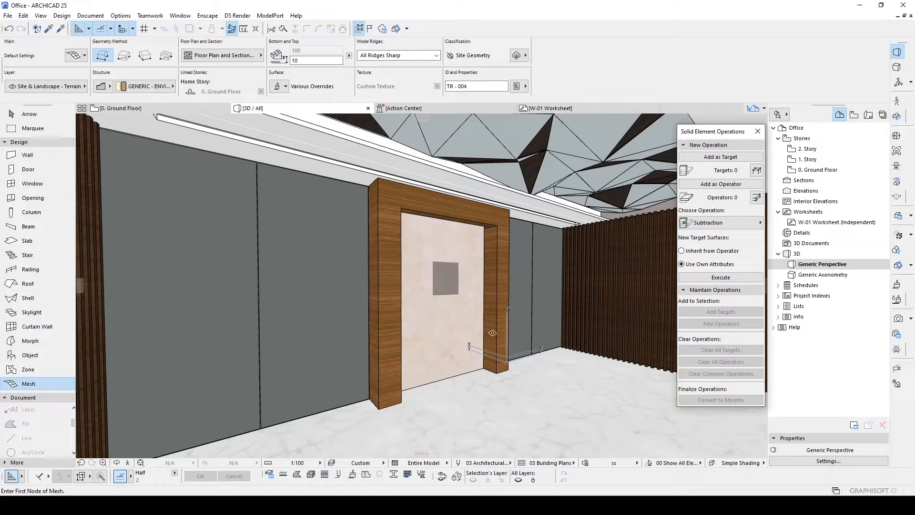
{"action": "left_click", "coordinate": [475, 425]}
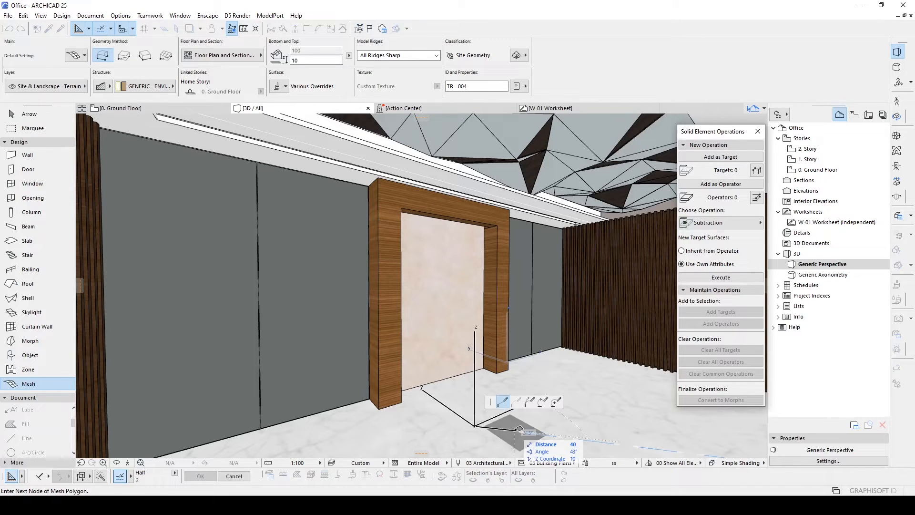
{"action": "left_click", "coordinate": [124, 55]}
{"action": "left_click", "coordinate": [517, 421]}
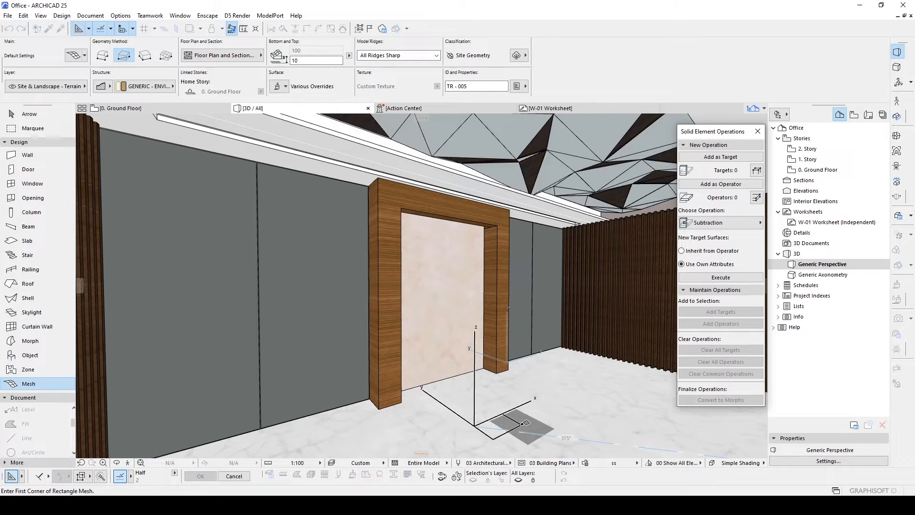
{"action": "key", "text": "Escape"}
- Raise the rectangular mesh so it stands on the floor as a block with its top elevation at 110
{"action": "left_click", "coordinate": [520, 425]}
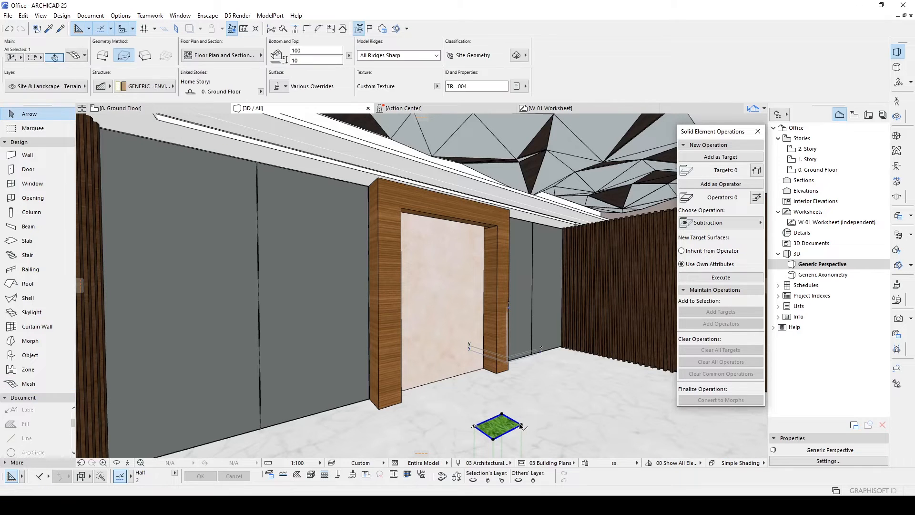
{"action": "left_click", "coordinate": [520, 425]}
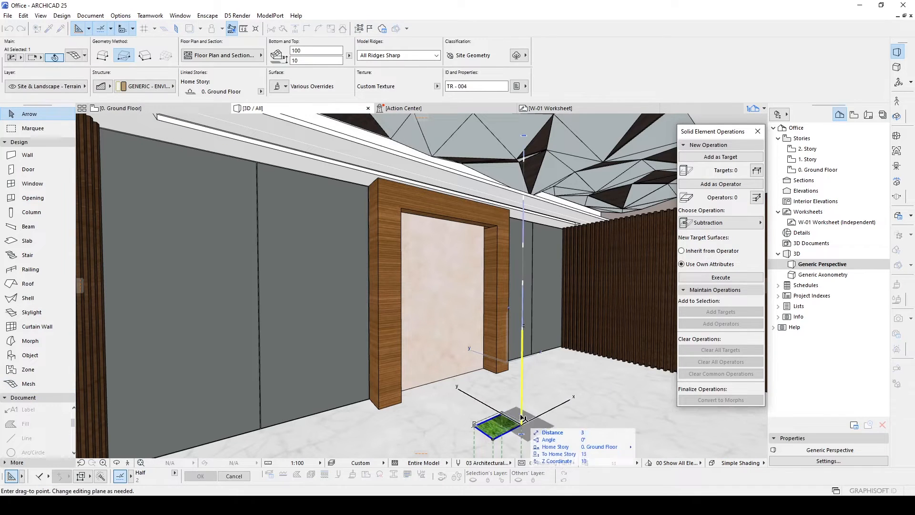
{"action": "left_click", "coordinate": [523, 288]}
{"action": "left_click", "coordinate": [522, 400]}
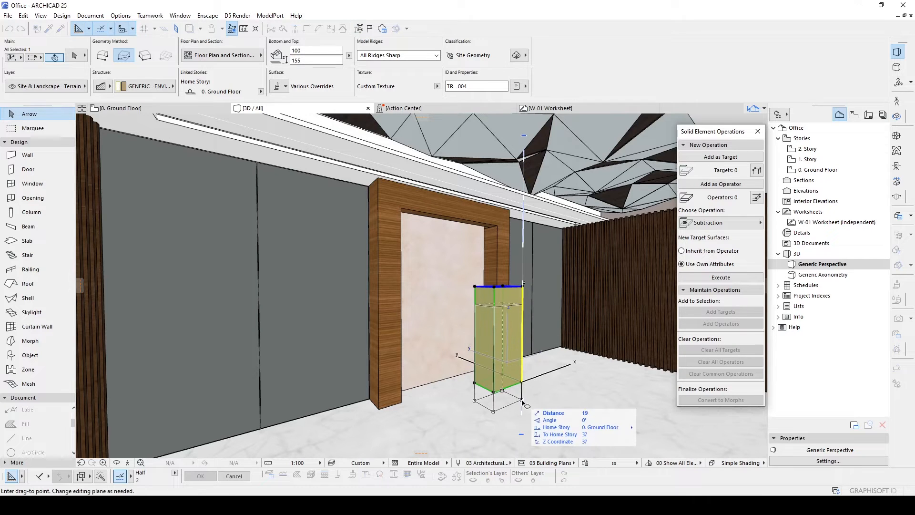
{"action": "left_click", "coordinate": [493, 441]}
- Copy the mesh block to a spot further along the floor, and place another copy adjoining that one
{"action": "left_click", "coordinate": [493, 440]}
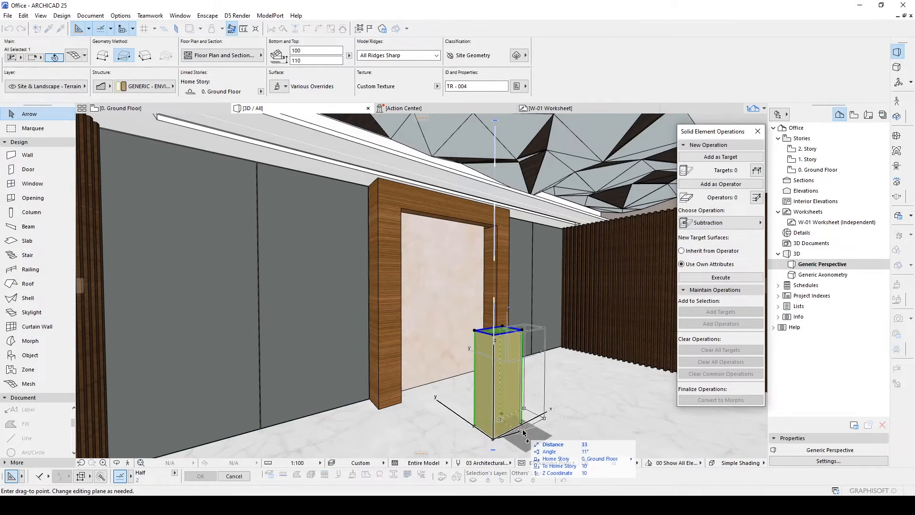
{"action": "left_click", "coordinate": [552, 409]}
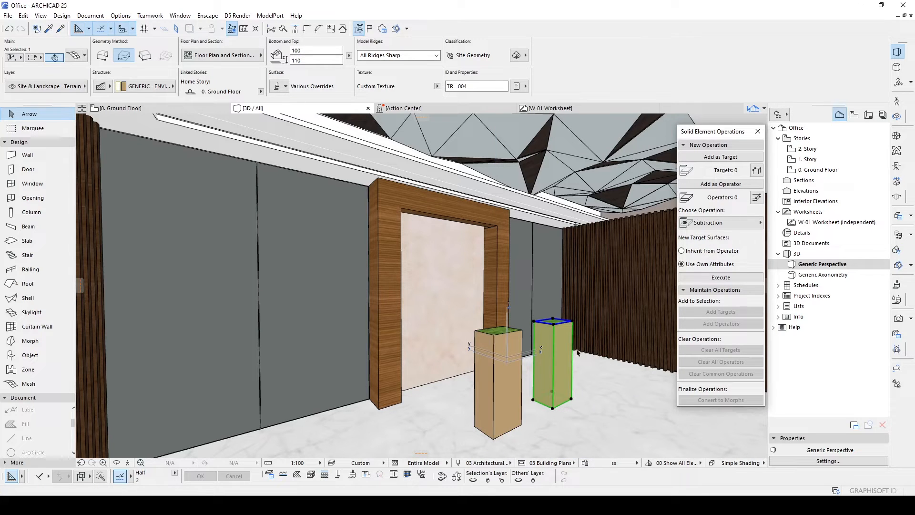
{"action": "key", "text": "ctrl+shift+d"}
{"action": "left_click", "coordinate": [572, 321]}
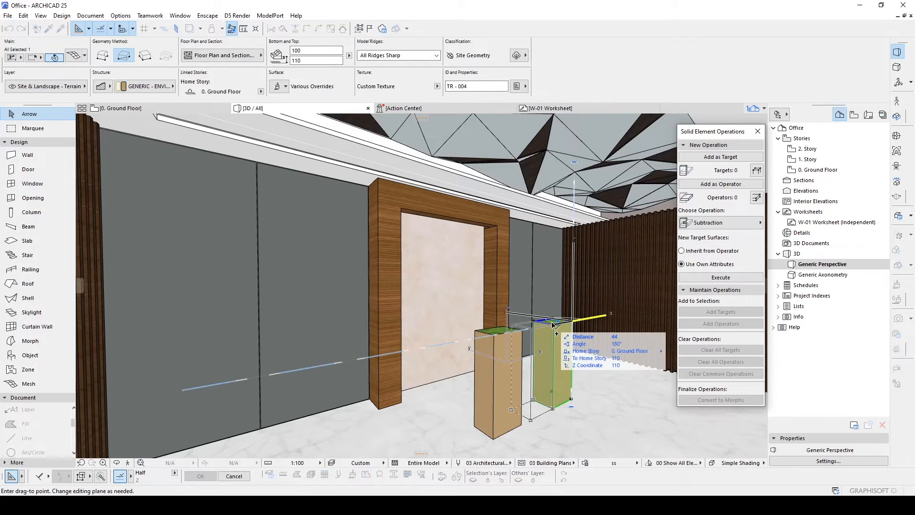
{"action": "left_click", "coordinate": [553, 324]}
- Offset the middle block's side edge until it meets the first block, closing the gap between them
{"action": "middle_click_drag", "start_coordinate": [595, 350], "coordinate": [544, 339], "text": "shift"}
{"action": "scroll", "coordinate": [543, 338], "scroll_direction": "up", "scroll_amount": 3}
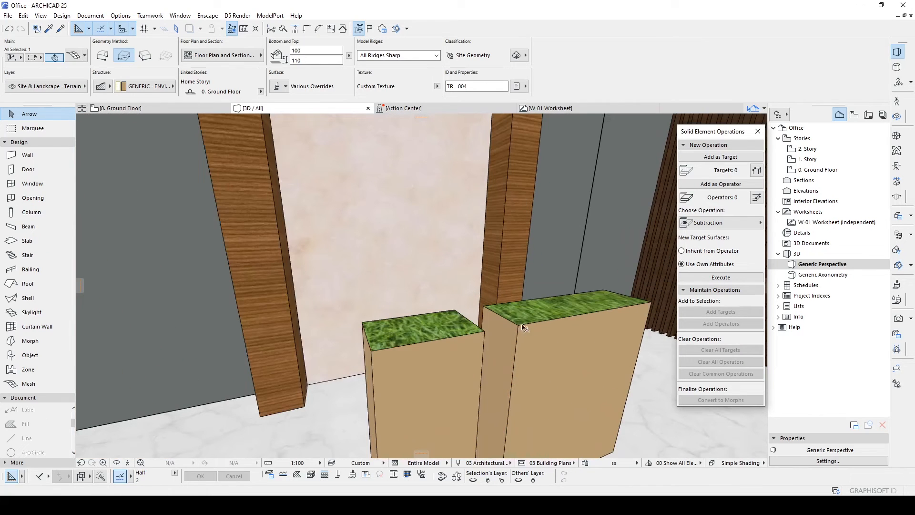
{"action": "left_click", "coordinate": [498, 317]}
{"action": "left_click", "coordinate": [542, 402]}
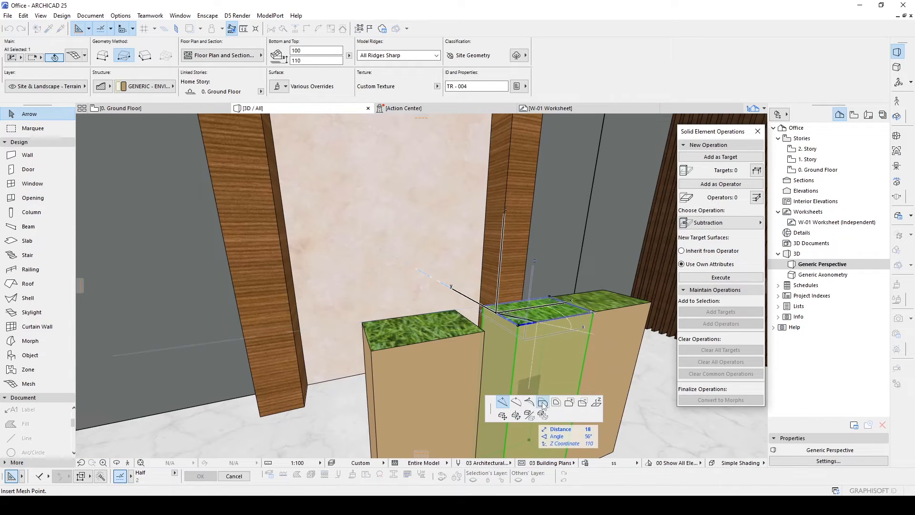
{"action": "middle_click_drag", "start_coordinate": [505, 363], "coordinate": [484, 342], "text": "shift"}
- Raise the bottom of the middle mesh block to leave a thickness of 35, opening a gap between the outer blocks
{"action": "left_click", "coordinate": [505, 384]}
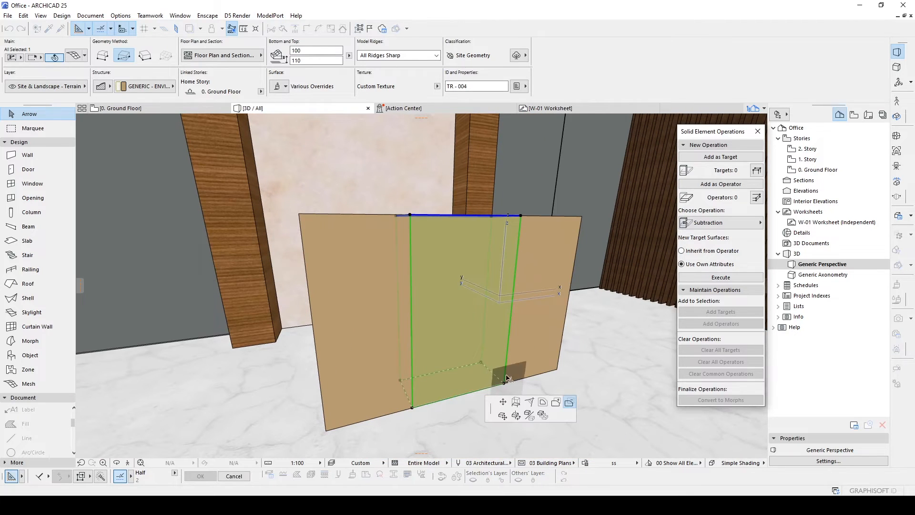
{"action": "left_click", "coordinate": [517, 402]}
{"action": "left_click", "coordinate": [501, 284]}
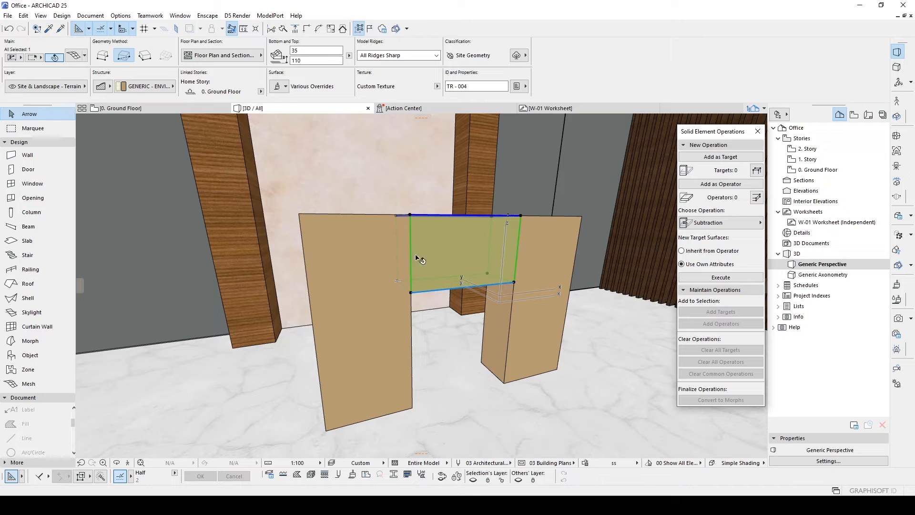
{"action": "key", "text": "Down"}
{"action": "key", "text": "Left"}
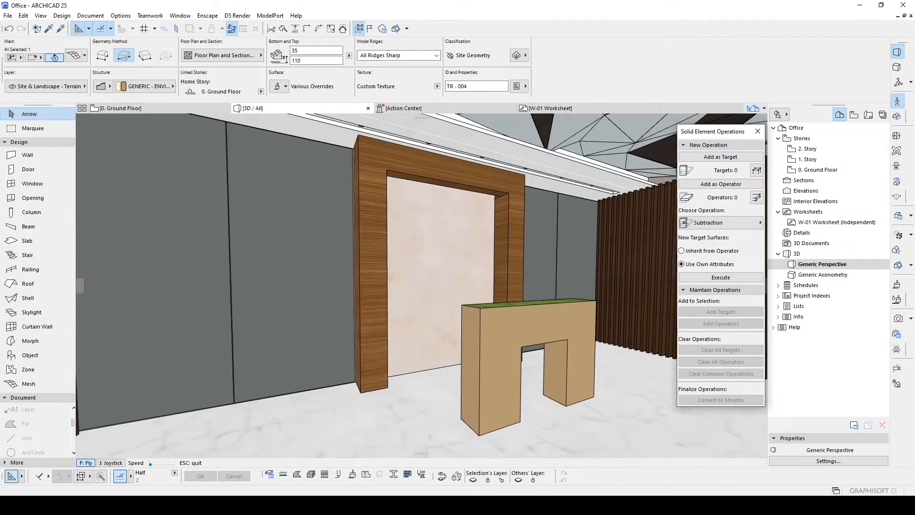
{"action": "key", "text": "Escape"}
- Assign one linked override surface to all faces of the three mesh blocks, and delete the blocks
{"action": "left_click", "coordinate": [487, 375], "text": "shift"}
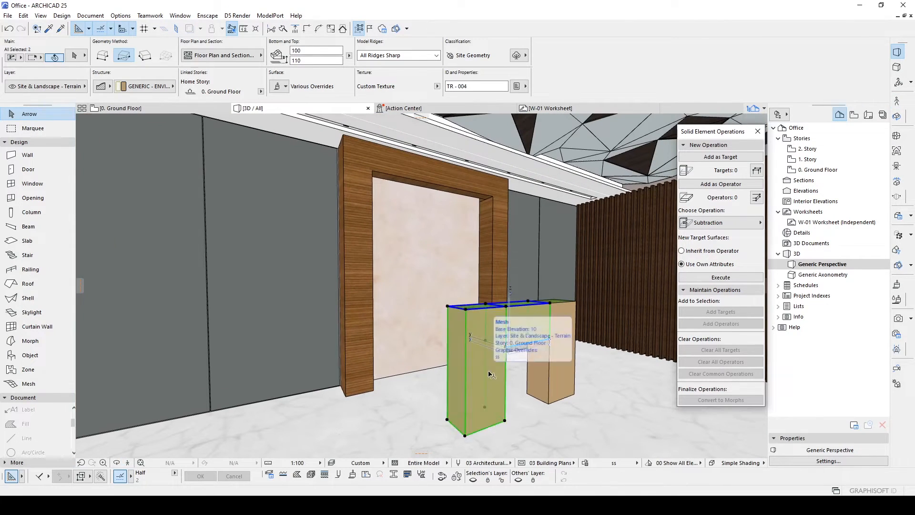
{"action": "left_click", "coordinate": [281, 86]}
{"action": "left_click", "coordinate": [281, 138]}
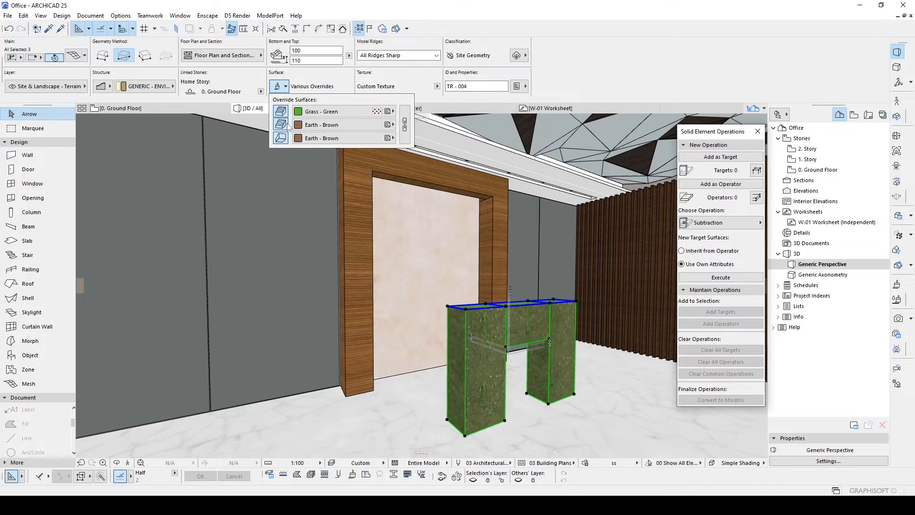
{"action": "left_click", "coordinate": [406, 126]}
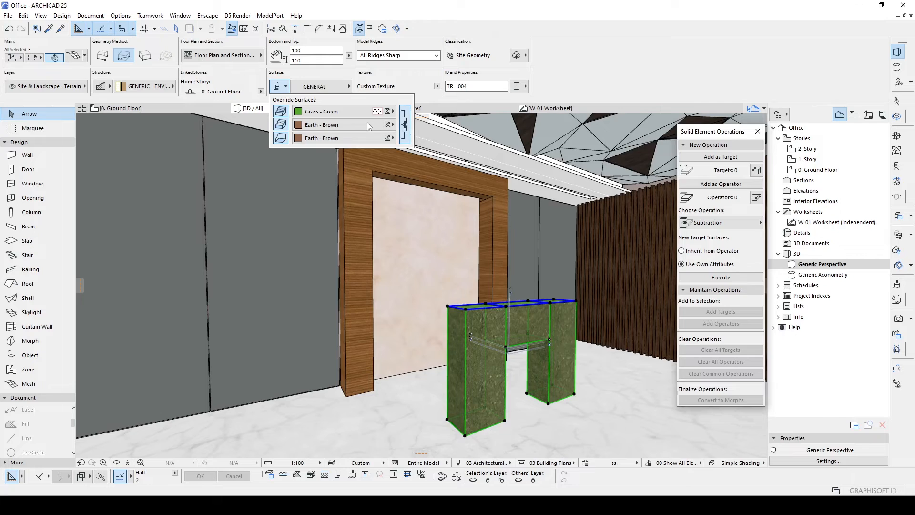
{"action": "left_click", "coordinate": [369, 125]}
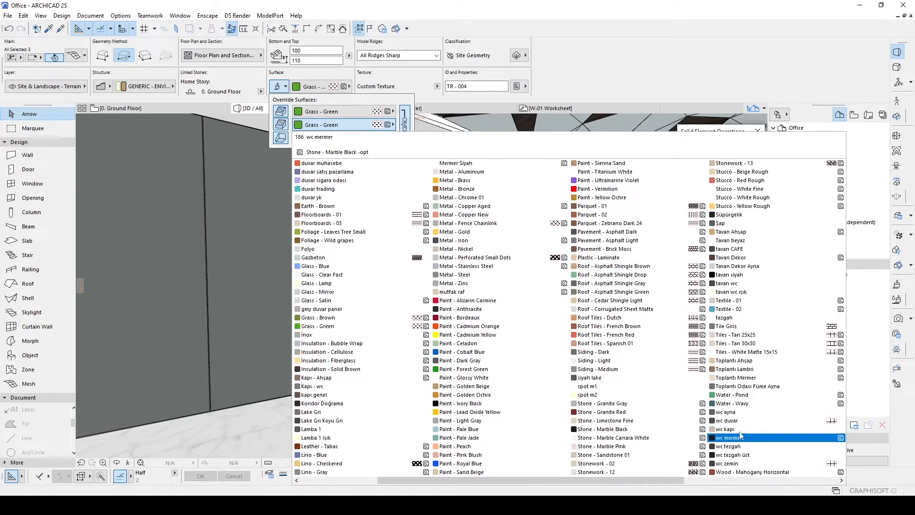
{"action": "left_click", "coordinate": [752, 163]}
{"action": "middle_click_drag", "start_coordinate": [612, 326], "coordinate": [567, 335], "text": "shift"}
{"action": "key", "text": "Delete"}
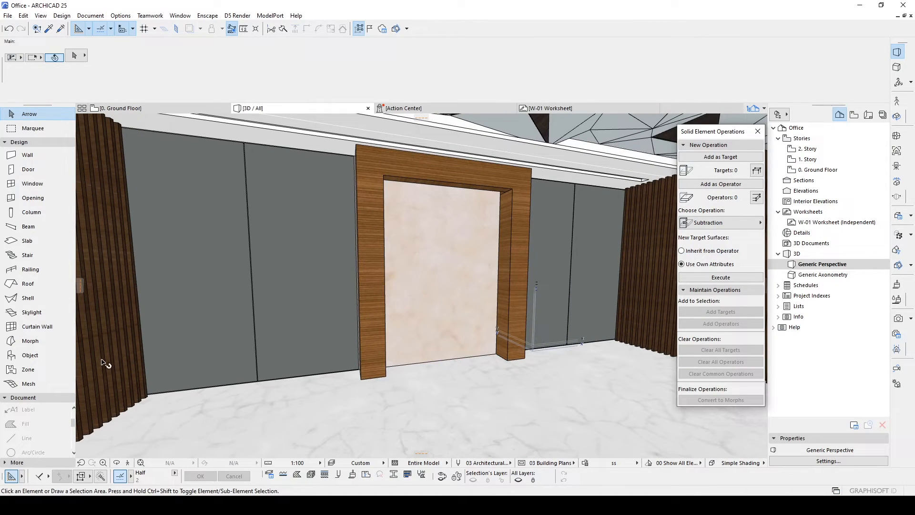
- Draw an Extruded shell as a vault on the floor in front of the wood-framed opening
{"action": "left_click", "coordinate": [28, 298]}
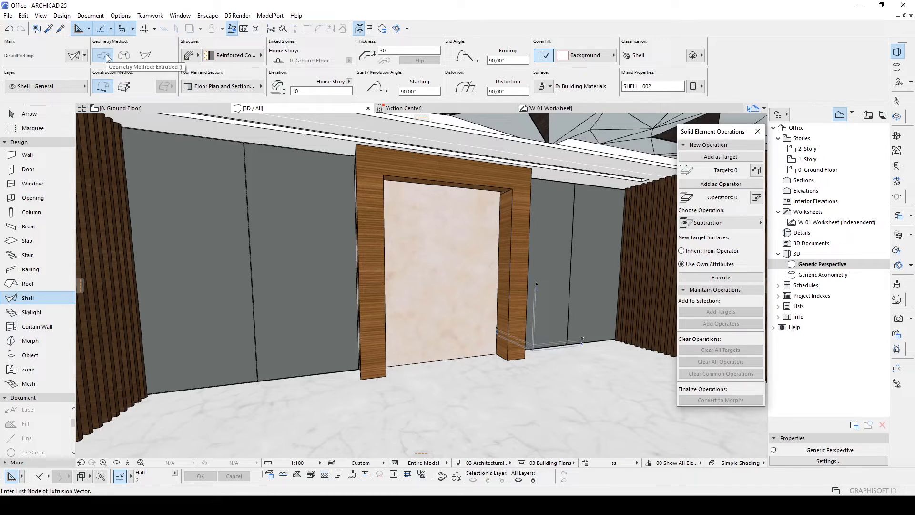
{"action": "left_click", "coordinate": [424, 408]}
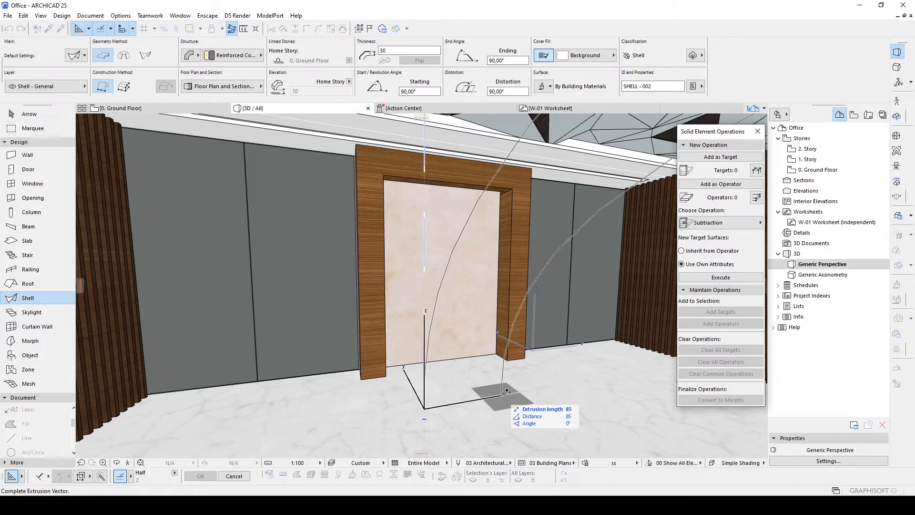
{"action": "left_click", "coordinate": [532, 390]}
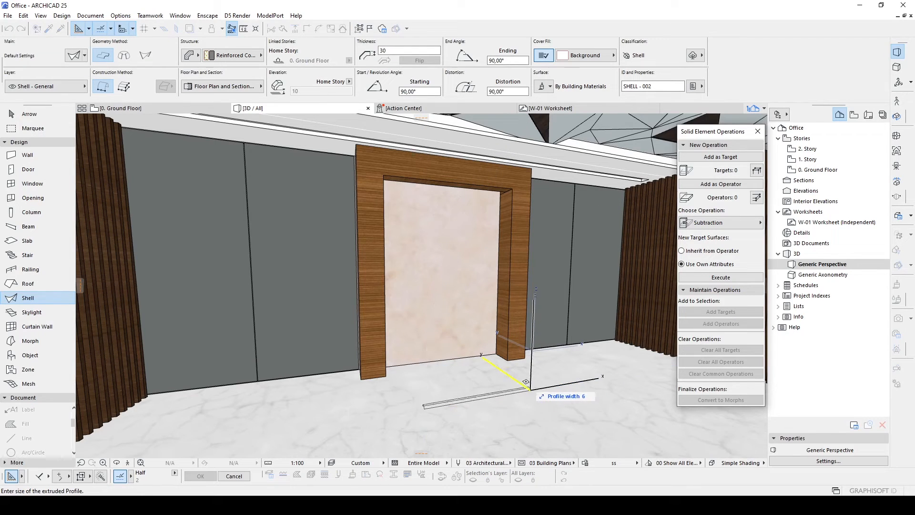
{"action": "left_click", "coordinate": [504, 362]}
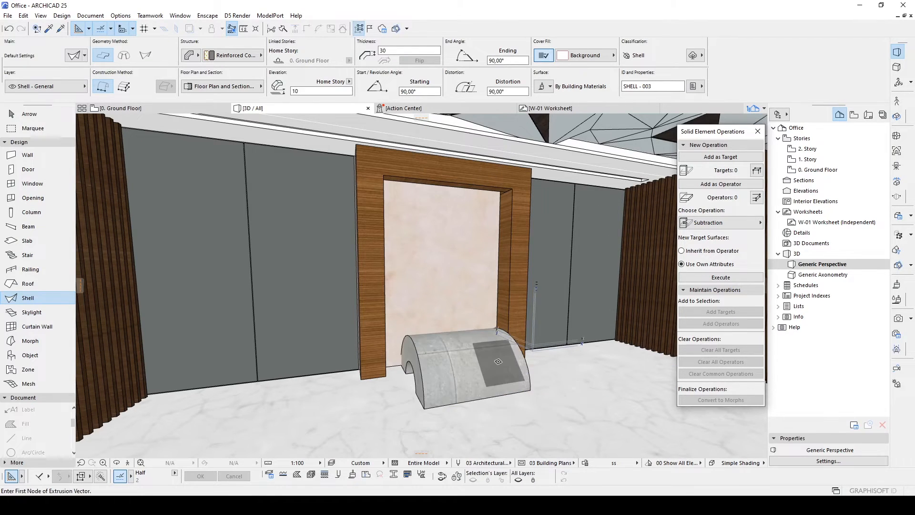
- Draw a second Extruded shell with a profile about 124 wide beside the first one, and delete the first shell
{"action": "left_click", "coordinate": [552, 395]}
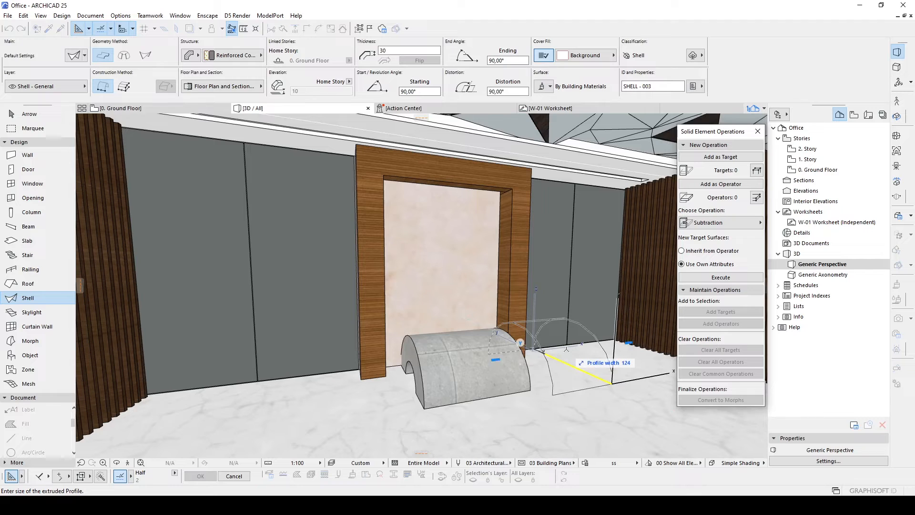
{"action": "left_click", "coordinate": [491, 360]}
{"action": "key", "text": "Escape"}
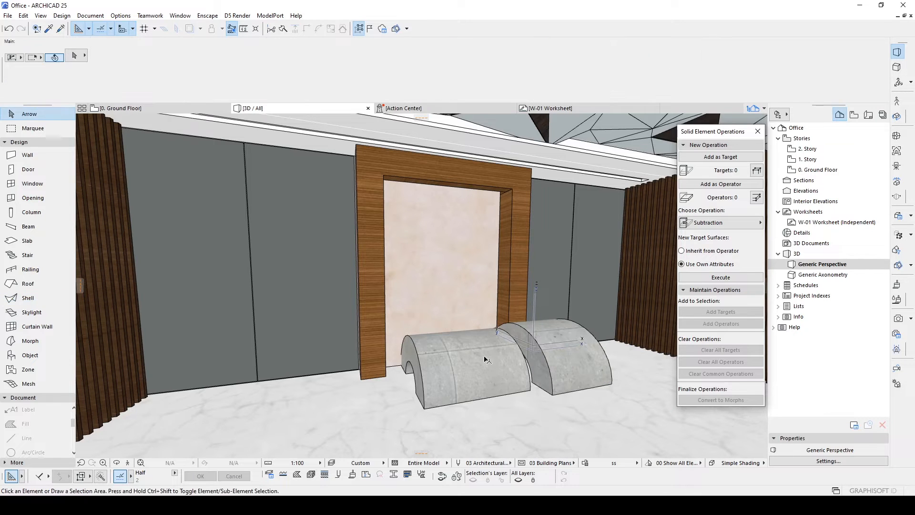
{"action": "left_click", "coordinate": [486, 360]}
{"action": "key", "text": "Delete"}
- Straighten the remaining shell's curved profile so the vault becomes a flat plate
{"action": "left_click", "coordinate": [571, 358]}
{"action": "middle_click_drag", "start_coordinate": [513, 349], "coordinate": [570, 330], "text": "shift"}
{"action": "left_click", "coordinate": [569, 330]}
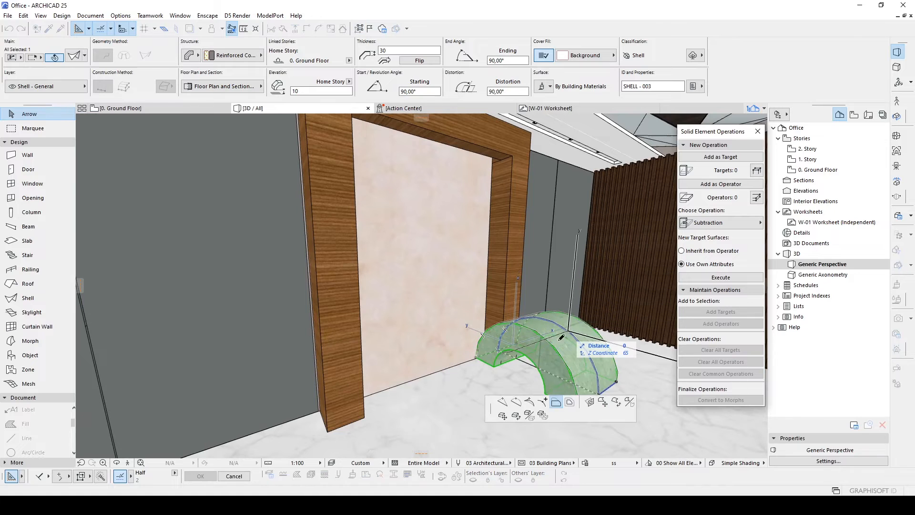
{"action": "left_click", "coordinate": [503, 403]}
{"action": "middle_click_drag", "start_coordinate": [566, 380], "coordinate": [594, 384], "text": "shift"}
{"action": "key", "text": "ctrl+e"}
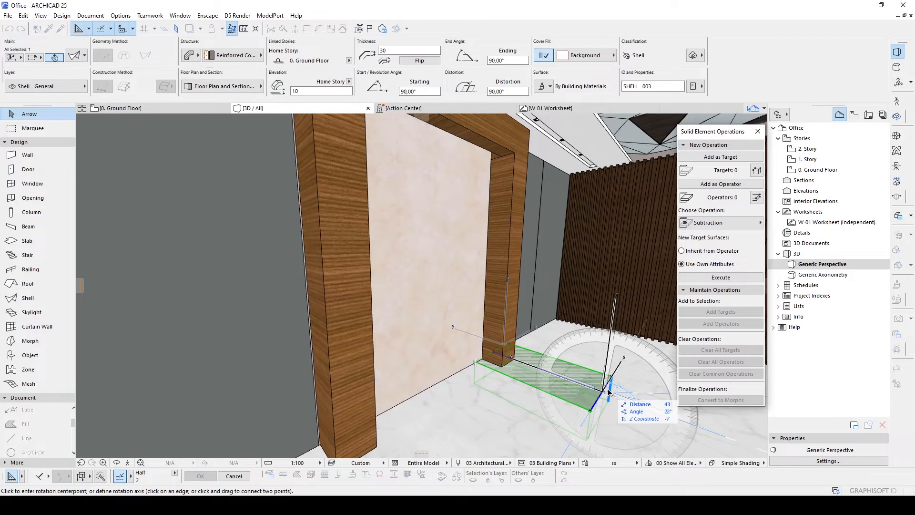
{"action": "key", "text": "Escape"}
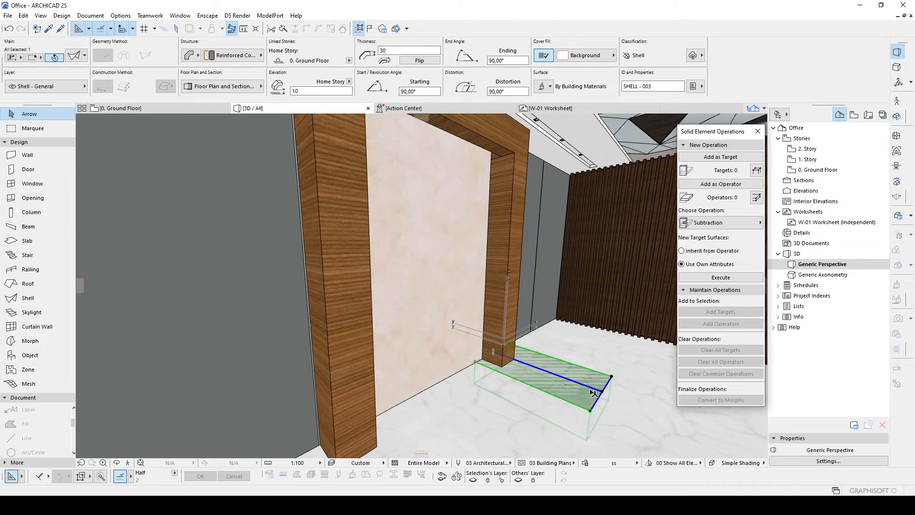
{"action": "right_click", "coordinate": [594, 393]}
{"action": "mouse_move", "coordinate": [647, 192]}
{"action": "left_click", "coordinate": [728, 199]}
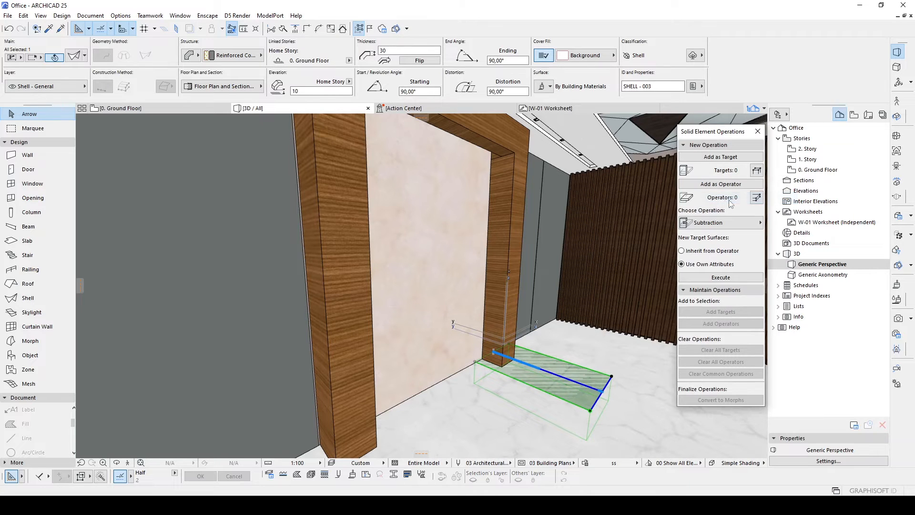
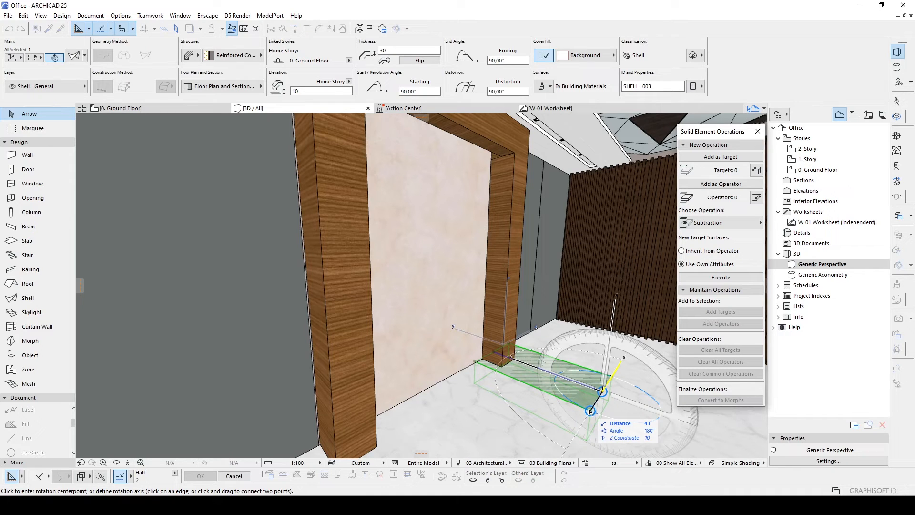
{"action": "left_click", "coordinate": [590, 411]}
{"action": "key", "text": "Escape"}
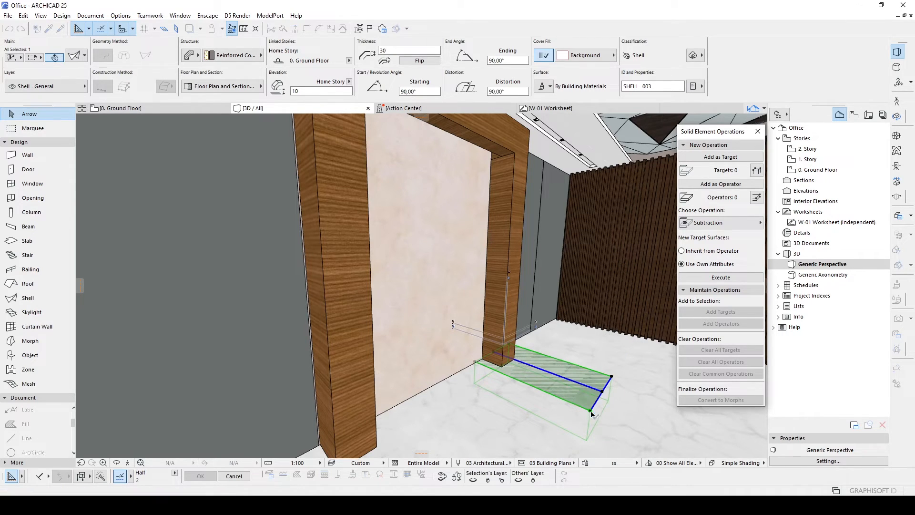
- Rotate the flat shell plate upright about its end edge, and raise it to an elevation of 126
{"action": "key", "text": "ctrl+e"}
{"action": "left_click", "coordinate": [603, 392]}
{"action": "left_click", "coordinate": [566, 379]}
{"action": "middle_click_drag", "start_coordinate": [605, 348], "coordinate": [614, 329], "text": "shift"}
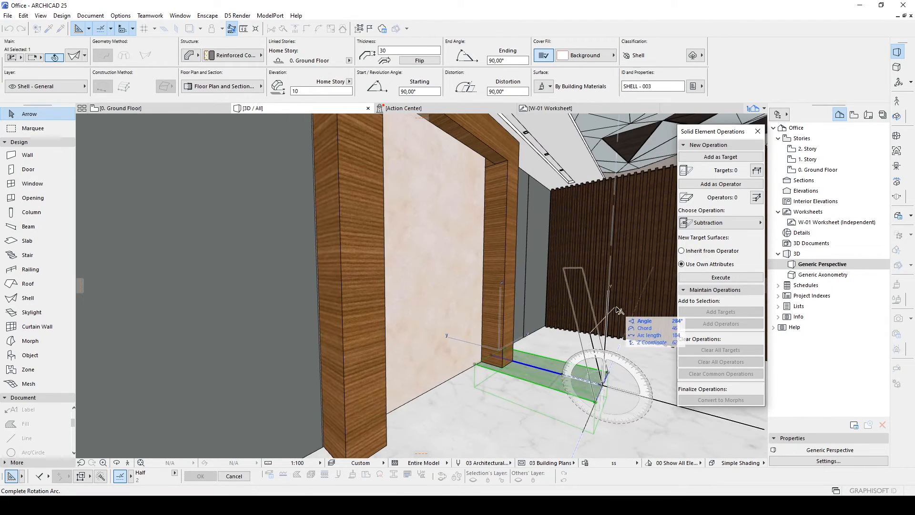
{"action": "left_click", "coordinate": [600, 434]}
{"action": "left_click", "coordinate": [595, 402]}
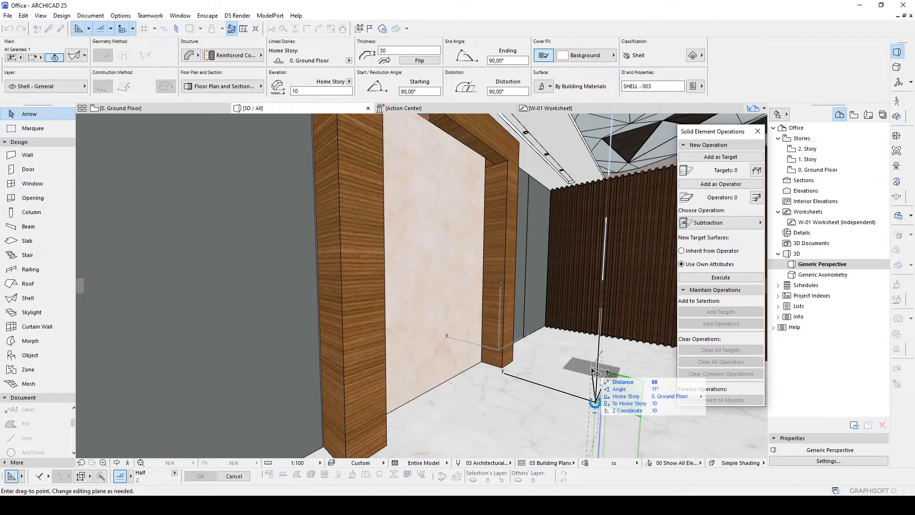
{"action": "left_click", "coordinate": [607, 276]}
- Extend the upright shell's profile from its upper node with a horizontal seat segment and a rising backrest segment
{"action": "middle_click_drag", "start_coordinate": [606, 276], "coordinate": [540, 370], "text": "shift"}
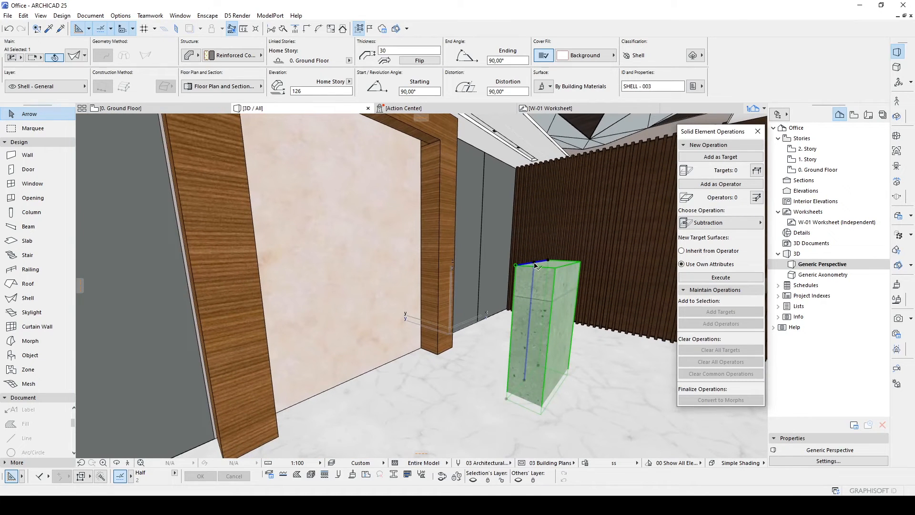
{"action": "left_click", "coordinate": [537, 265]}
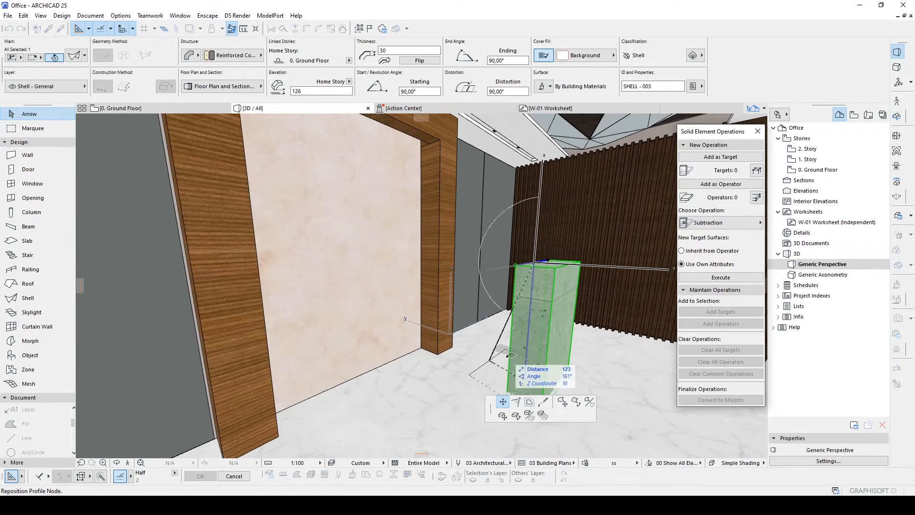
{"action": "left_click", "coordinate": [543, 406]}
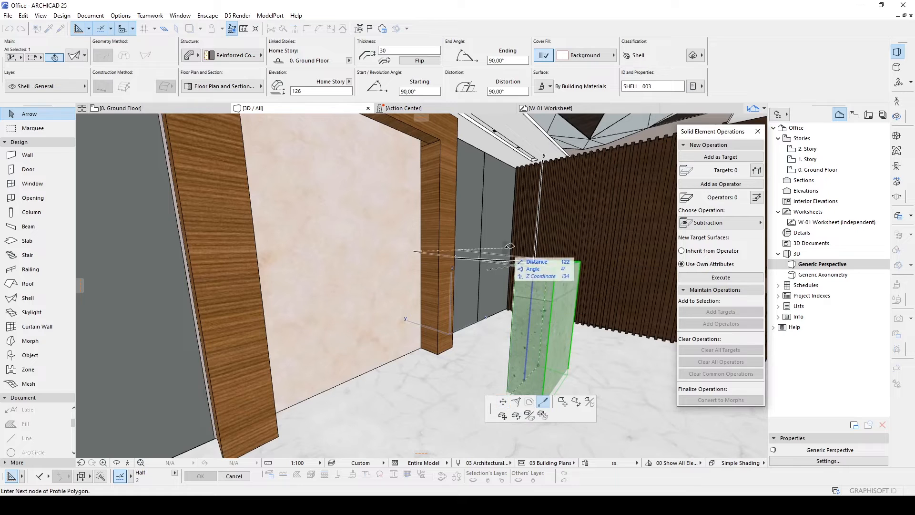
{"action": "middle_click_drag", "start_coordinate": [510, 266], "coordinate": [481, 253], "text": "shift"}
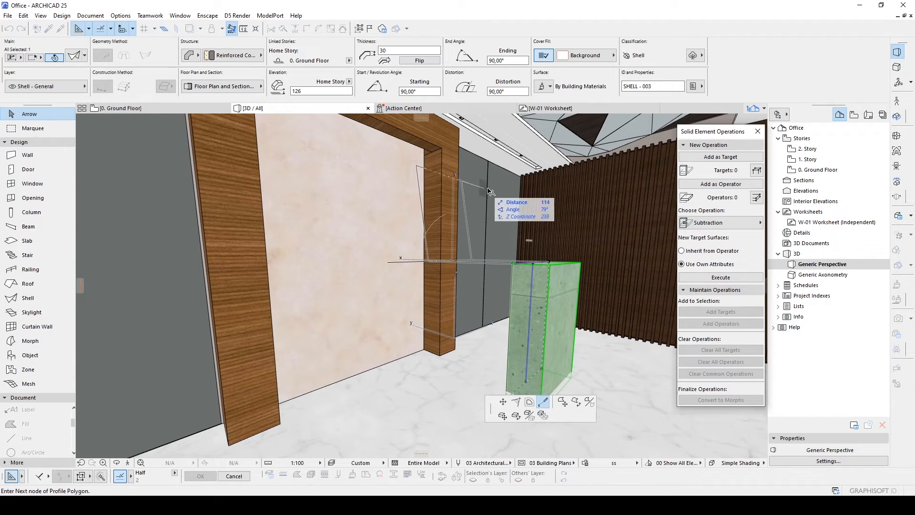
{"action": "double_click", "coordinate": [462, 180]}
- Try a fillet on the chair-shaped shell's corners, undo it, and fillet all corners with a radius of 10
{"action": "middle_click_drag", "start_coordinate": [526, 267], "coordinate": [462, 310], "text": "shift"}
{"action": "scroll", "coordinate": [527, 271], "scroll_direction": "up", "scroll_amount": 2}
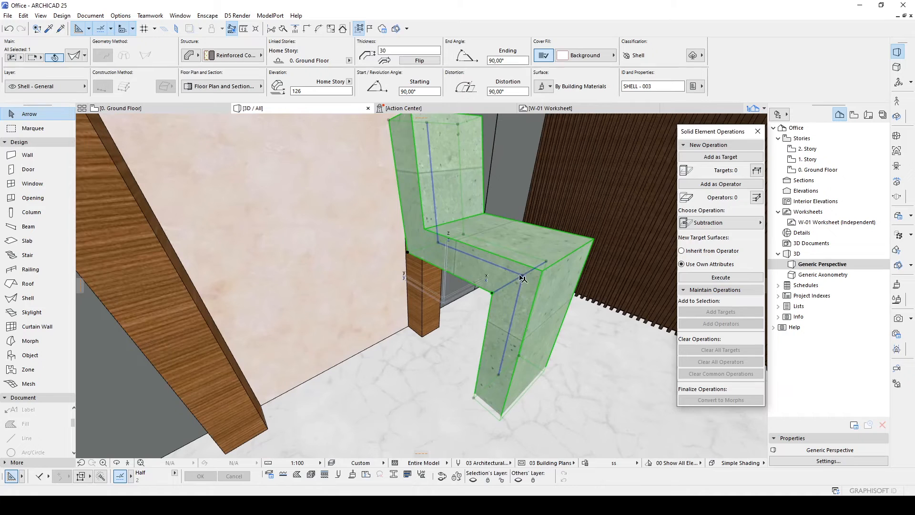
{"action": "left_click", "coordinate": [523, 276]}
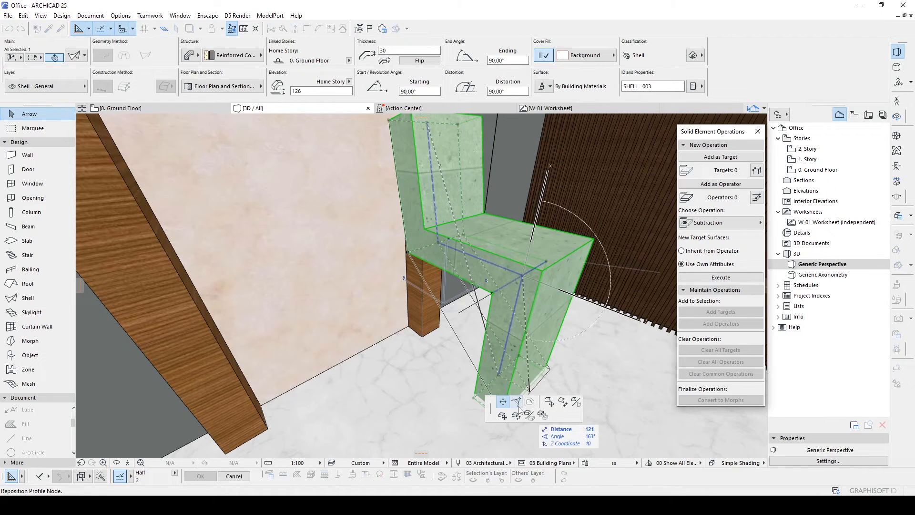
{"action": "left_click", "coordinate": [517, 401]}
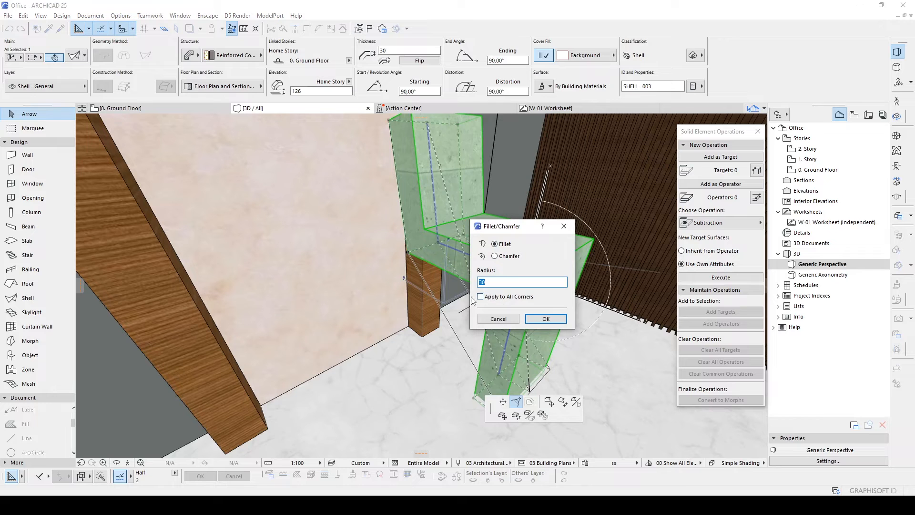
{"action": "left_click", "coordinate": [545, 318]}
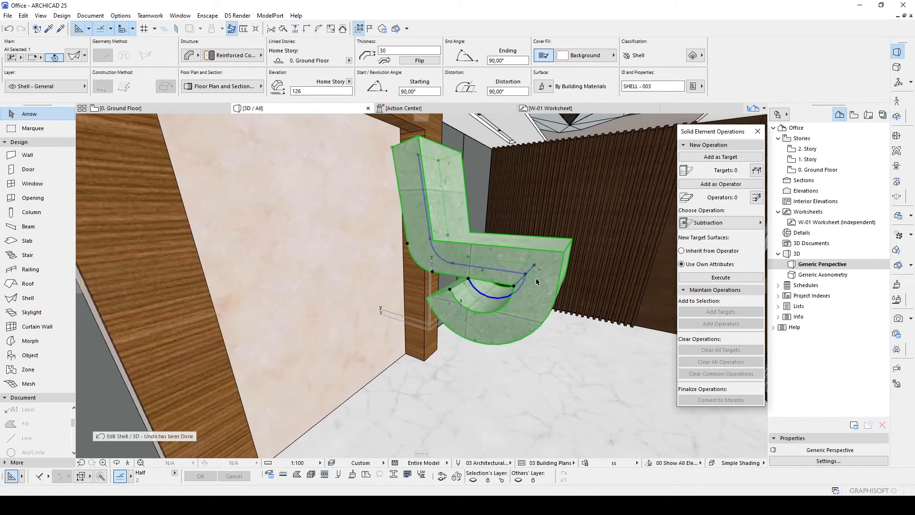
{"action": "left_click", "coordinate": [525, 274]}
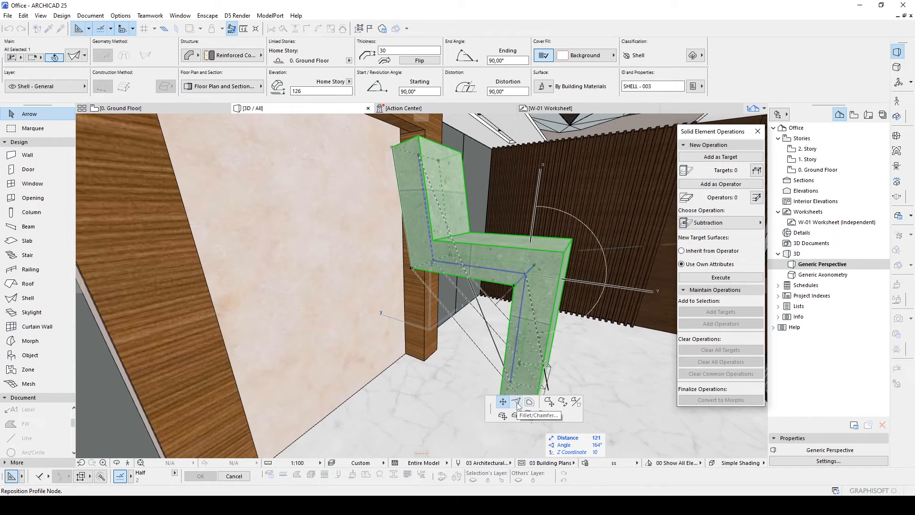
{"action": "left_click", "coordinate": [517, 402]}
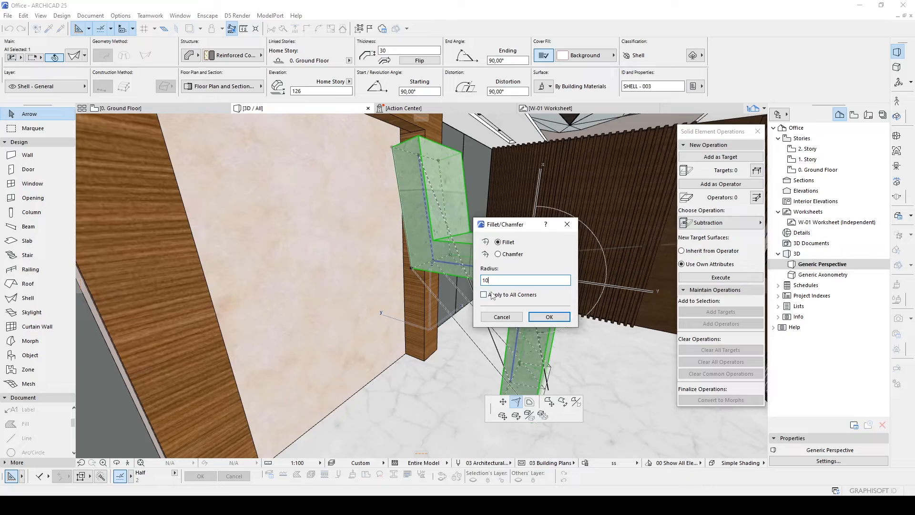
{"action": "left_click", "coordinate": [547, 318]}
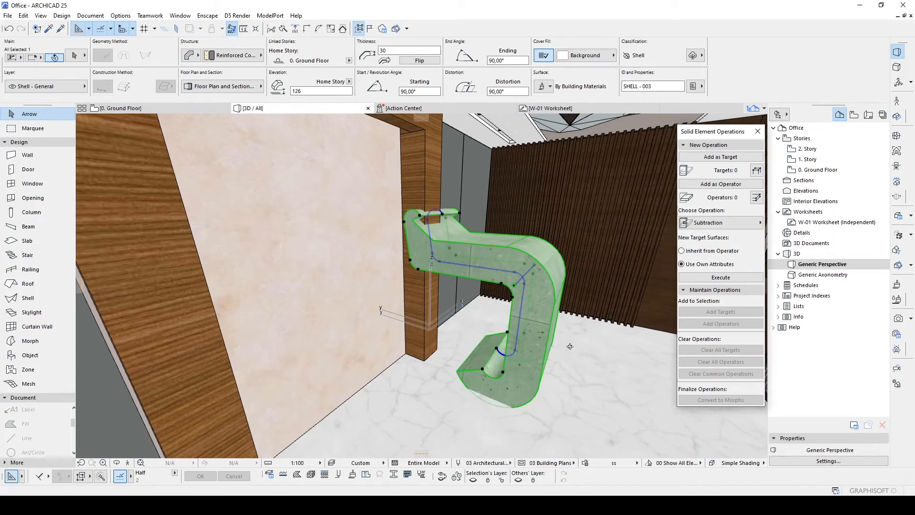
- Delete the filleted chair-shaped sample shell from the floor
{"action": "mouse_move", "coordinate": [570, 347]}
{"action": "middle_mouse_down", "text": "shift"}
{"action": "mouse_move", "coordinate": [627, 303]}
{"action": "mouse_move", "coordinate": [241, 340]}
{"action": "mouse_move", "coordinate": [569, 354]}
{"action": "middle_mouse_up", "text": "shift"}
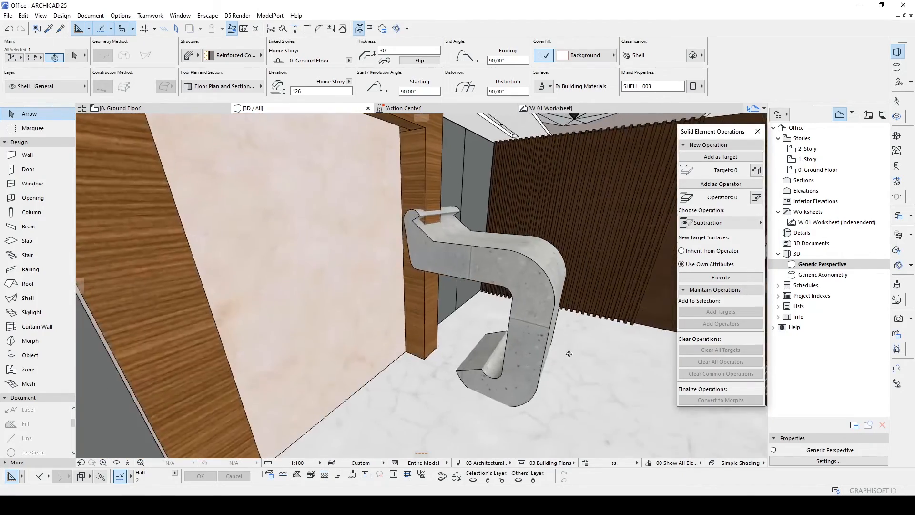
{"action": "key", "text": "Delete"}
{"action": "middle_click_drag", "start_coordinate": [499, 343], "coordinate": [329, 258], "text": "shift"}
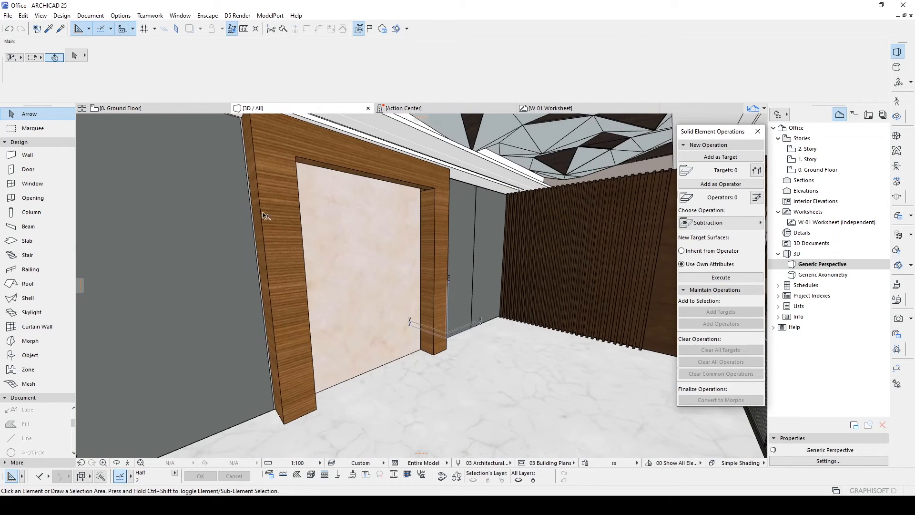
- Offset the left leg of the wood-framed opening's shell profile inward to narrow the frame
{"action": "left_click", "coordinate": [267, 215]}
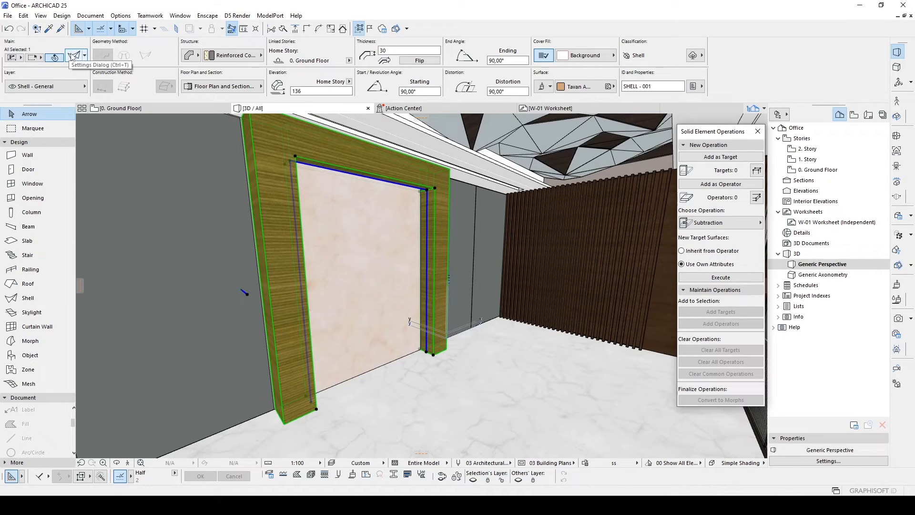
{"action": "left_click", "coordinate": [295, 204]}
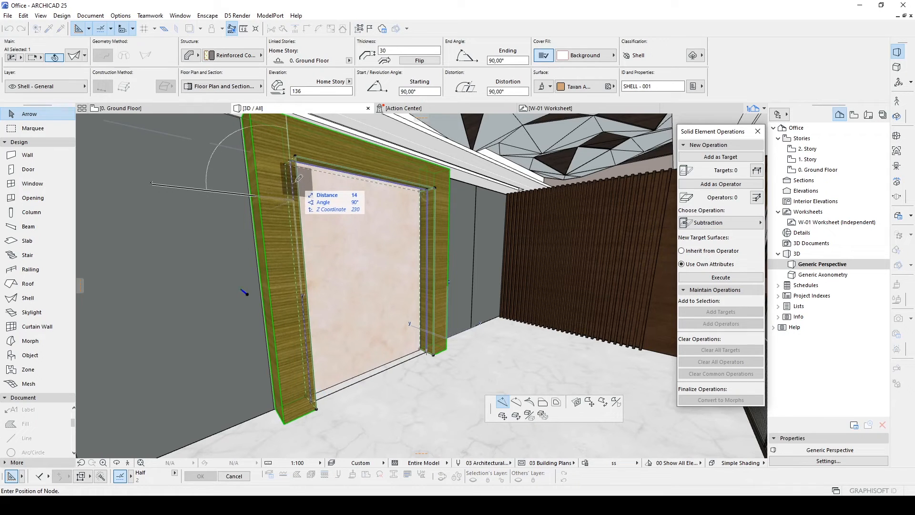
{"action": "left_click", "coordinate": [542, 406]}
{"action": "left_click", "coordinate": [346, 293]}
- Offset the wood frame's right leg inward, and offset it back outward beyond its original position
{"action": "middle_click_drag", "start_coordinate": [450, 306], "coordinate": [445, 254], "text": "shift"}
{"action": "left_click", "coordinate": [439, 224]}
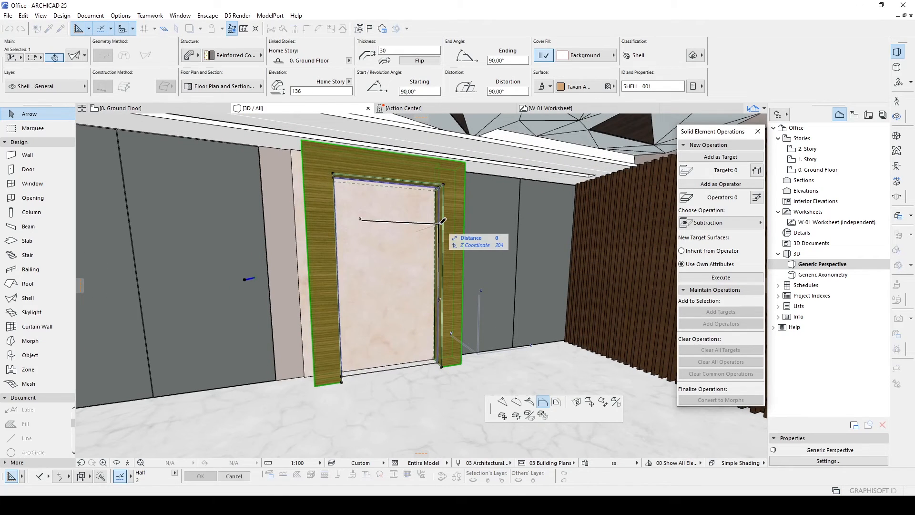
{"action": "left_click", "coordinate": [397, 223]}
{"action": "left_click", "coordinate": [396, 222]}
{"action": "left_click", "coordinate": [474, 233]}
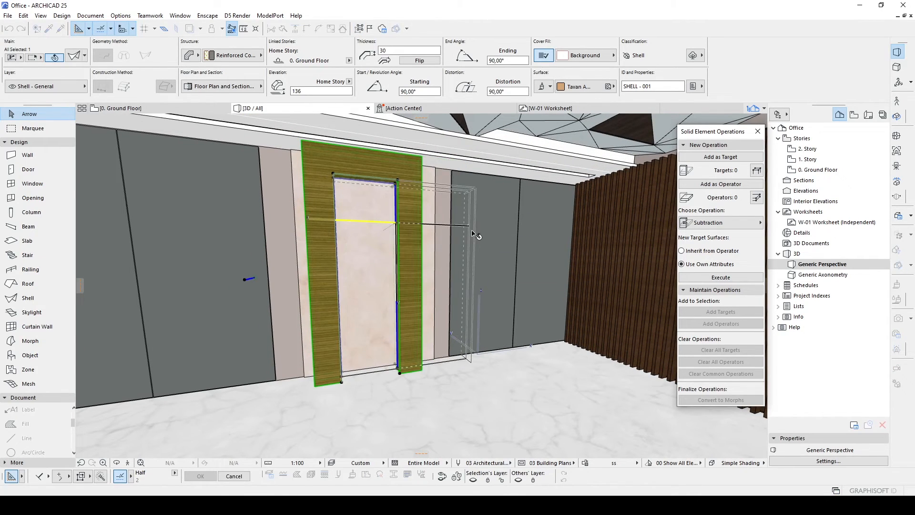
- Split the wood frame's left leg at mid-height and offset its lower half inward to form a stepped profile
{"action": "left_click", "coordinate": [337, 257]}
{"action": "left_click", "coordinate": [503, 402]}
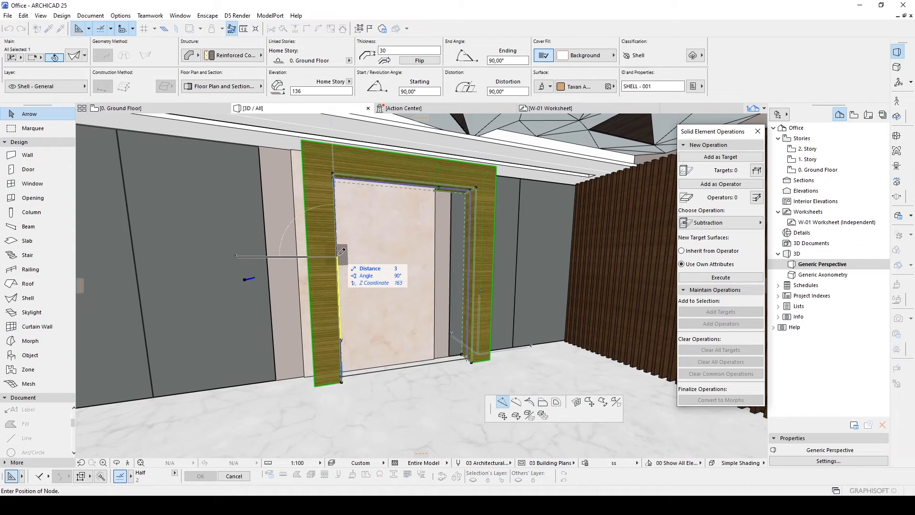
{"action": "left_click", "coordinate": [542, 403]}
{"action": "left_click", "coordinate": [374, 292]}
{"action": "middle_click_drag", "start_coordinate": [477, 314], "coordinate": [413, 328], "text": "shift"}
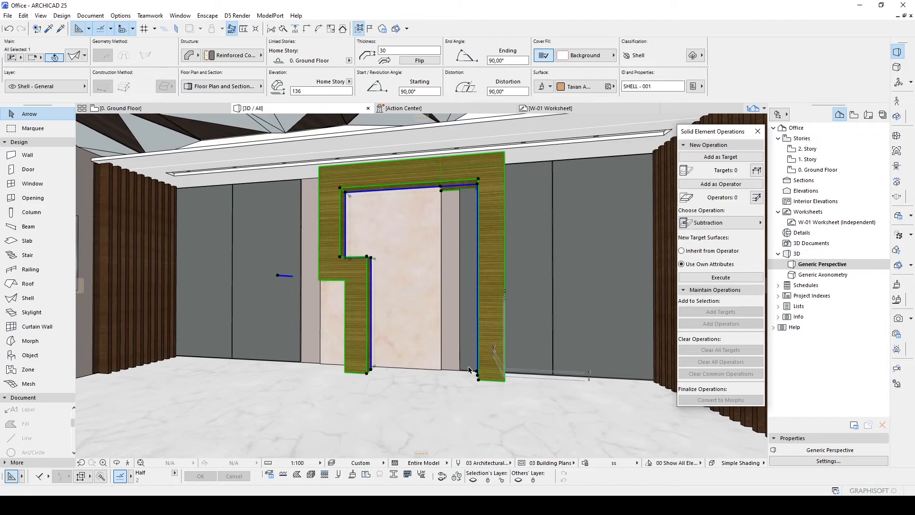
- Try to extend the profile along the floor from the frame's right foot, and undo the wood frame's profile edits
{"action": "middle_click_drag", "start_coordinate": [478, 372], "coordinate": [463, 365], "text": "shift"}
{"action": "left_click", "coordinate": [473, 367]}
{"action": "left_click", "coordinate": [509, 402]}
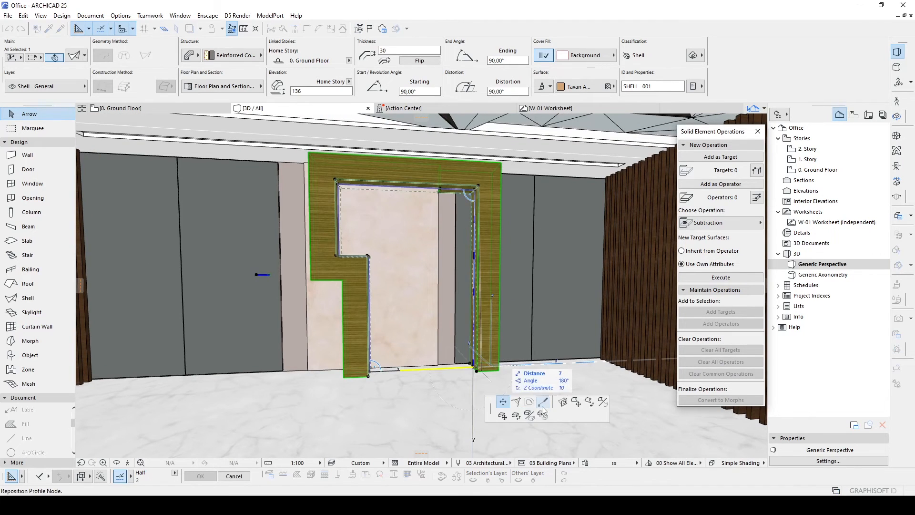
{"action": "left_click", "coordinate": [370, 371]}
{"action": "key", "text": "Escape"}
{"action": "mouse_move", "coordinate": [388, 347]}
{"action": "middle_mouse_down", "text": "shift"}
{"action": "mouse_move", "coordinate": [463, 344]}
{"action": "mouse_move", "coordinate": [262, 333]}
{"action": "mouse_move", "coordinate": [500, 304]}
{"action": "middle_mouse_up", "text": "shift"}
{"action": "key", "text": "ctrl+z"}
{"action": "key", "text": "ctrl+z"}
{"action": "key", "text": "ctrl+z"}
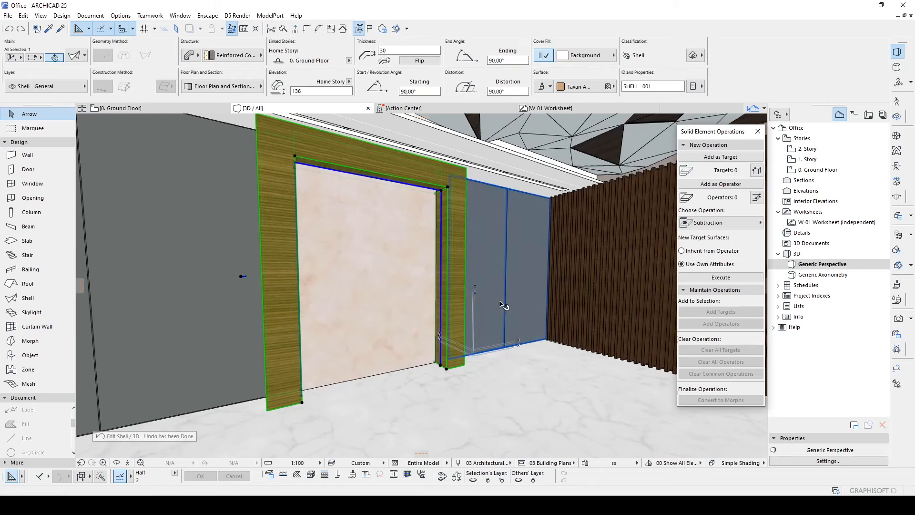
- Fly to the curved desk in the neighbouring office and examine it by selecting its morph body
{"action": "key", "text": "shift+F3"}
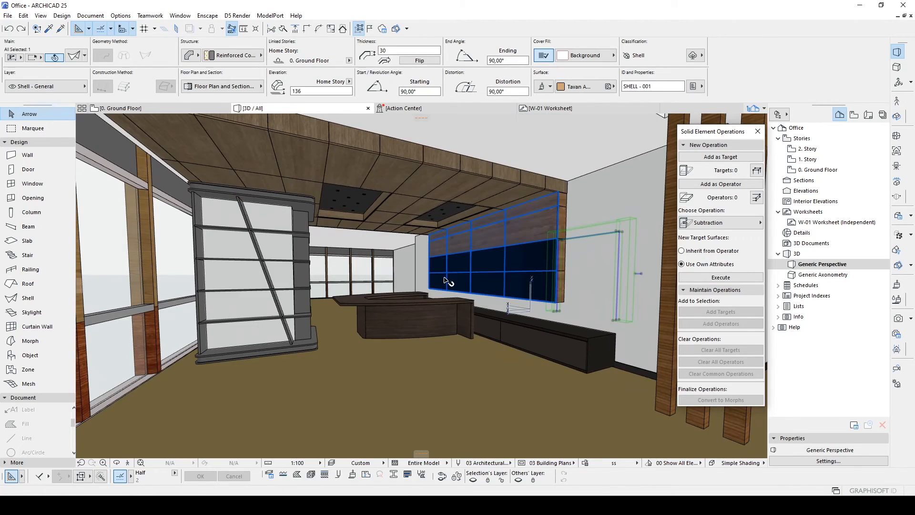
{"action": "key", "text": "Up"}
{"action": "key", "text": "Down"}
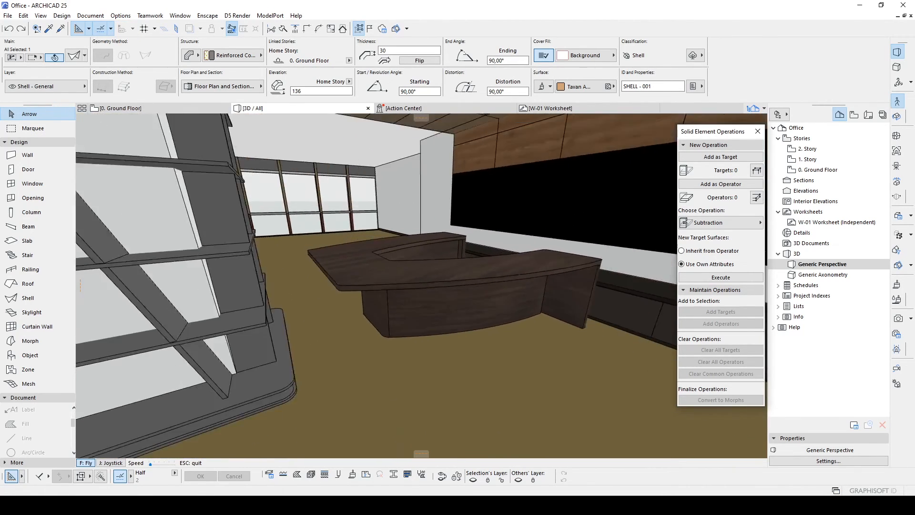
{"action": "key", "text": "Escape"}
{"action": "left_click", "coordinate": [385, 289]}
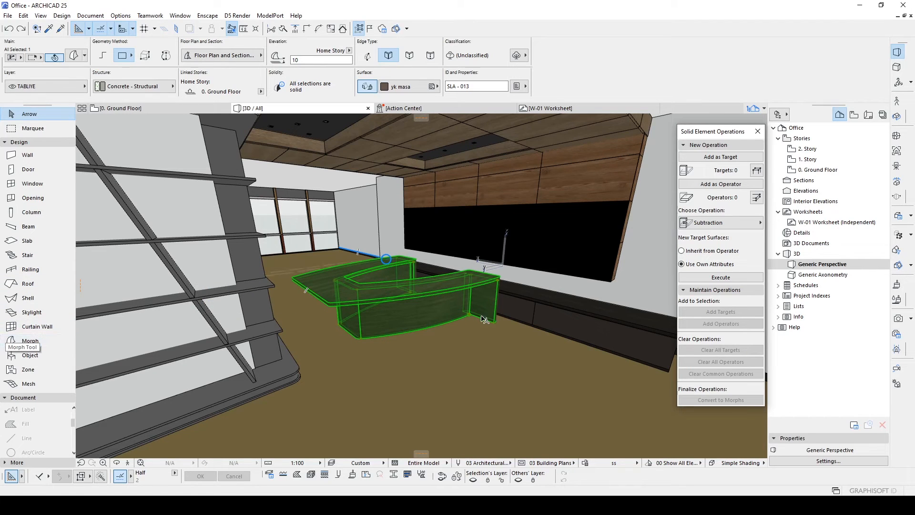
{"action": "key", "text": "Escape"}
- Draw an irregular eight-cornered polygonal morph in the empty area outside the building on the ground floor plan
{"action": "double_click", "coordinate": [809, 170]}
{"action": "scroll", "coordinate": [458, 313], "scroll_direction": "down", "scroll_amount": 5}
{"action": "scroll", "coordinate": [458, 313], "scroll_direction": "down", "scroll_amount": 3}
{"action": "left_click", "coordinate": [31, 341]}
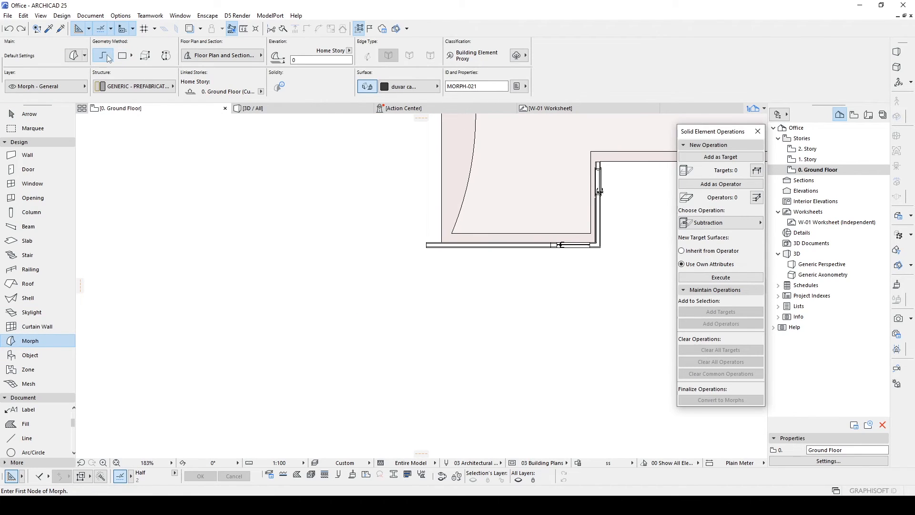
{"action": "left_click", "coordinate": [276, 234]}
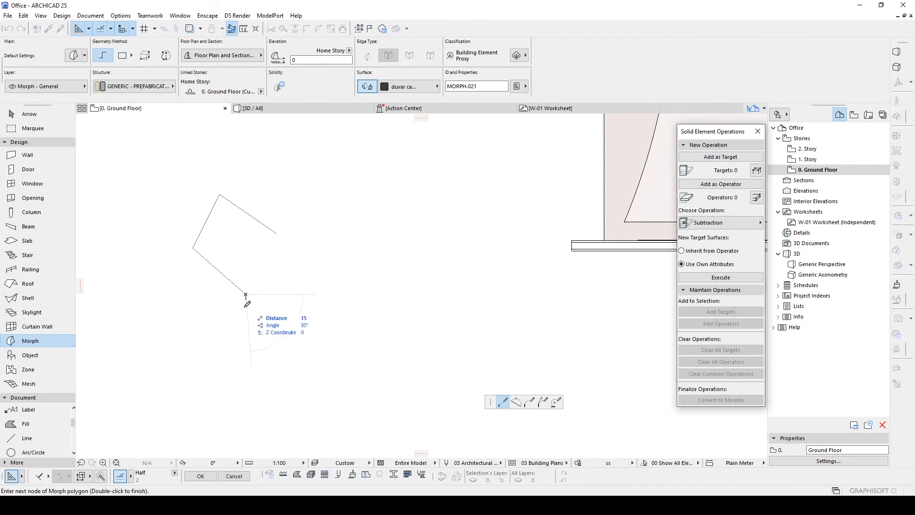
{"action": "left_click", "coordinate": [275, 232]}
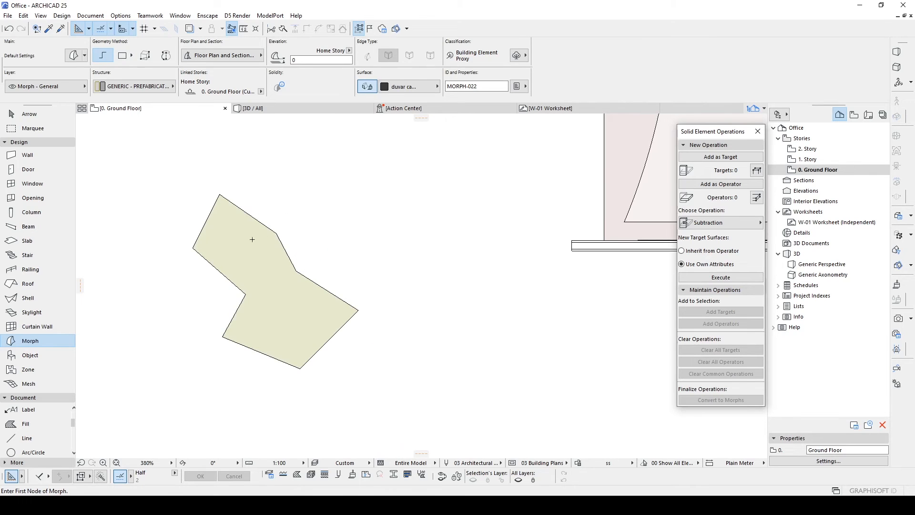
- Push/pull the polygonal morph into a solid block, and show only that block in the 3D window
{"action": "middle_click_drag", "start_coordinate": [248, 242], "coordinate": [307, 248]}
{"action": "key", "text": "Escape"}
{"action": "left_click", "coordinate": [303, 250]}
{"action": "left_click", "coordinate": [297, 250]}
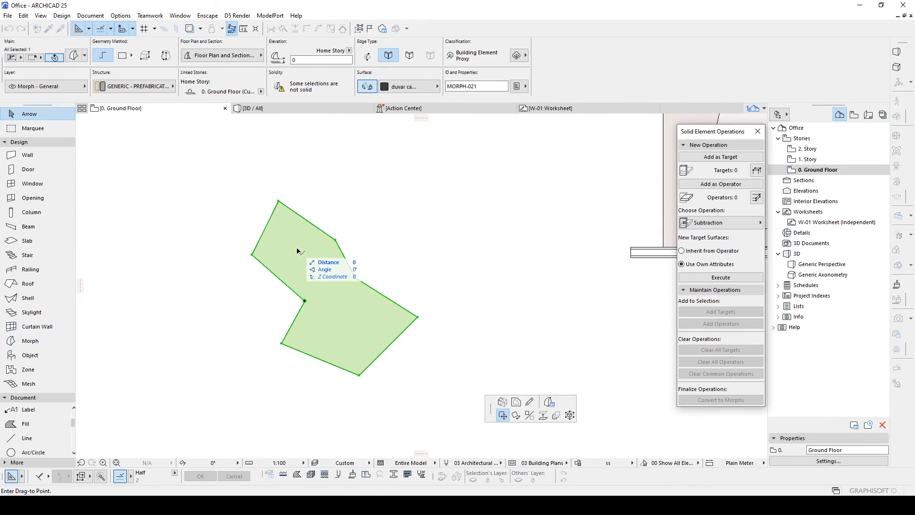
{"action": "left_click", "coordinate": [503, 403]}
{"action": "left_click", "coordinate": [491, 196]}
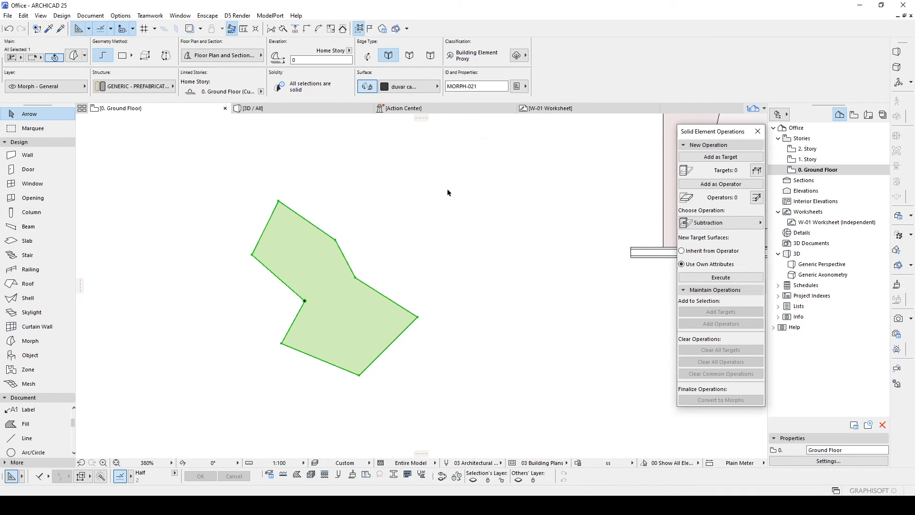
{"action": "left_click", "coordinate": [258, 108]}
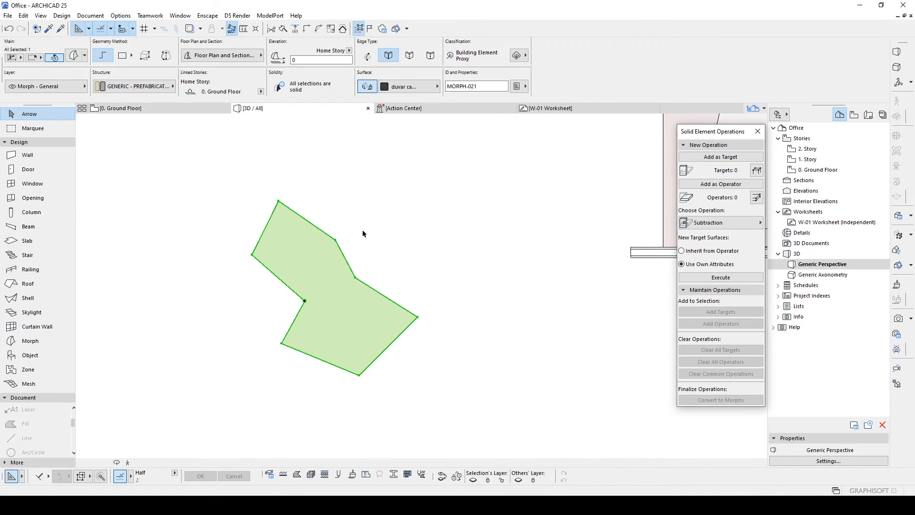
{"action": "middle_click_drag", "start_coordinate": [429, 295], "coordinate": [276, 293], "text": "shift"}
{"action": "left_click", "coordinate": [429, 259]}
{"action": "middle_click_drag", "start_coordinate": [429, 259], "coordinate": [395, 350], "text": "shift"}
- Try to drag a raised copy of the solid morph block, and undo the copy
{"action": "key", "text": "ctrl+shift+d"}
{"action": "left_click", "coordinate": [378, 353]}
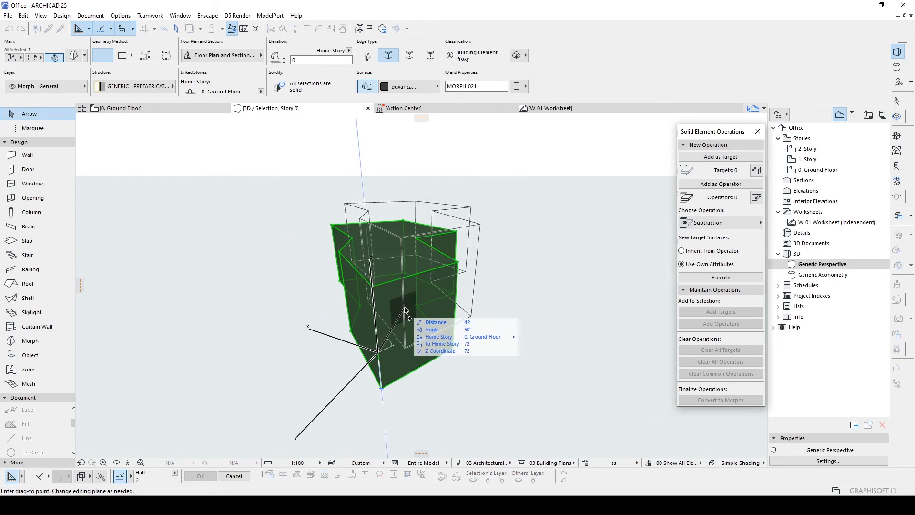
{"action": "left_click", "coordinate": [418, 300]}
{"action": "key", "text": "ctrl+z"}
- Drag a copy of the morph block sideways and up to an elevation of 36, overlapping the original, and deselect it
{"action": "middle_click_drag", "start_coordinate": [418, 319], "coordinate": [459, 305], "text": "shift"}
{"action": "key", "text": "ctrl+shift+d"}
{"action": "left_click", "coordinate": [428, 323]}
{"action": "left_click", "coordinate": [459, 288]}
{"action": "middle_click_drag", "start_coordinate": [503, 285], "coordinate": [493, 338], "text": "shift"}
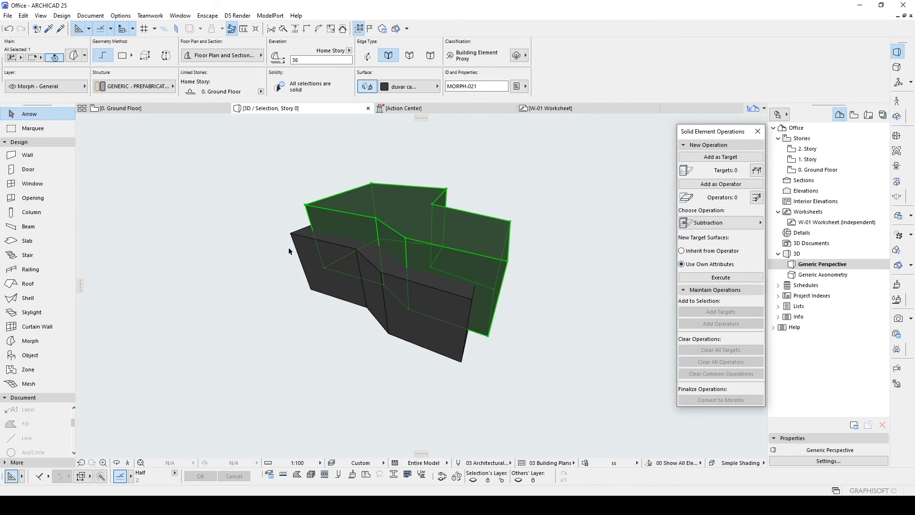
{"action": "key", "text": "Escape"}
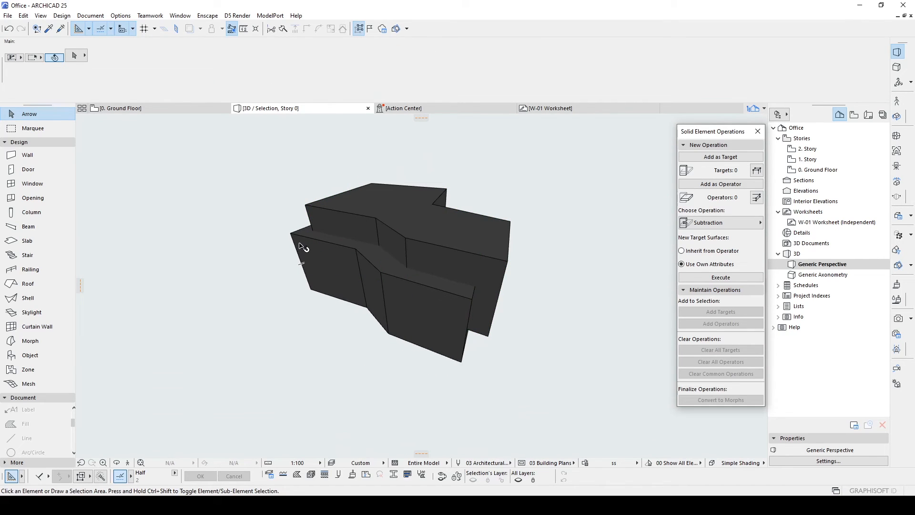
- Subtract the raised morph copy from the overlapping lower original block with the Boolean Subtract operation
{"action": "left_click", "coordinate": [301, 247]}
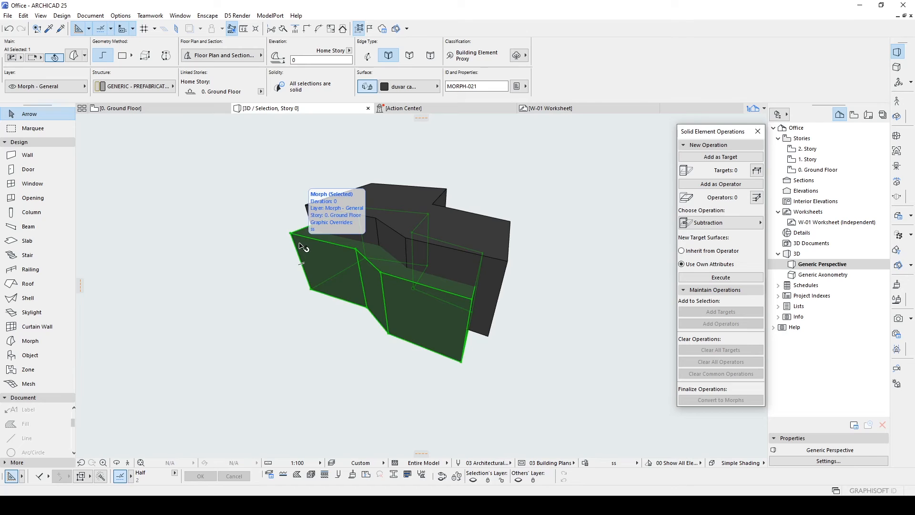
{"action": "key", "text": "Escape"}
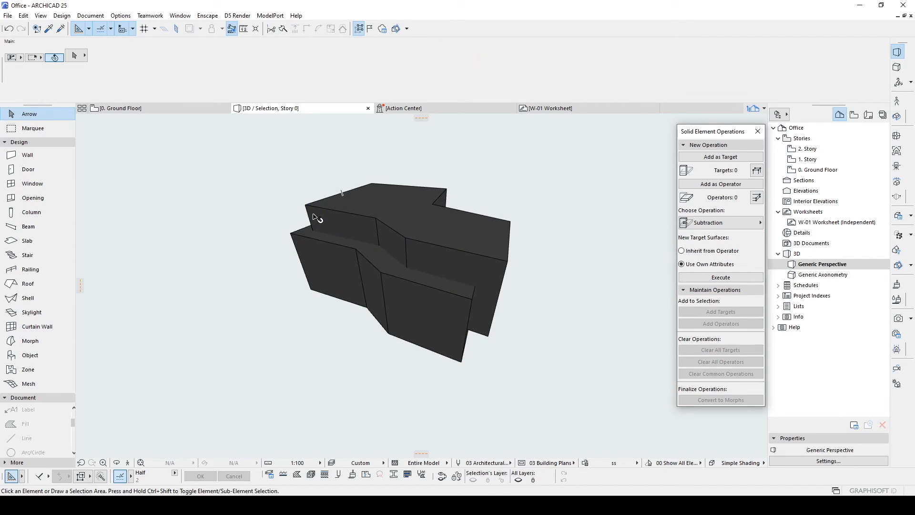
{"action": "left_click", "coordinate": [346, 212]}
{"action": "right_click", "coordinate": [353, 205]}
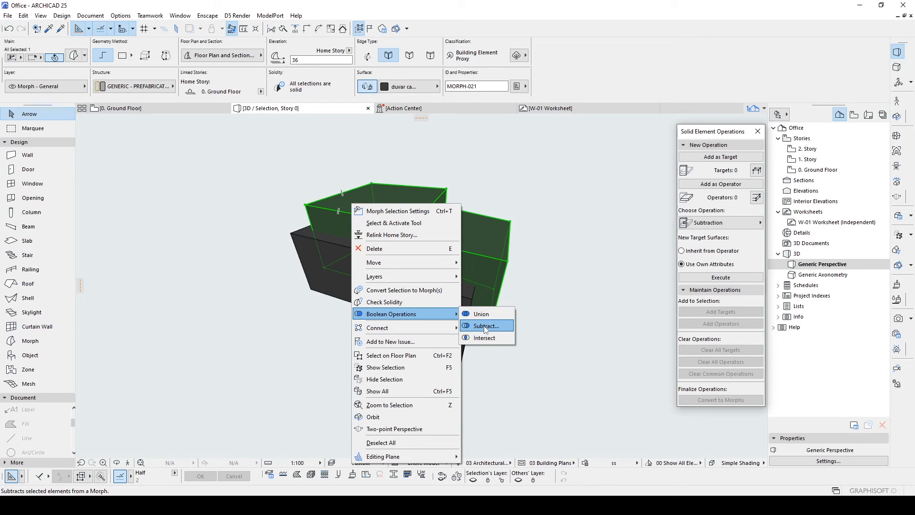
{"action": "left_click", "coordinate": [486, 326]}
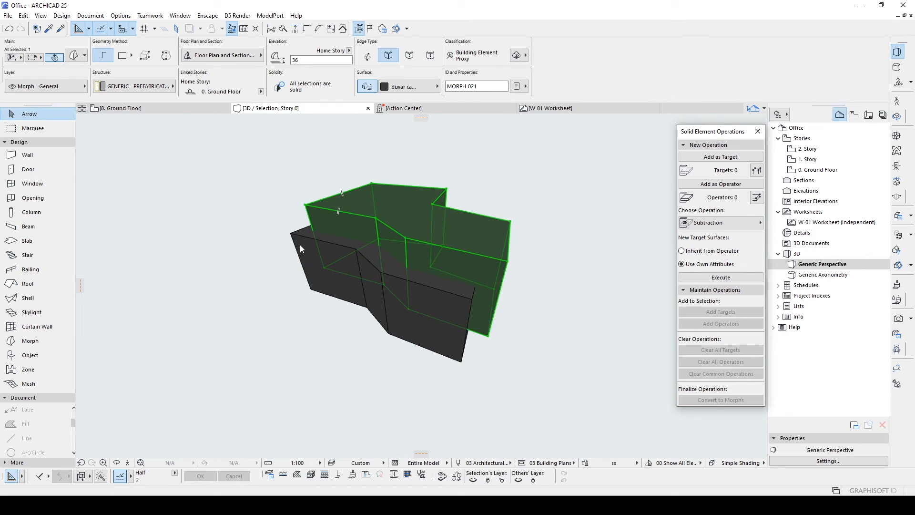
{"action": "middle_click_drag", "start_coordinate": [488, 264], "coordinate": [138, 205], "text": "shift"}
{"action": "middle_click_drag", "start_coordinate": [467, 294], "coordinate": [365, 301], "text": "shift"}
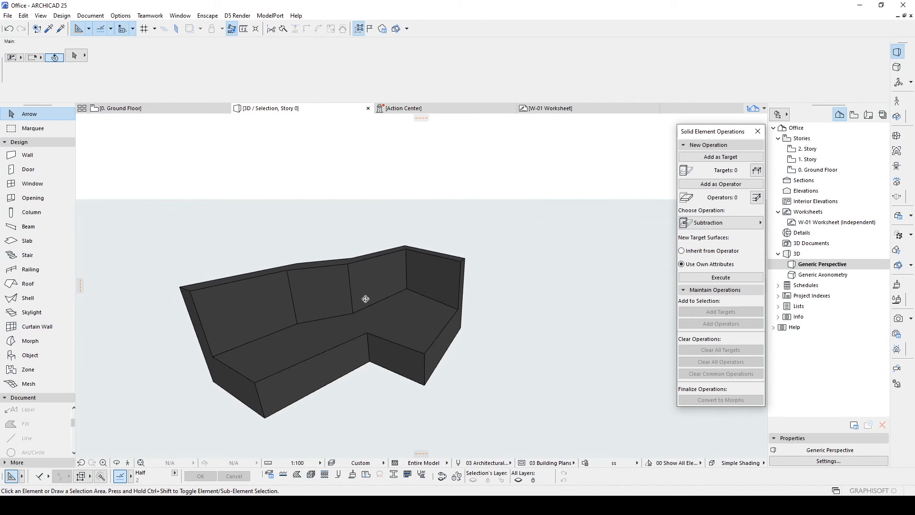
- Apply a fillet to the edges of the cut L-shaped morph and deselect it
{"action": "left_click", "coordinate": [344, 295]}
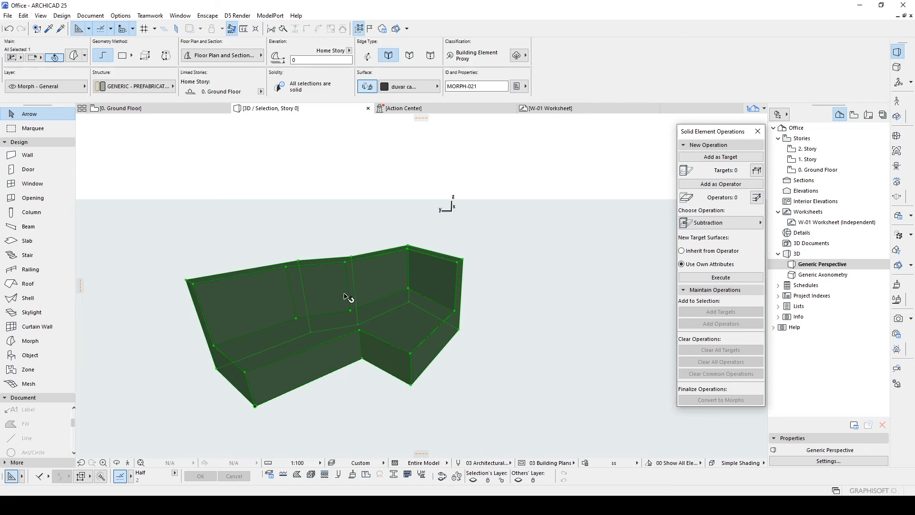
{"action": "middle_click_drag", "start_coordinate": [291, 291], "coordinate": [356, 292], "text": "shift"}
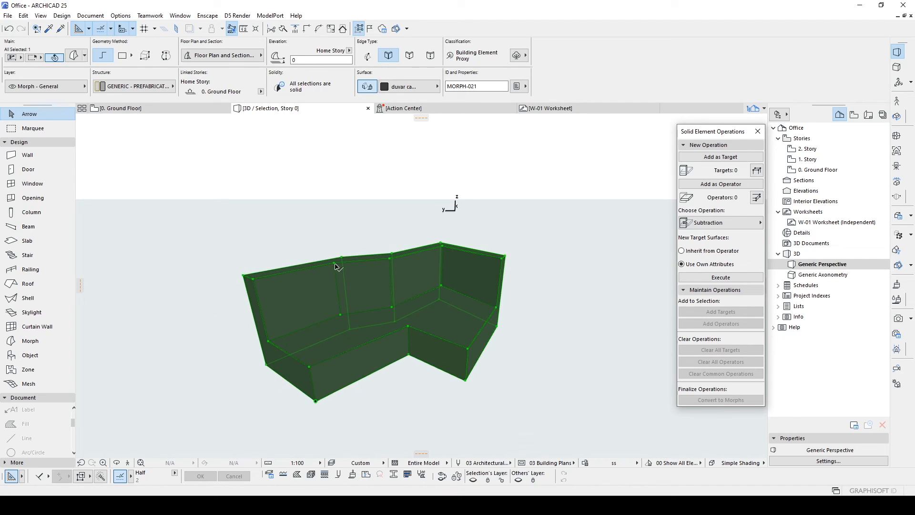
{"action": "left_click", "coordinate": [319, 30]}
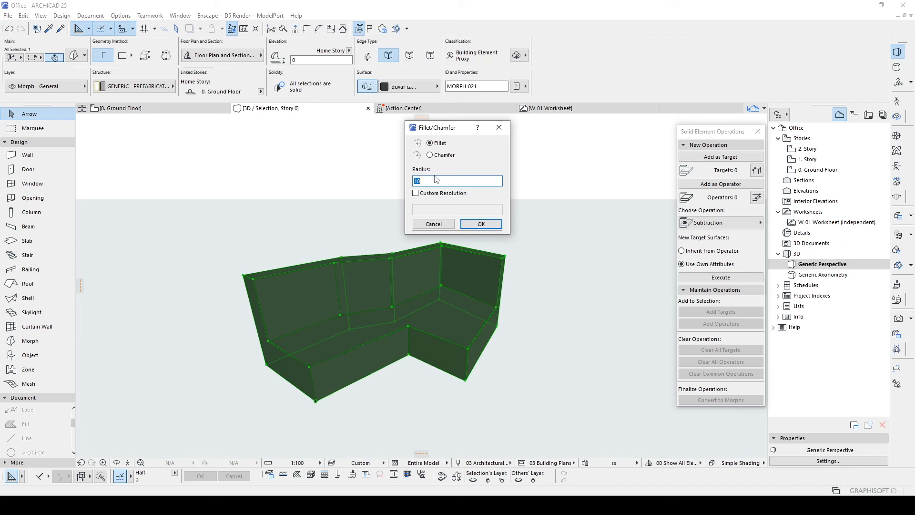
{"action": "left_click", "coordinate": [482, 224]}
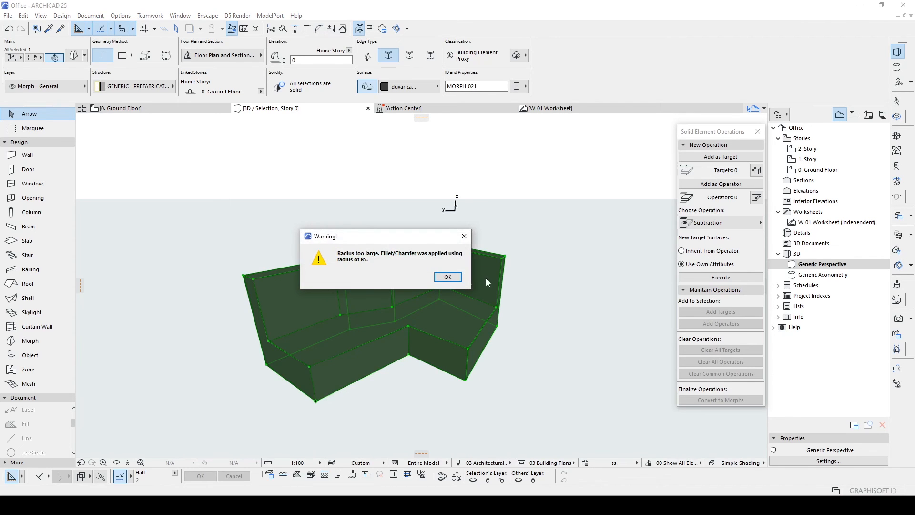
{"action": "left_click", "coordinate": [457, 279]}
{"action": "left_click", "coordinate": [541, 263]}
{"action": "mouse_move", "coordinate": [492, 274]}
{"action": "middle_mouse_down", "text": "shift"}
{"action": "mouse_move", "coordinate": [365, 266]}
{"action": "mouse_move", "coordinate": [625, 256]}
{"action": "mouse_move", "coordinate": [102, 259]}
{"action": "mouse_move", "coordinate": [558, 286]}
{"action": "mouse_move", "coordinate": [559, 266]}
{"action": "mouse_move", "coordinate": [611, 290]}
{"action": "mouse_move", "coordinate": [500, 285]}
{"action": "middle_mouse_up", "text": "shift"}
- Show all elements in 3D and fly through the office to examine the shelving, ceiling, reception desk and glazed meeting room
{"action": "key", "text": "ctrl+F5"}
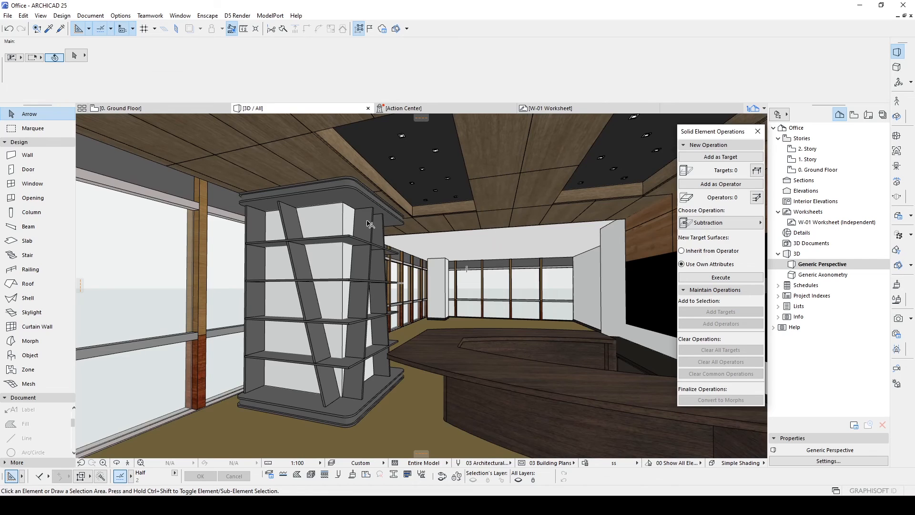
{"action": "key", "text": "shift+F3"}
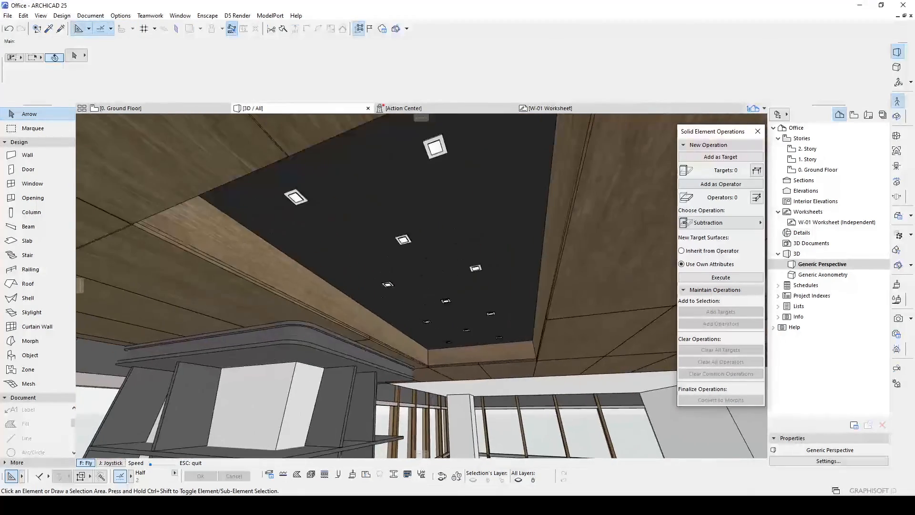
{"action": "key", "text": "Escape"}
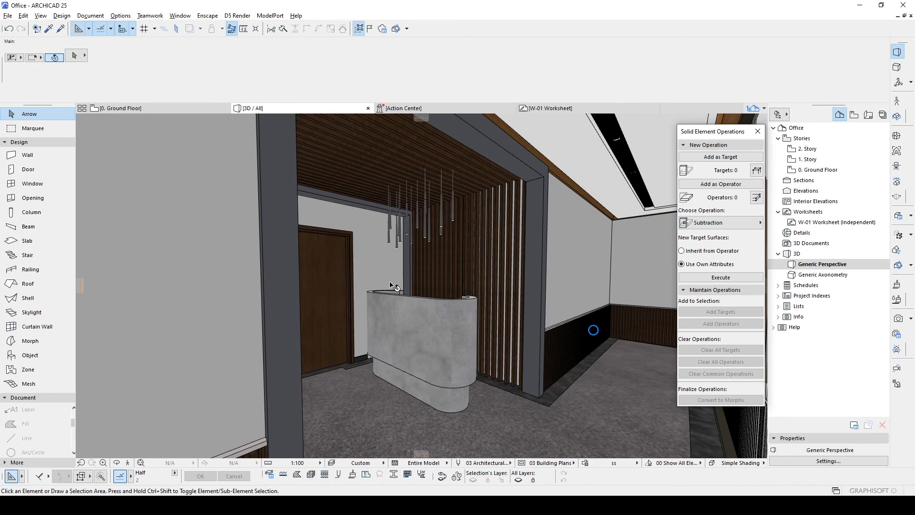
{"action": "left_click", "coordinate": [413, 324]}
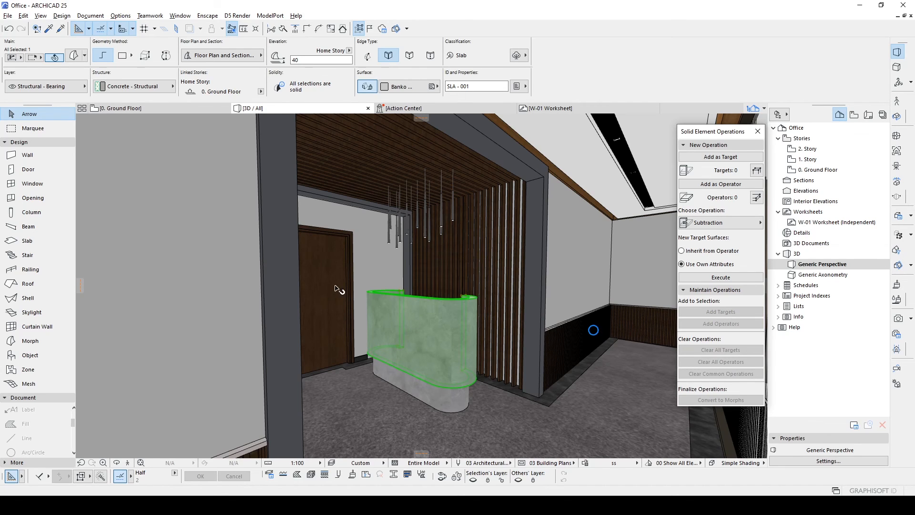
{"action": "left_click", "coordinate": [127, 462]}
{"action": "key", "text": "s"}
{"action": "key", "text": "w"}
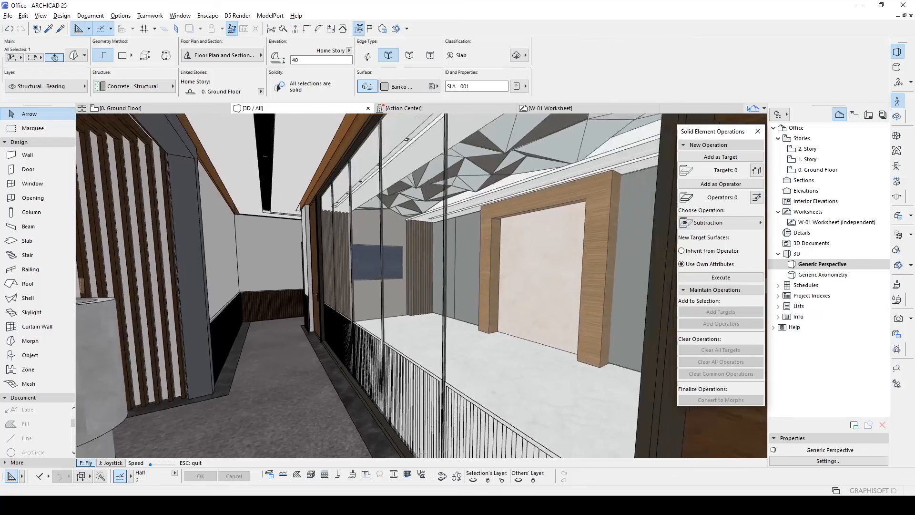
{"action": "key", "text": "s"}
{"action": "key", "text": "Escape"}
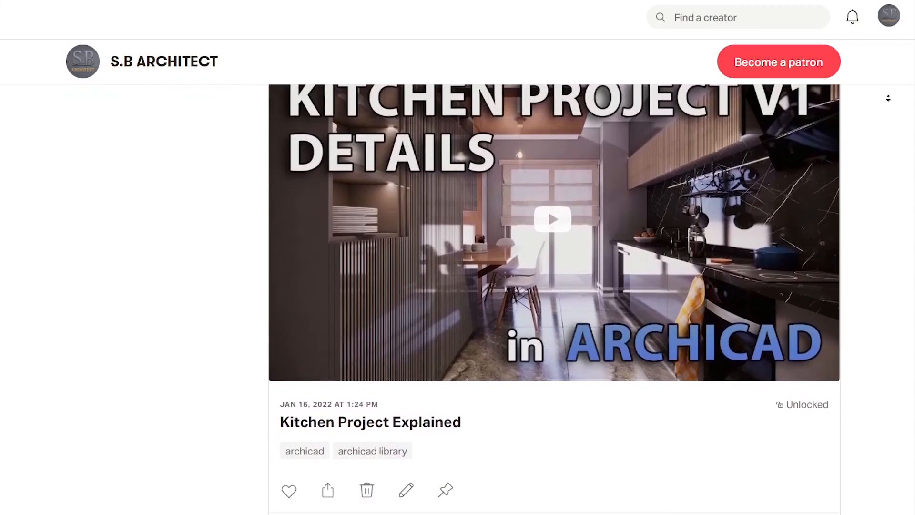
- Browse the posts with Archicad project files on the S.B ARCHITECT Patreon page
{"action": "scroll", "coordinate": [554, 286], "scroll_direction": "down", "scroll_amount": 15}
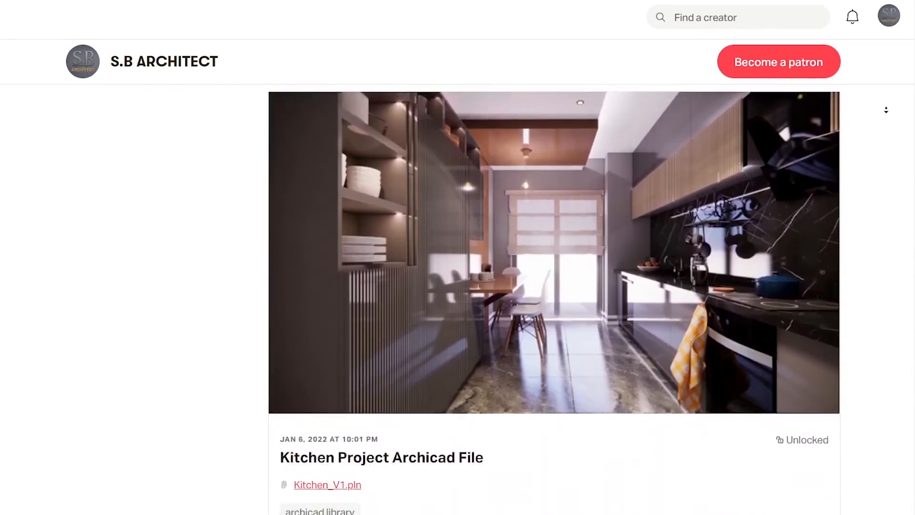
{"action": "scroll", "coordinate": [885, 115], "scroll_direction": "down", "scroll_amount": 20}
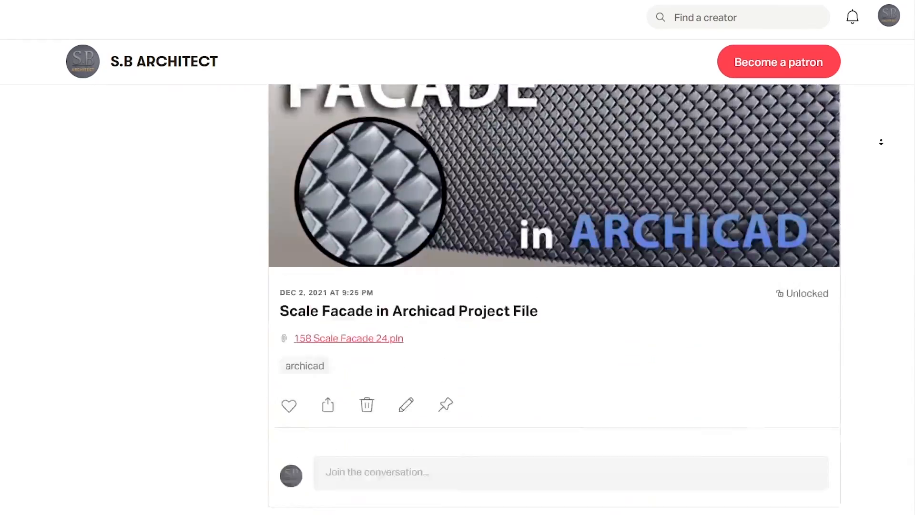
{"action": "scroll", "coordinate": [881, 144], "scroll_direction": "down", "scroll_amount": 20}
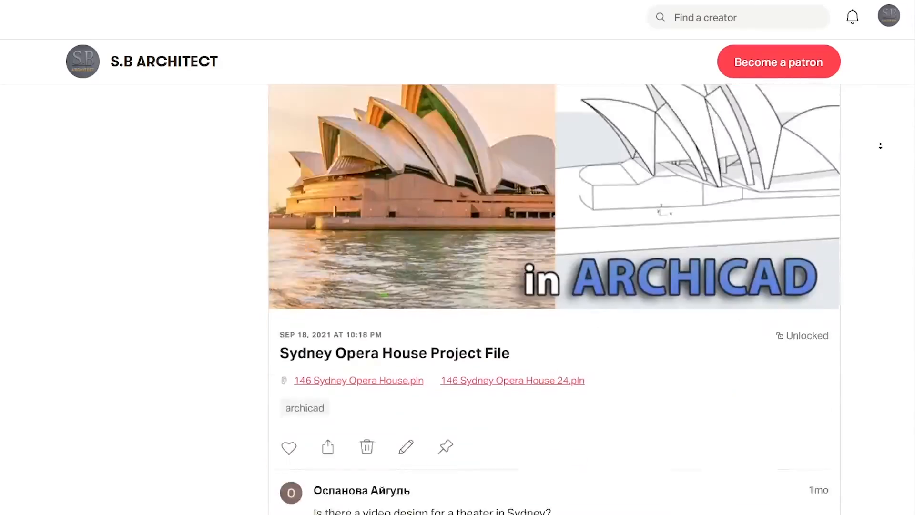
{"action": "scroll", "coordinate": [880, 146], "scroll_direction": "down", "scroll_amount": 5}
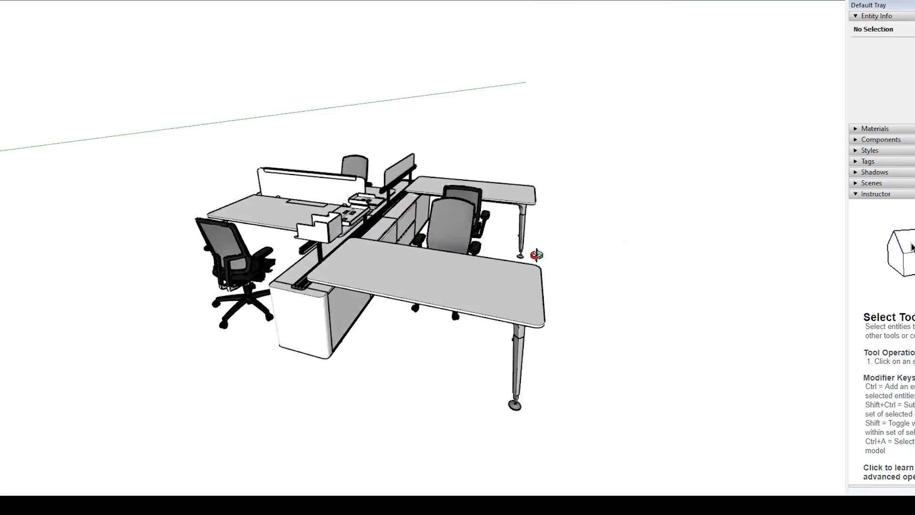
{"action": "mouse_move", "coordinate": [537, 255]}
{"action": "middle_mouse_down"}
{"action": "mouse_move", "coordinate": [617, 196]}
{"action": "mouse_move", "coordinate": [225, 213]}
{"action": "middle_mouse_up"}
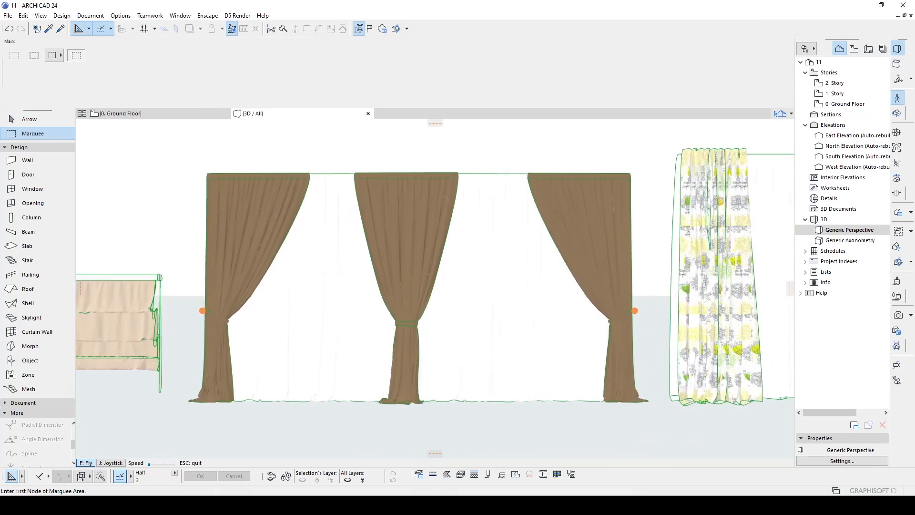
{"action": "key", "text": "Right"}
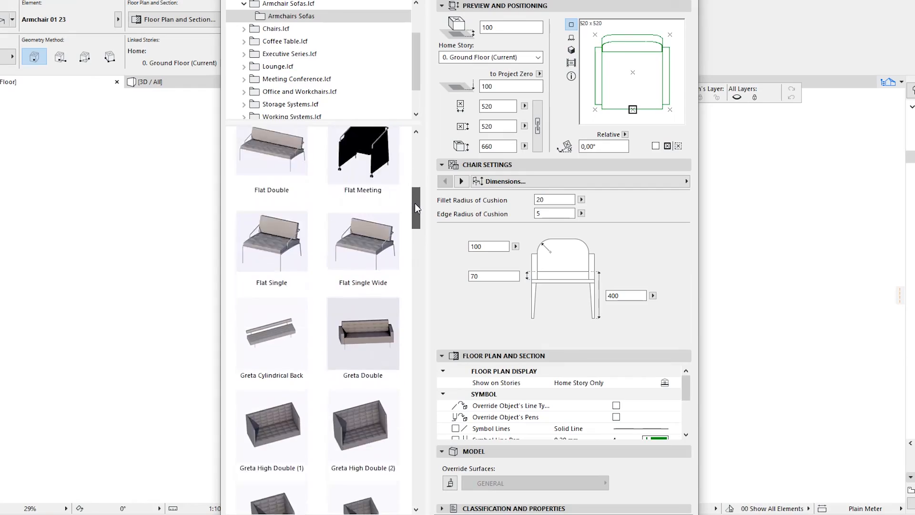
- Look through the armchair and sofa, chair and executive series objects in Archicad's furniture library
{"action": "left_click_drag", "start_coordinate": [415, 203], "coordinate": [402, 304]}
{"action": "scroll", "coordinate": [402, 304], "scroll_direction": "down", "scroll_amount": 15}
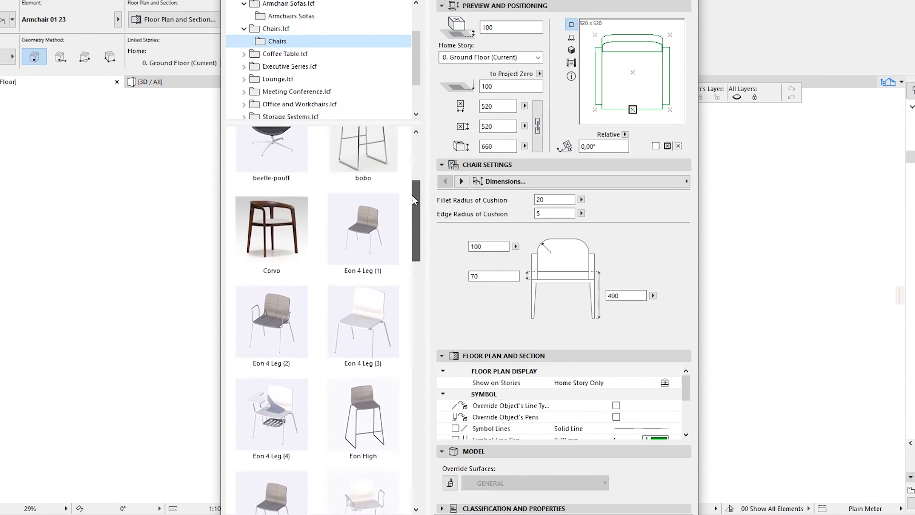
{"action": "scroll", "coordinate": [399, 276], "scroll_direction": "down", "scroll_amount": 20}
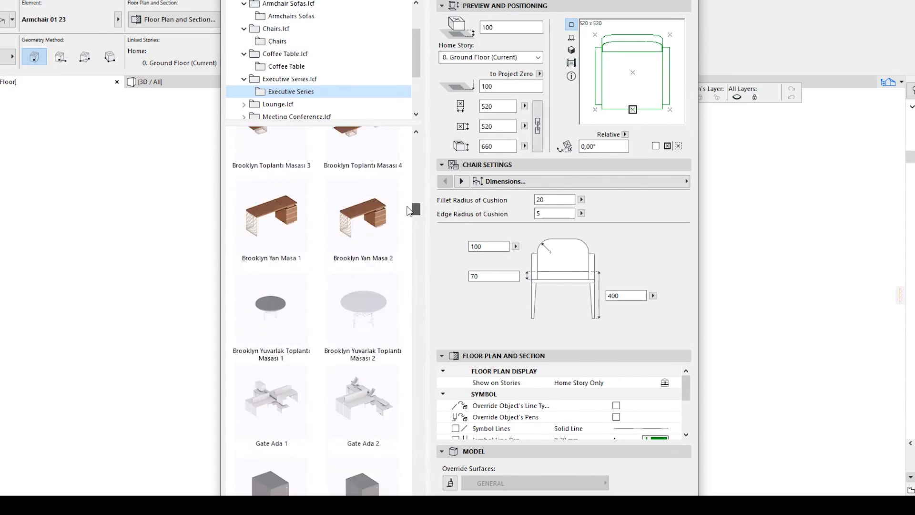
{"action": "scroll", "coordinate": [403, 234], "scroll_direction": "down", "scroll_amount": 5}
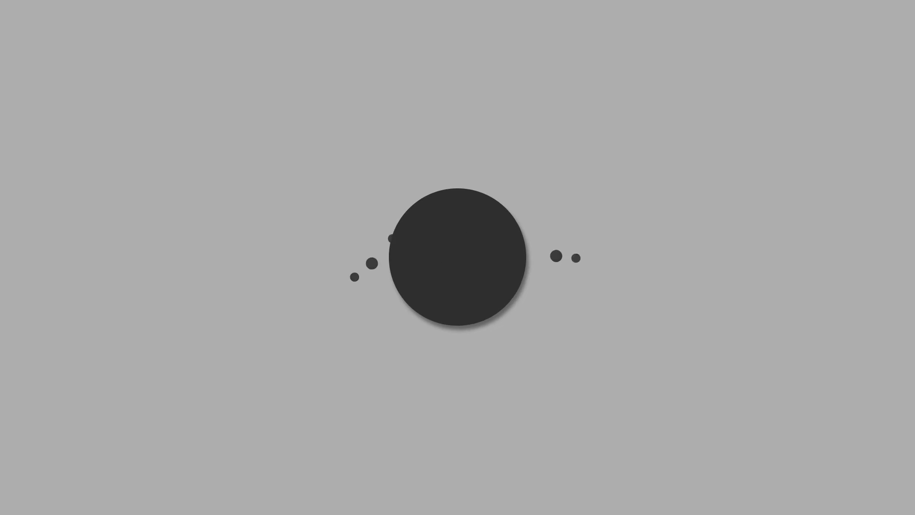